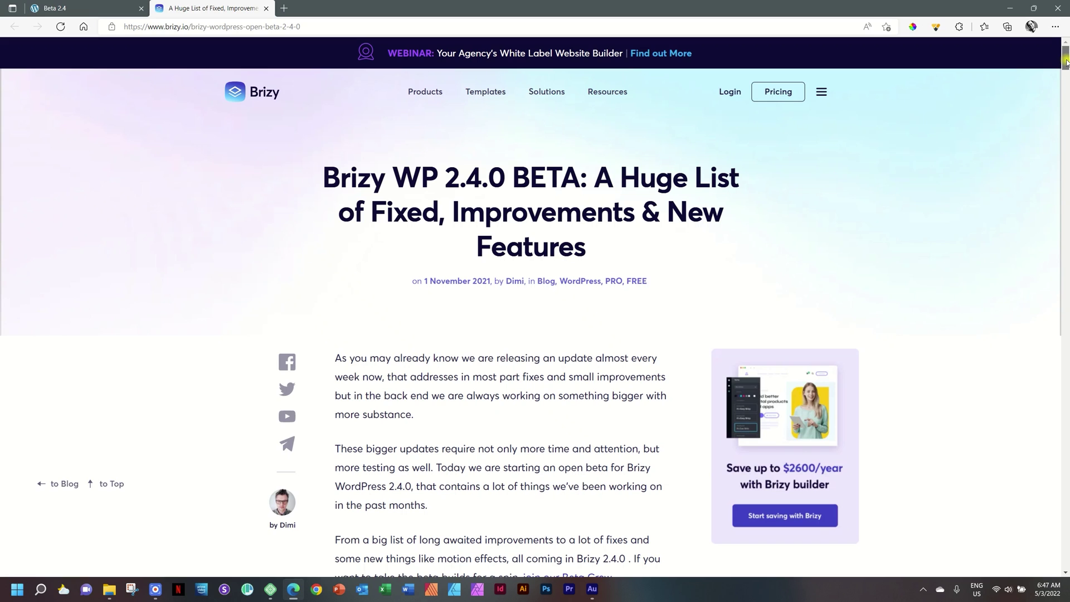
Skim the Brizy WP 2.4.0 beta article's list of new features and return to the Beta 2.4 page in the editor
mouse_move(1066, 62)
mouse_down()
mouse_move(1067, 326)
mouse_move(1066, 56)
mouse_up()
drag(1066, 58, 1066, 283)
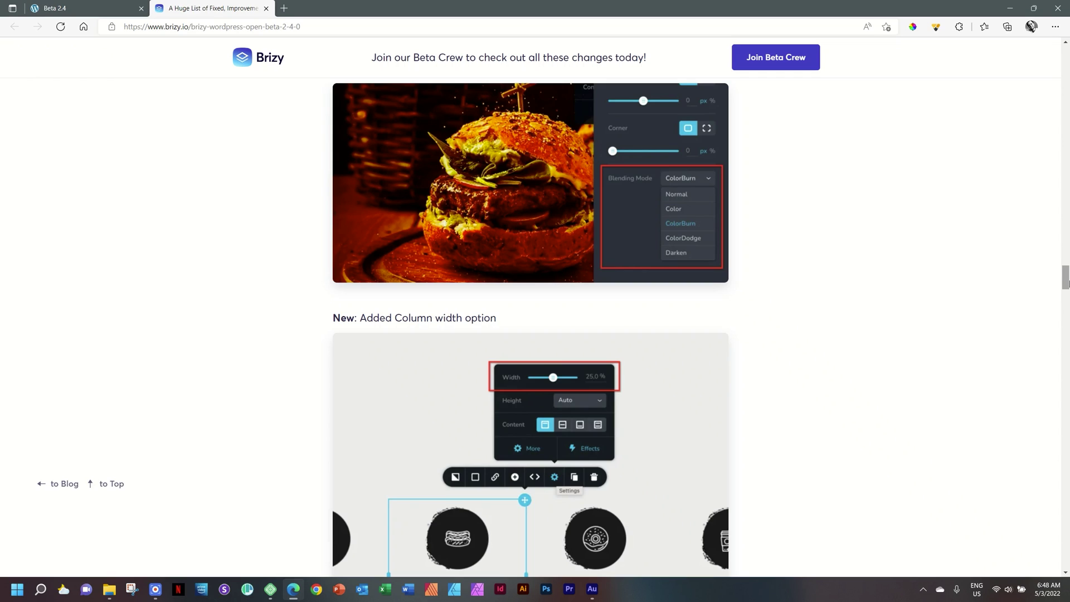
drag(1064, 279, 1064, 63)
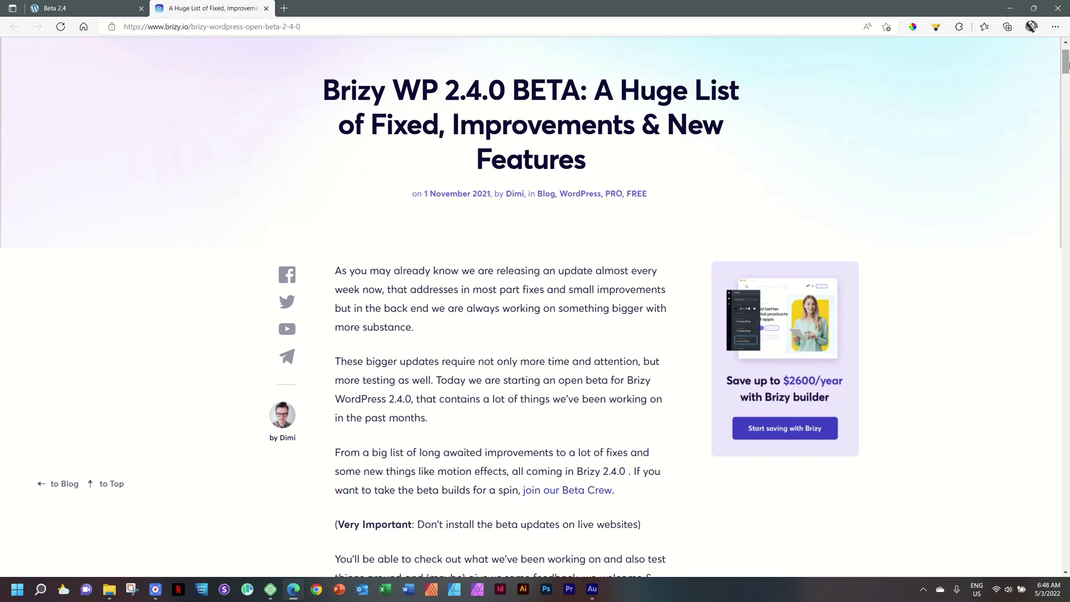
key(ctrl+shift+Tab)
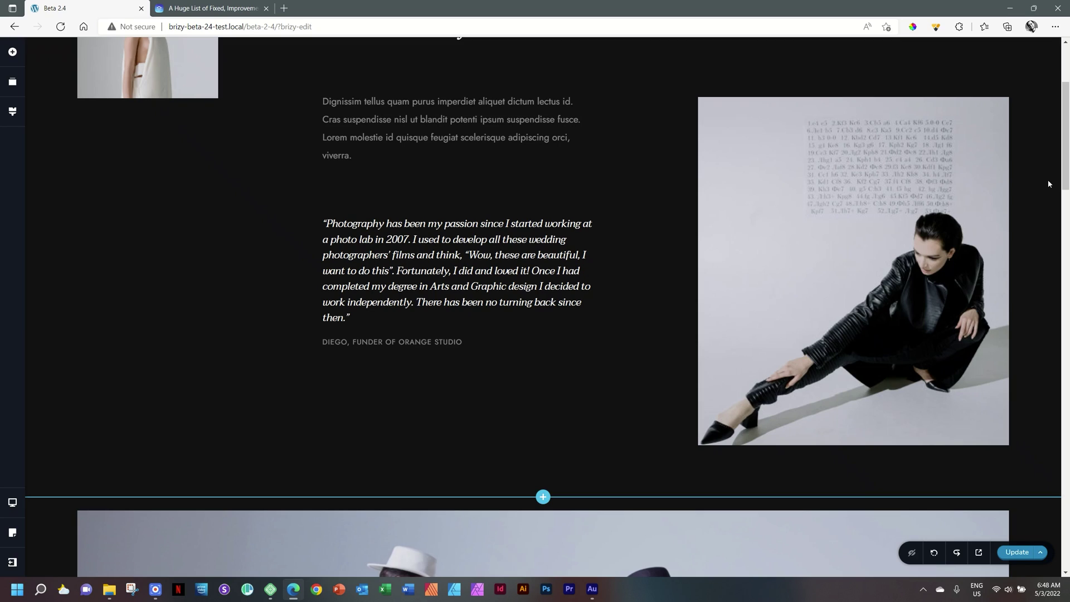
Give the large photo of the seated woman a solid overlay in #F5D4D1 at 37% opacity
click(916, 216)
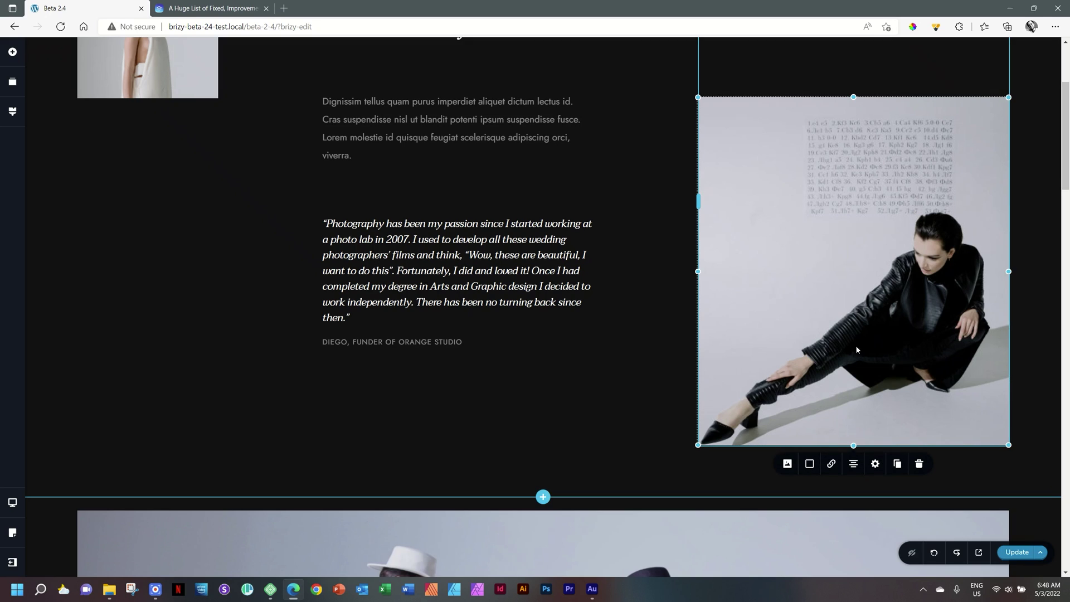
click(809, 464)
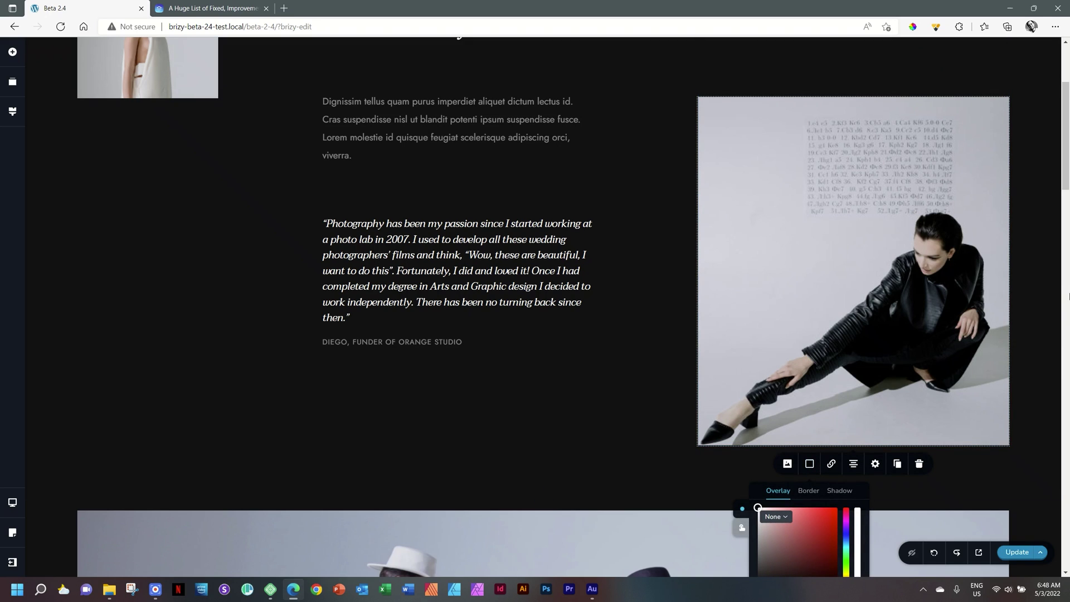
mouse_move(1068, 196)
mouse_down()
mouse_move(1068, 214)
mouse_move(1067, 173)
mouse_move(1067, 182)
mouse_up()
click(920, 334)
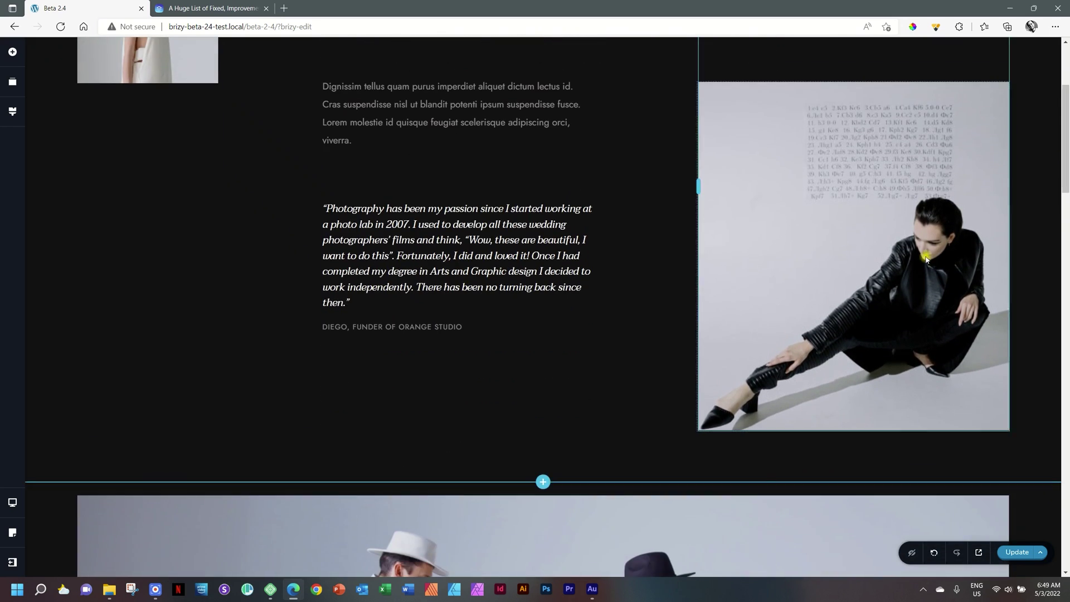
click(809, 449)
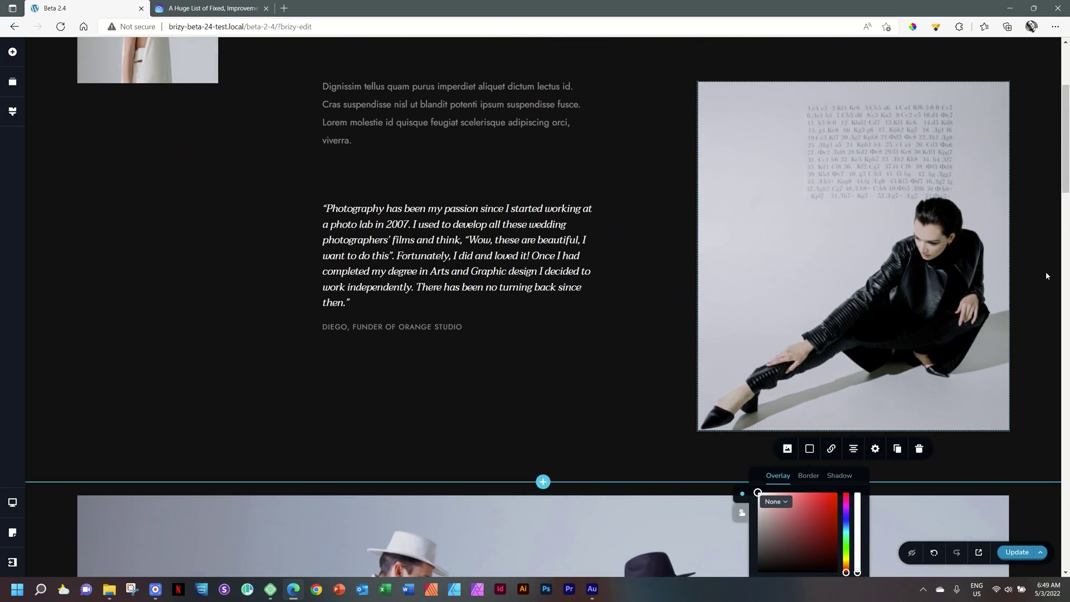
drag(1068, 173, 1068, 190)
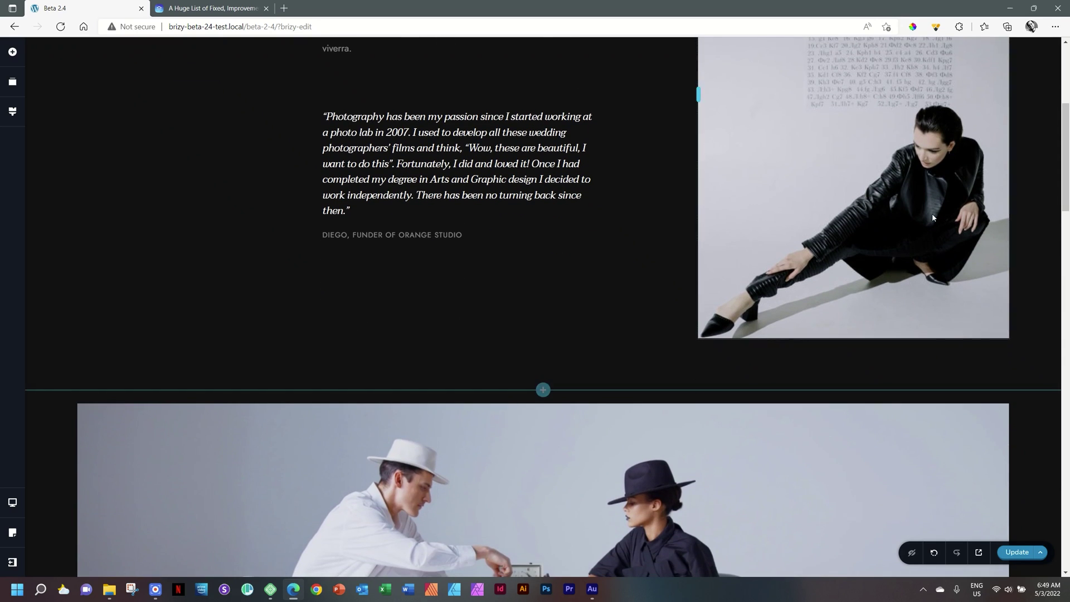
click(809, 357)
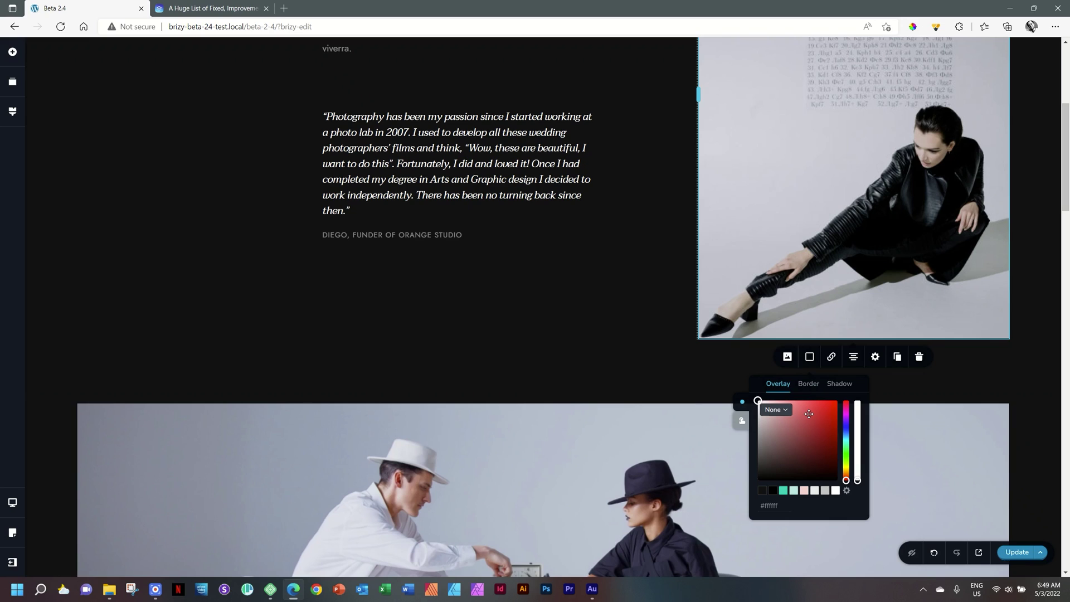
click(804, 490)
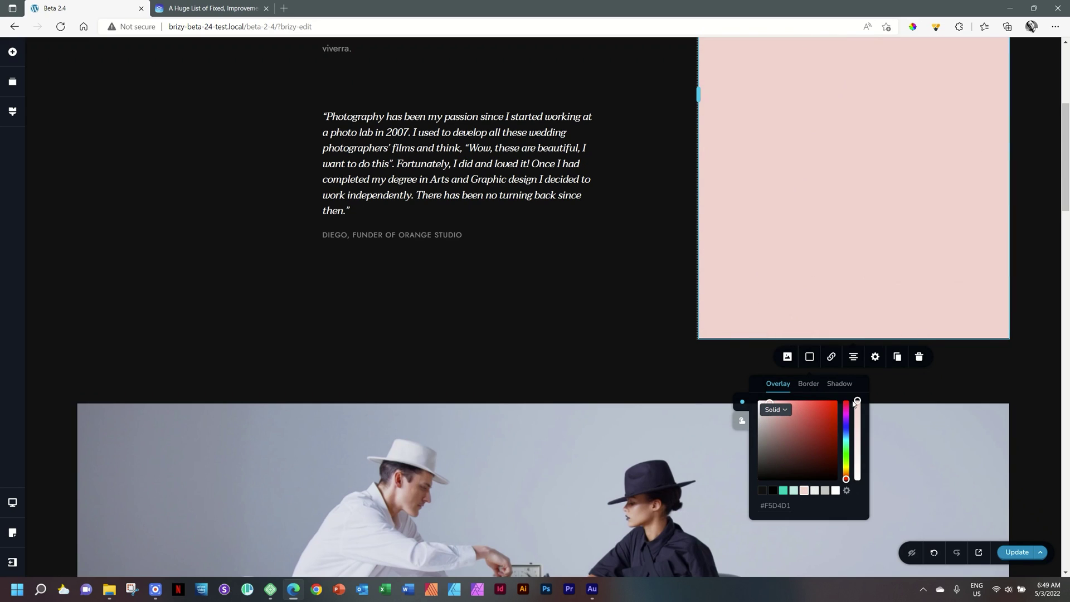
mouse_move(858, 403)
drag(857, 423, 858, 433)
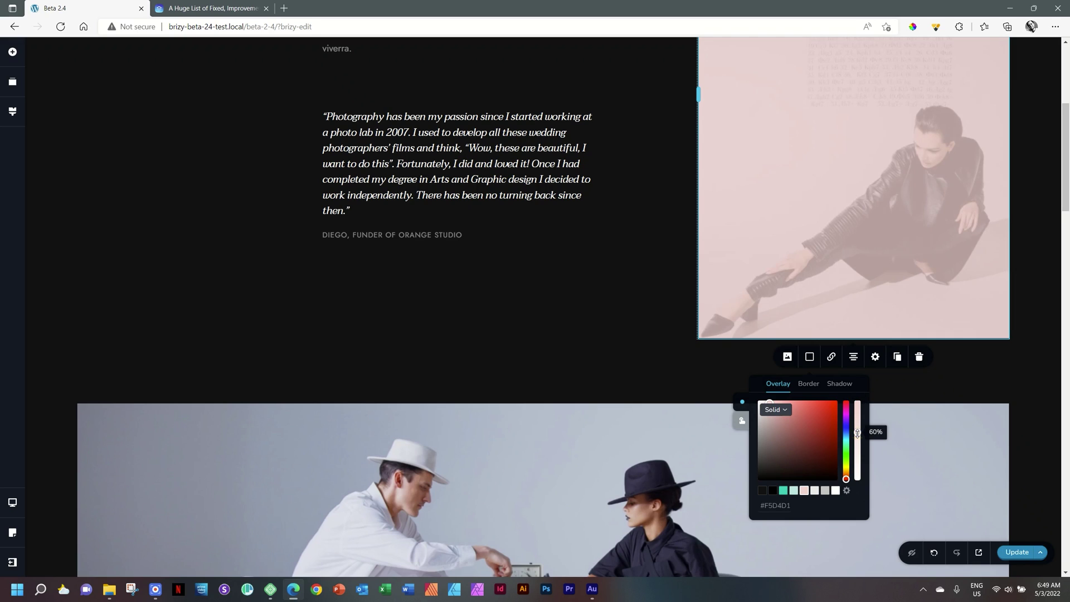
drag(858, 432, 858, 450)
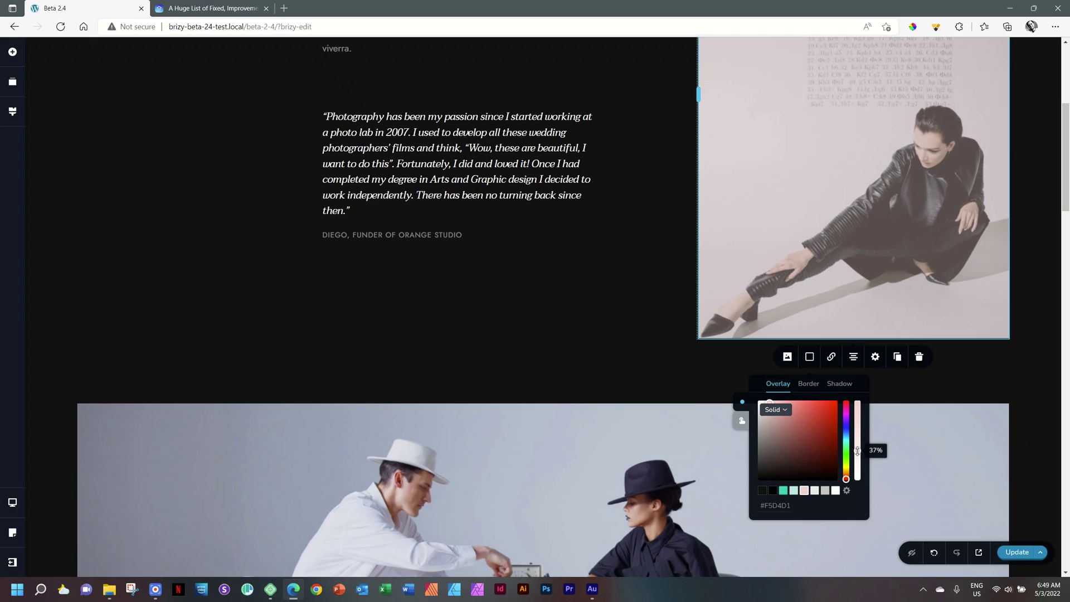
Change the seated woman photo's overlay to a linear gradient ending in #FFFFFF, with that end faded to nearly full transparency
click(783, 411)
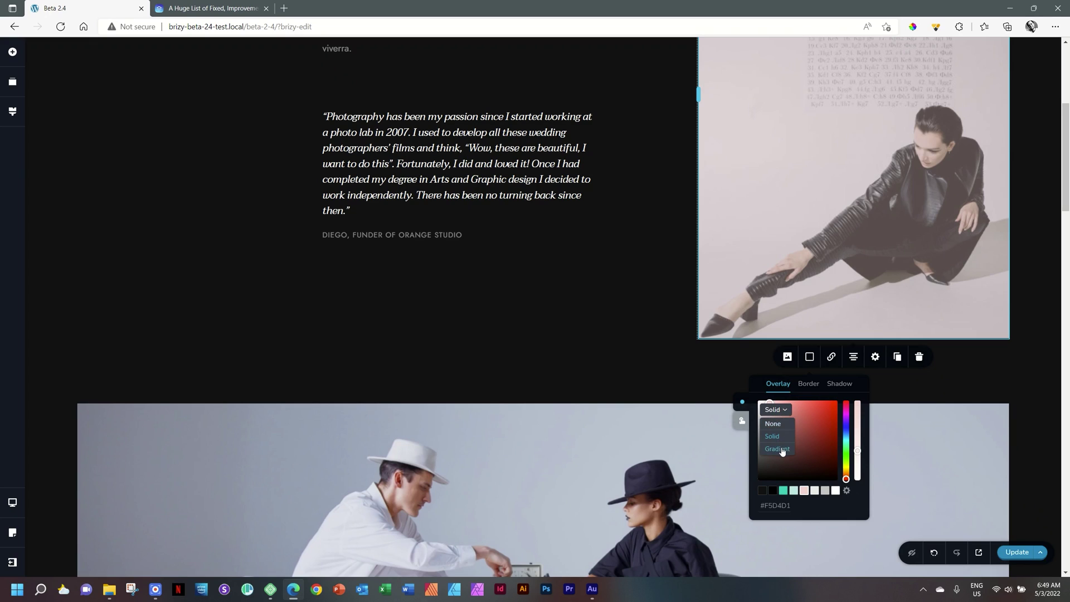
click(778, 449)
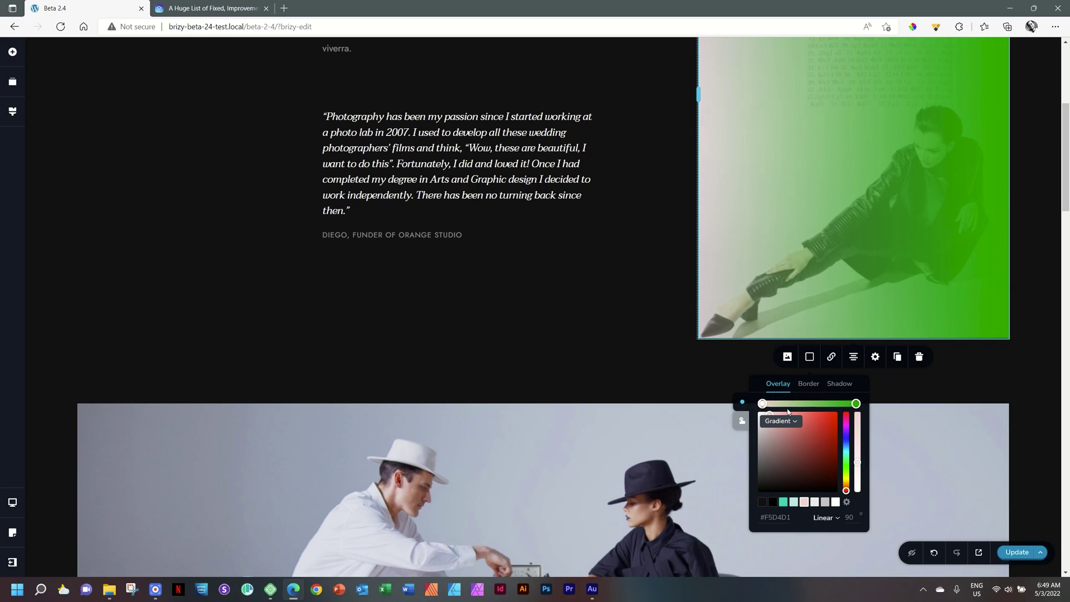
click(856, 403)
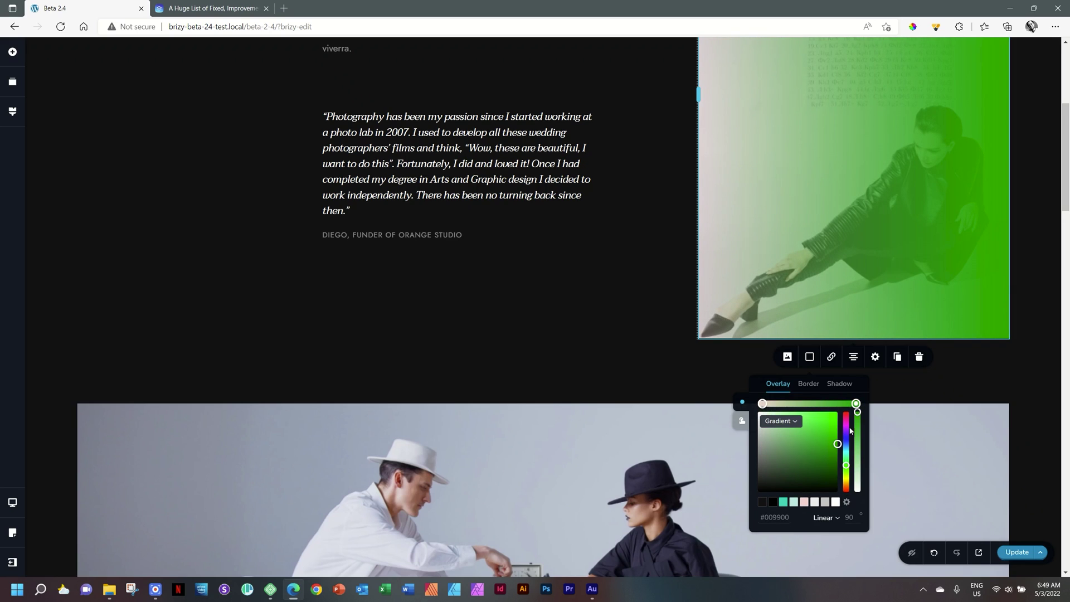
click(836, 501)
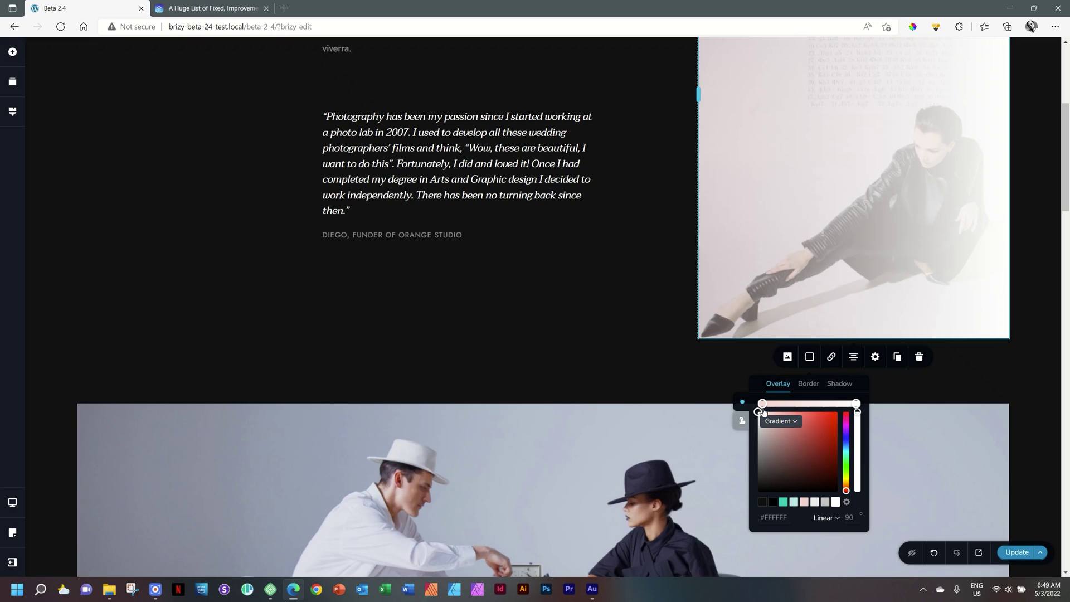
click(762, 404)
drag(858, 412, 858, 490)
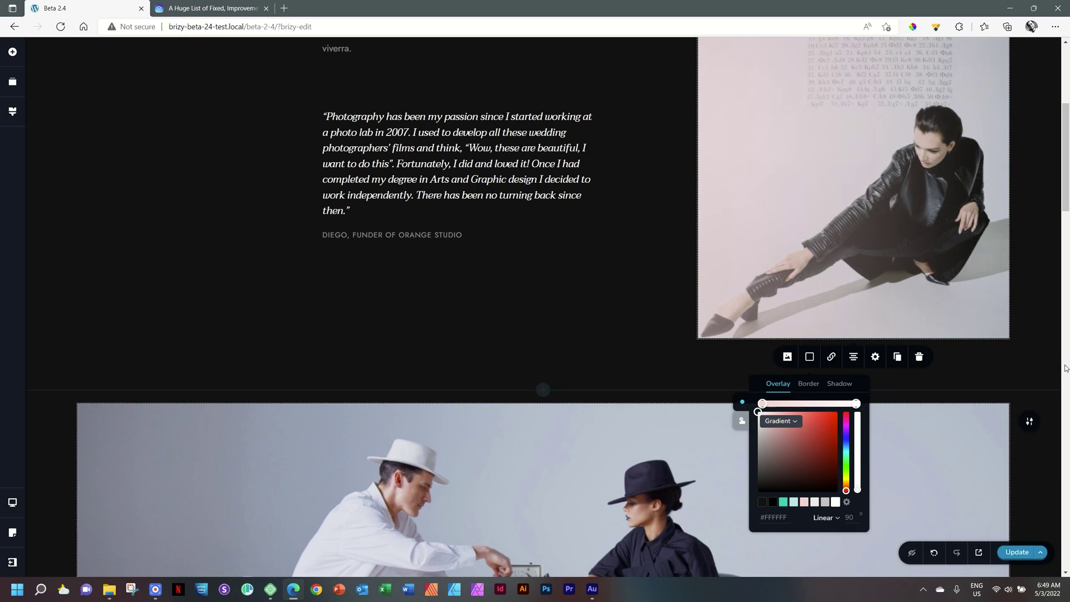
Add a linear gradient overlay to the small portrait beside the About Us heading, starting in #F5D4D1 at 57% opacity
drag(1066, 201, 714, 148)
click(107, 185)
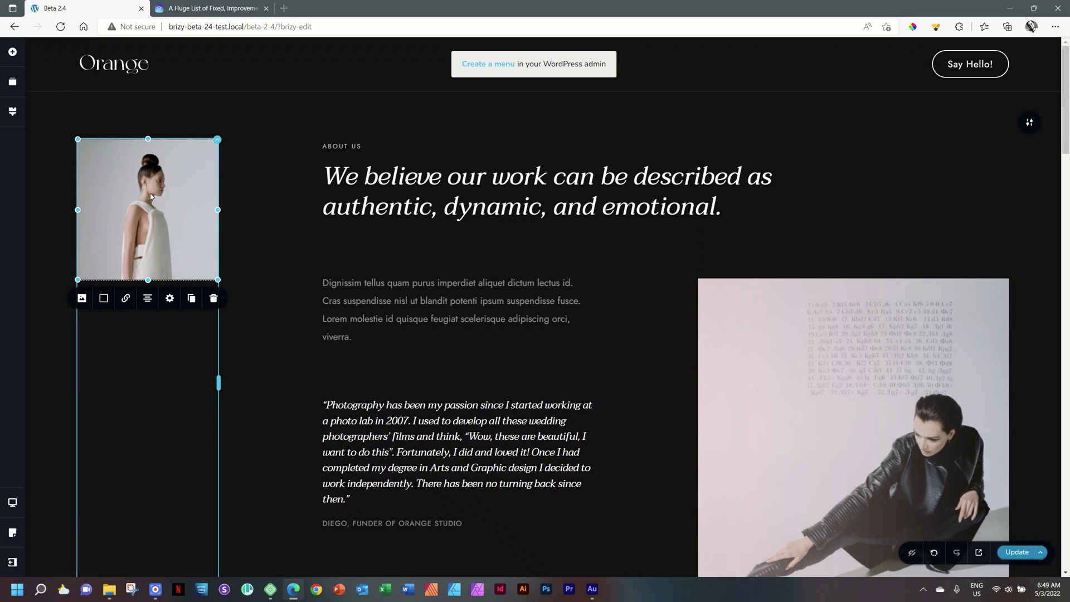
click(103, 298)
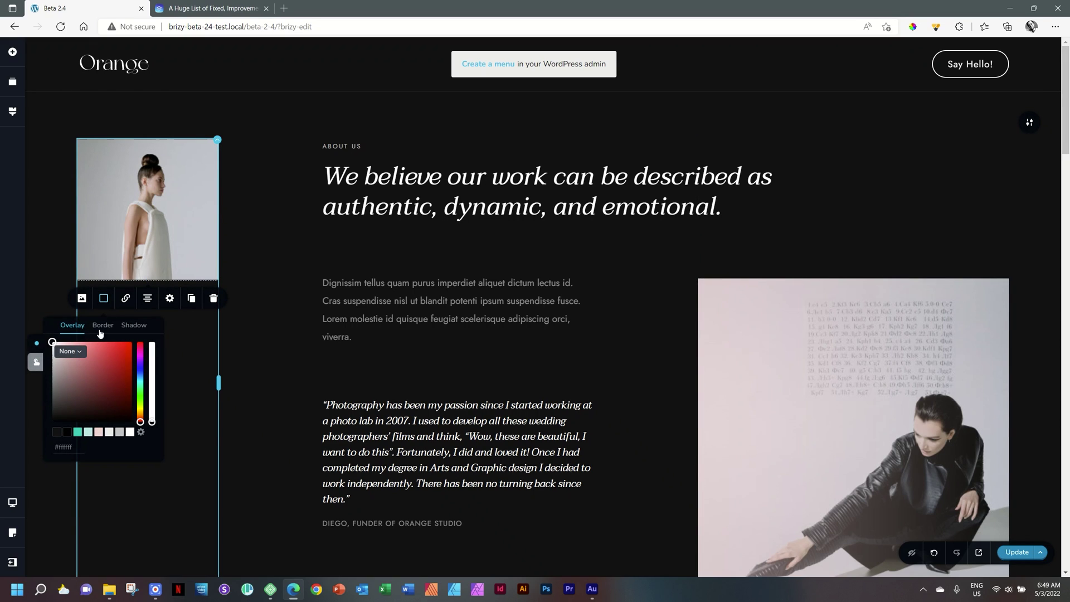
click(70, 351)
click(84, 418)
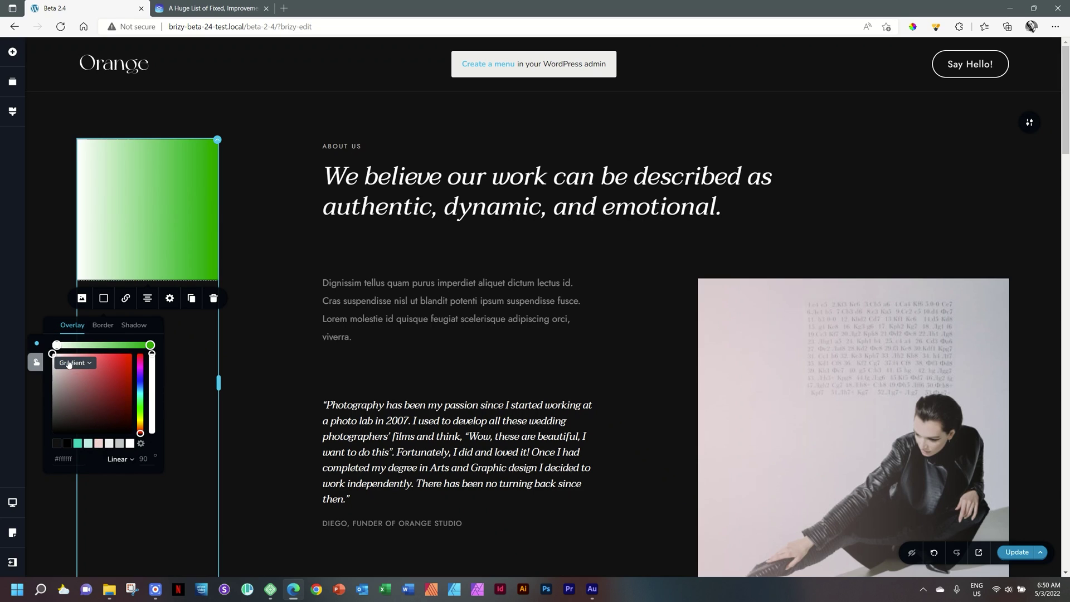
click(98, 443)
drag(152, 354, 152, 385)
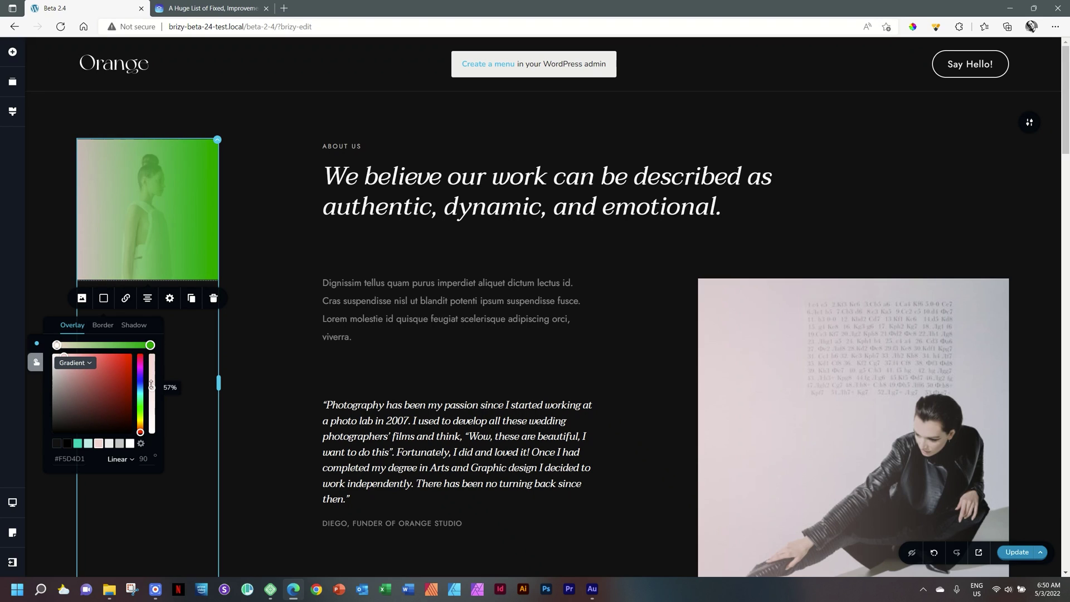
Set the end color of the small portrait's gradient overlay to #FFFFFF at 19% opacity
click(150, 345)
click(130, 444)
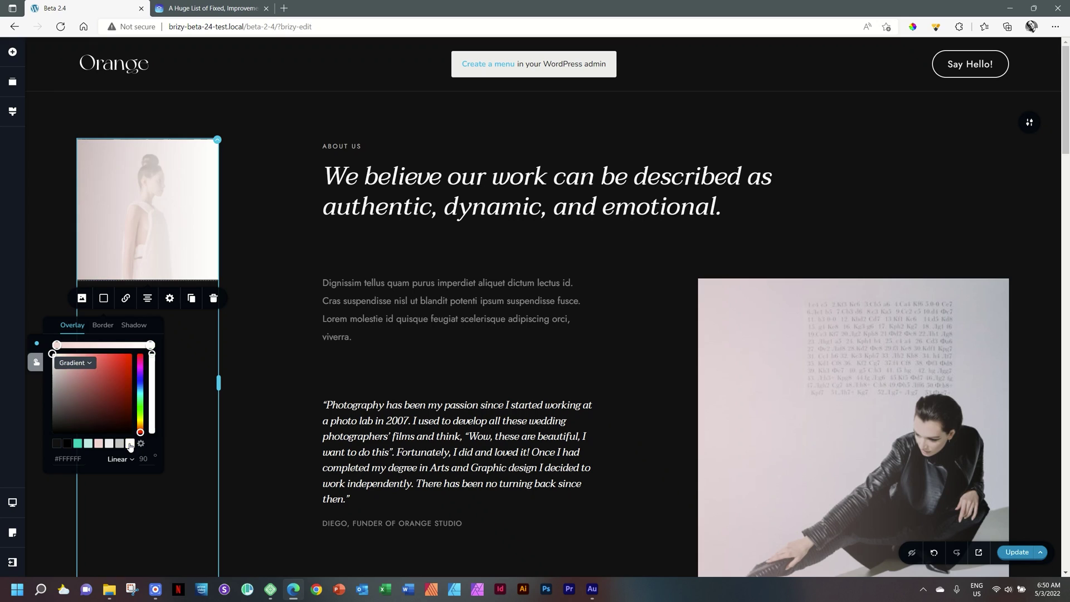
drag(152, 353, 152, 419)
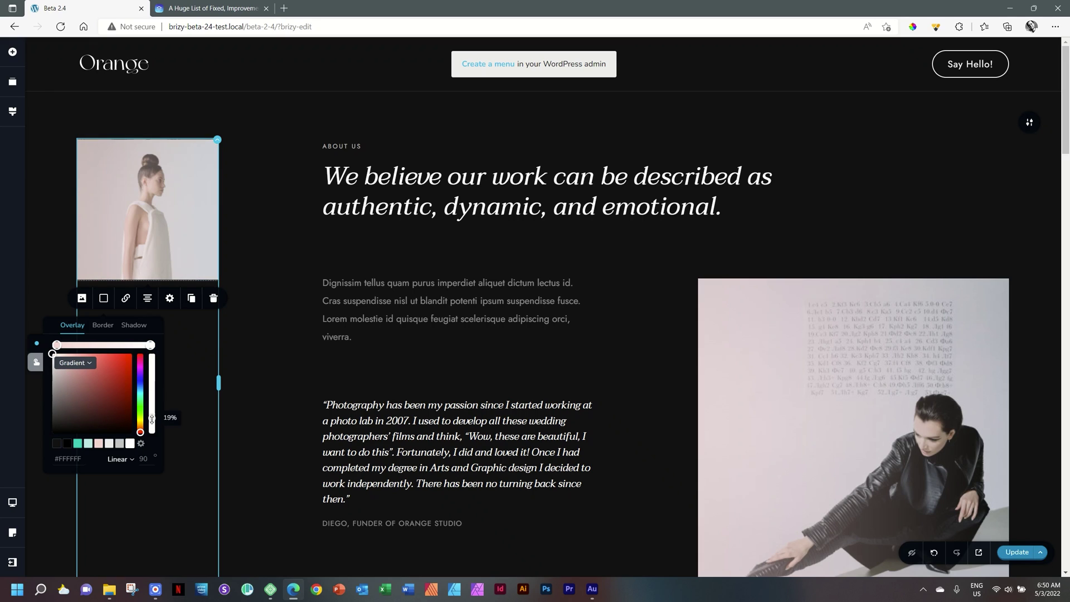
Move the gallery column with the standing couple and the bun-haired woman from first to second place in its row
mouse_move(1067, 139)
mouse_down()
mouse_move(1068, 168)
mouse_move(1067, 158)
mouse_up()
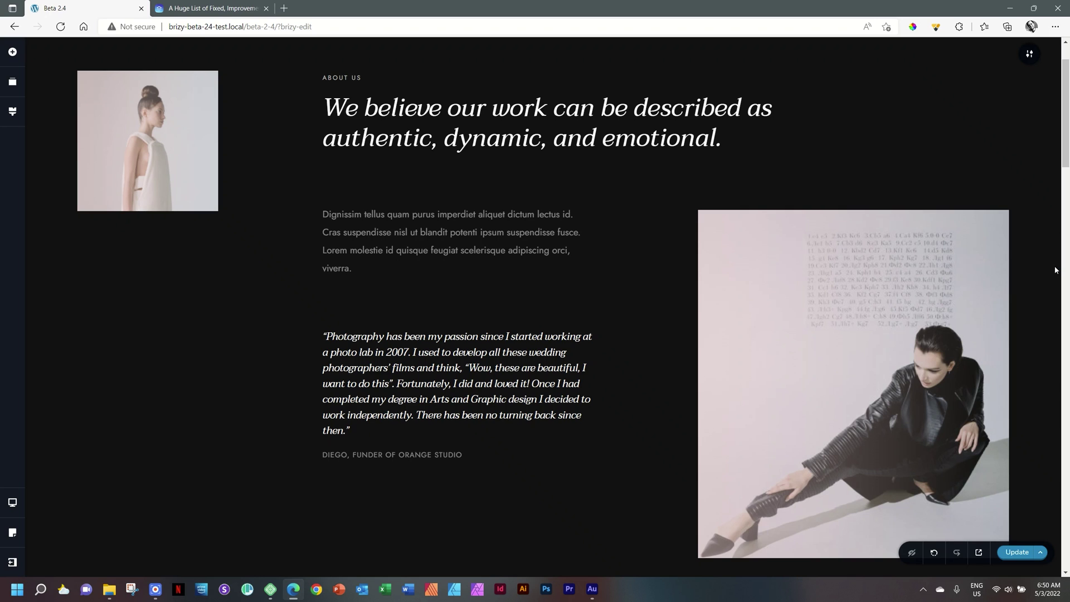
click(1066, 462)
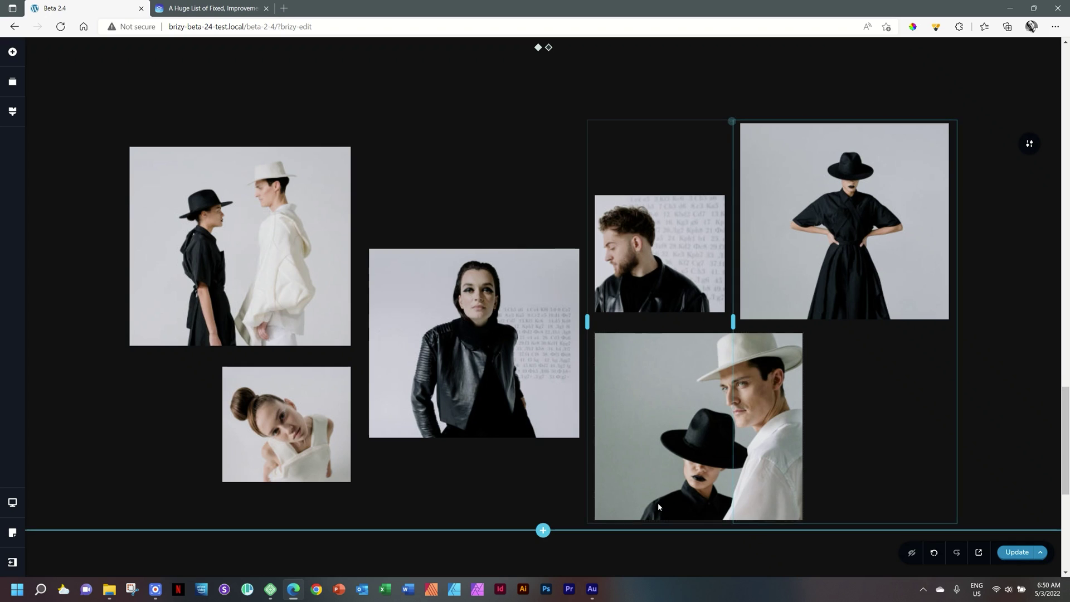
drag(361, 121, 589, 162)
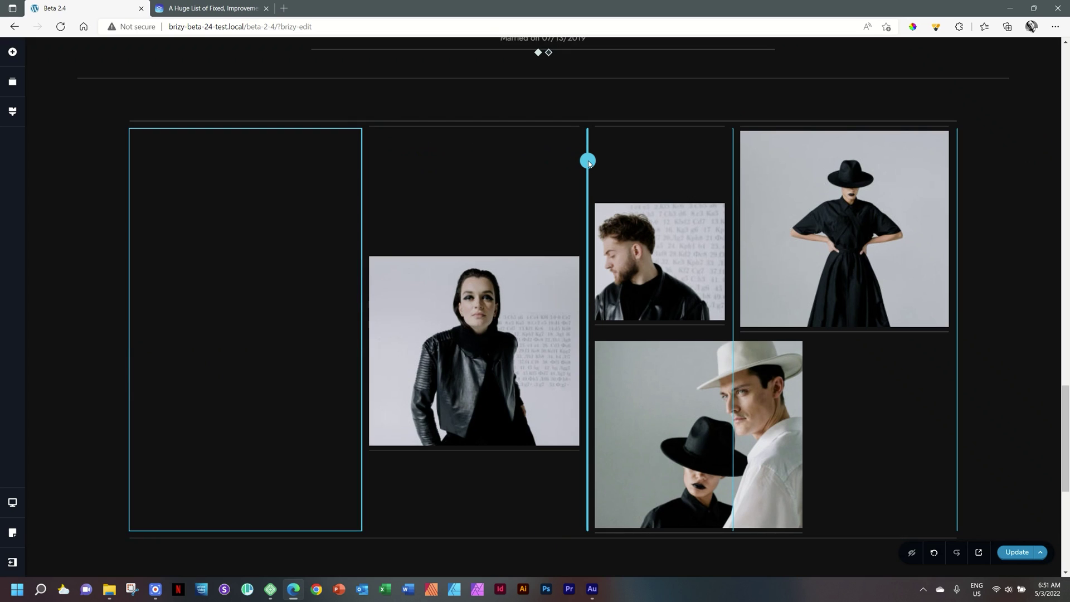
drag(589, 162, 581, 187)
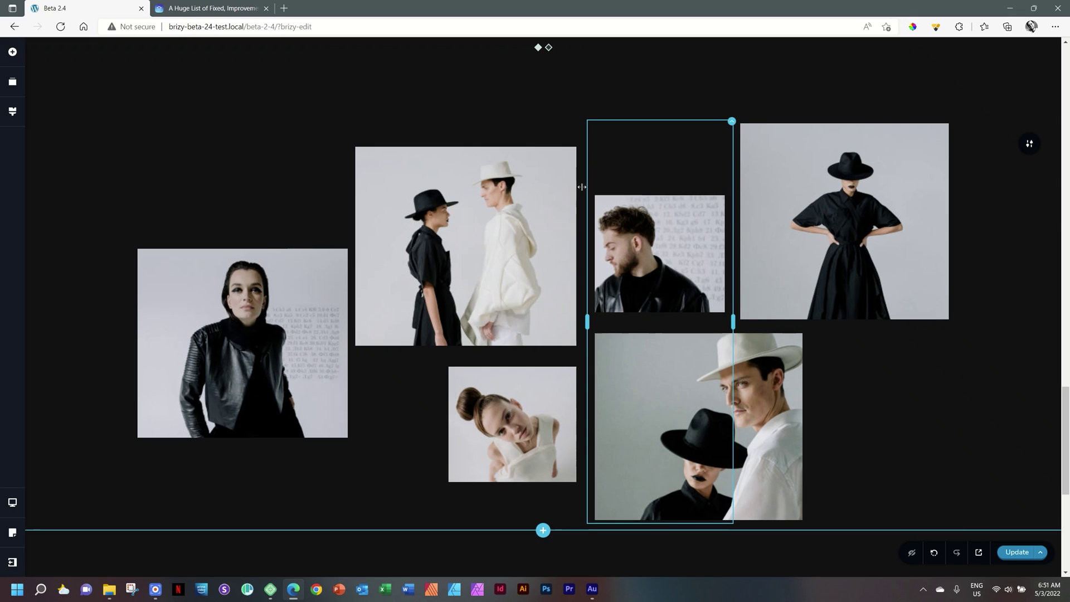
click(581, 187)
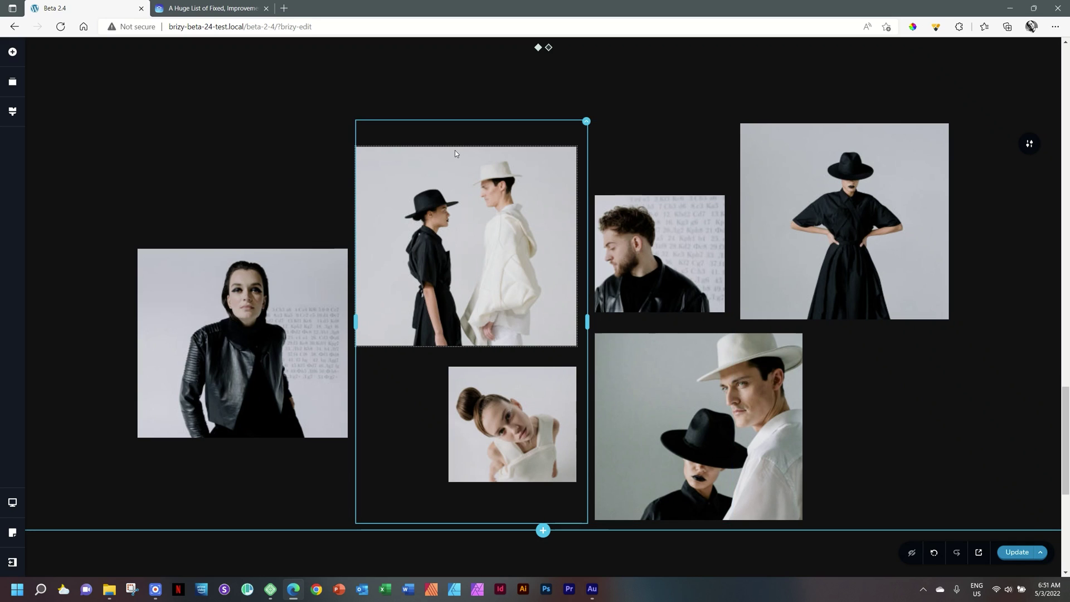
Shift the couple's gallery column one place back to the start of the row, and from there to the last position
click(586, 123)
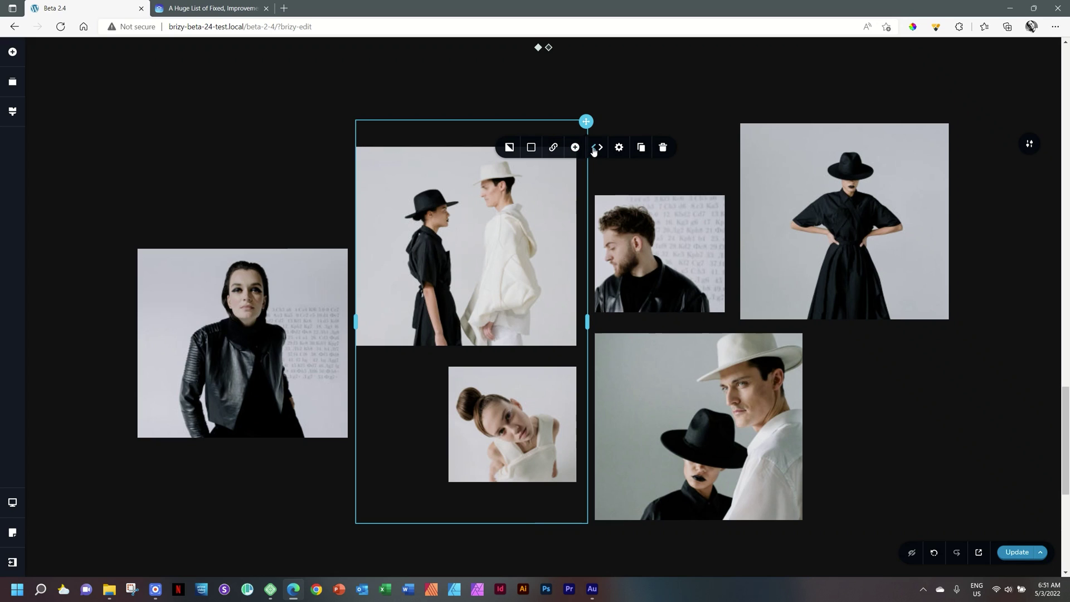
click(594, 148)
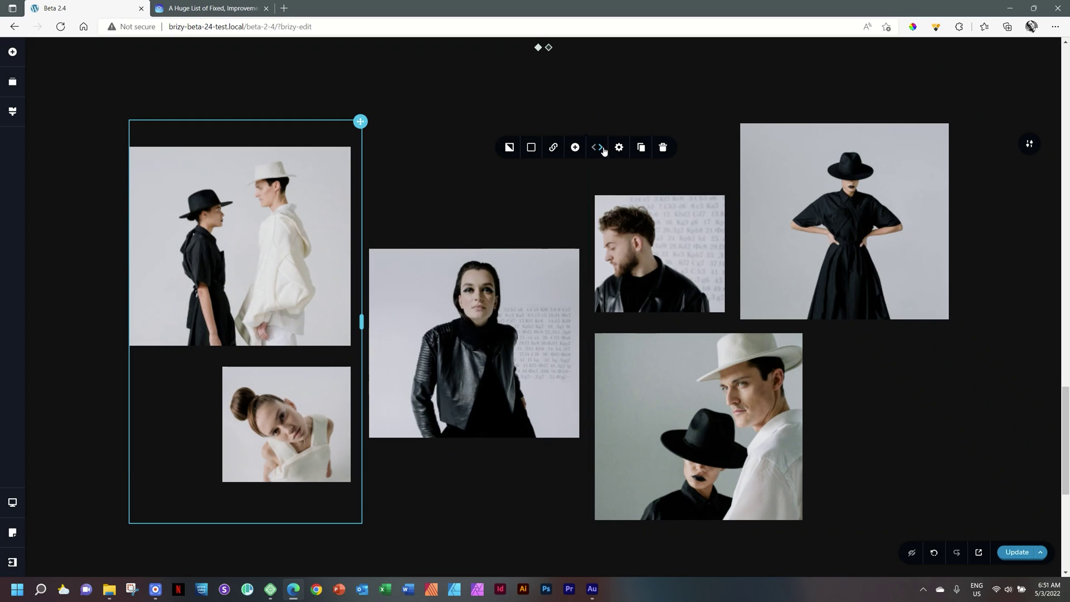
click(602, 148)
click(602, 148)
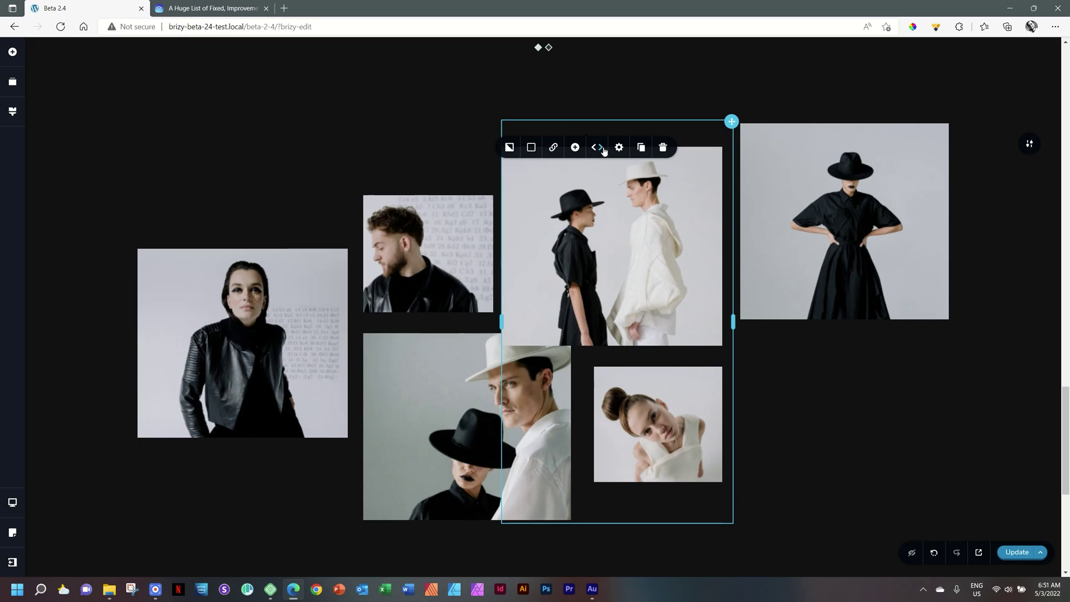
click(602, 148)
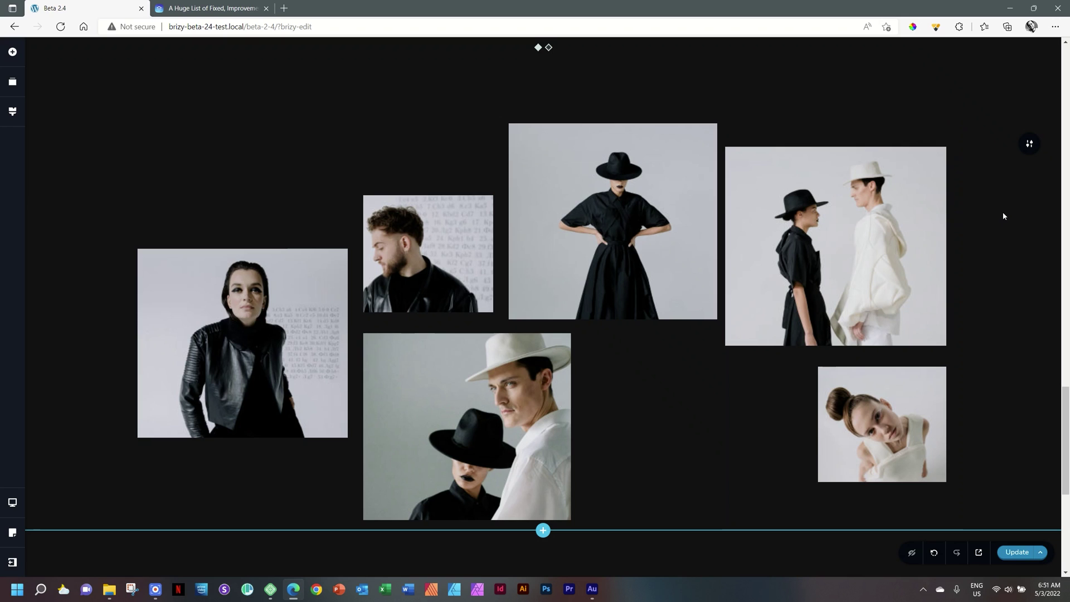
Add a Line element between the "What our clients say" label and the "Absolutely amazing!" heading
scroll(1003, 216, up, 4)
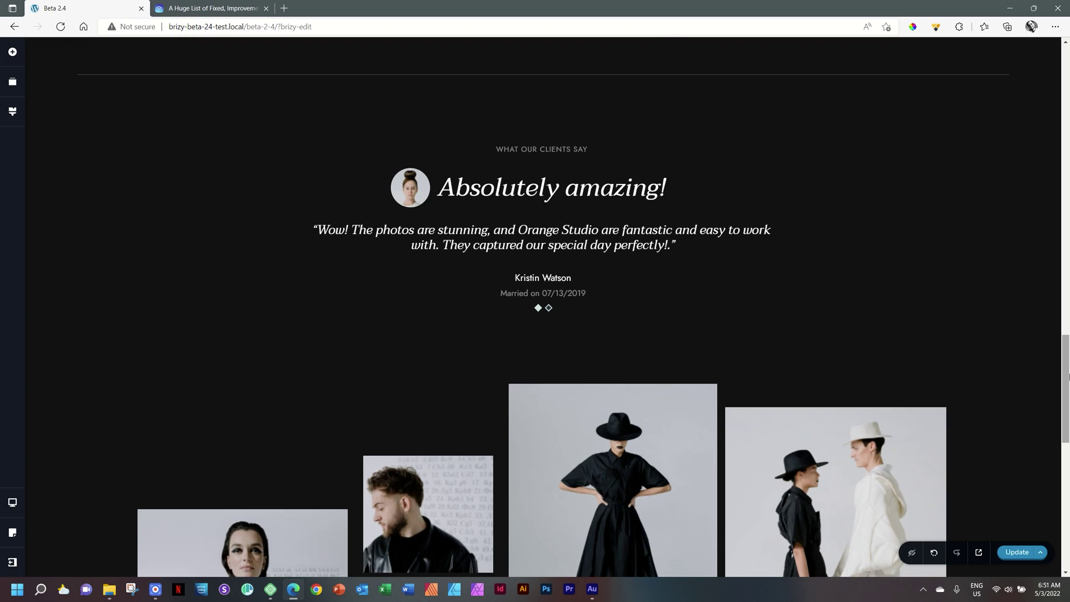
click(12, 52)
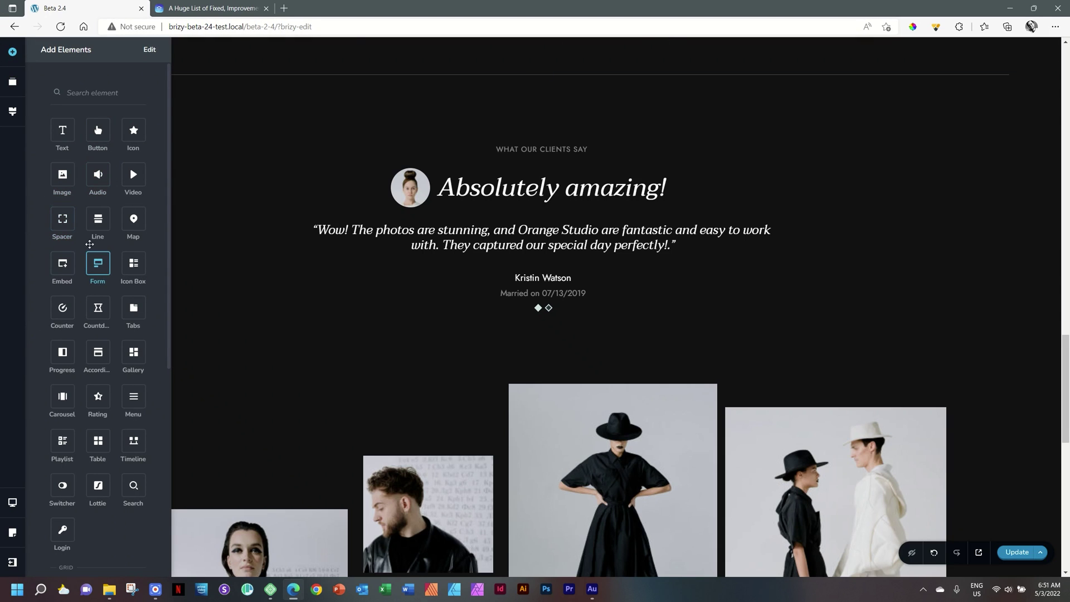
drag(98, 220, 526, 167)
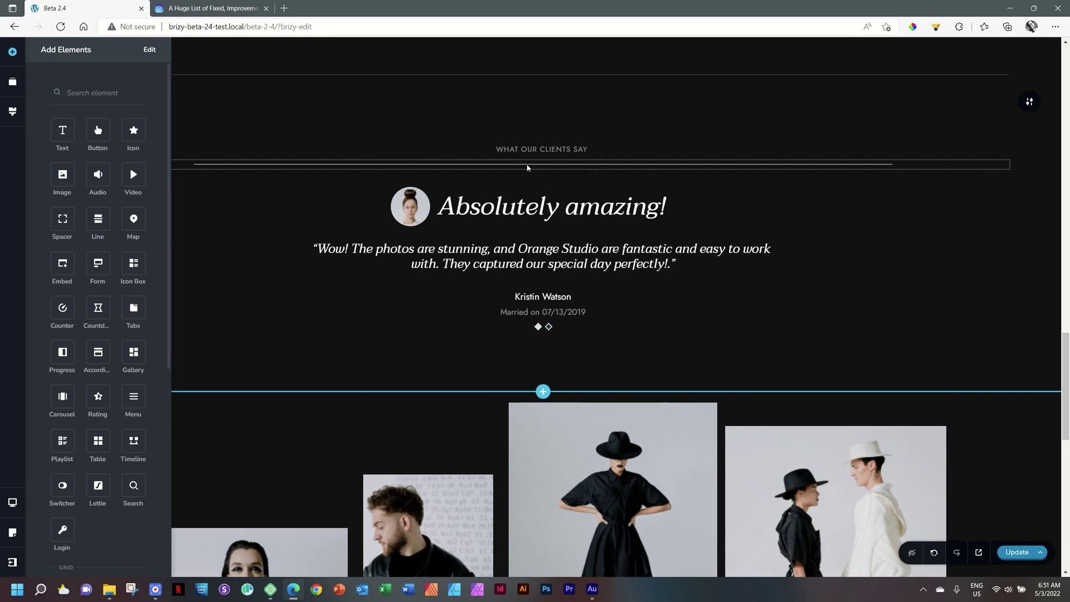
Switch the new line below the "What our clients say" label to the text style and set its text color to #FFFFFF
click(527, 166)
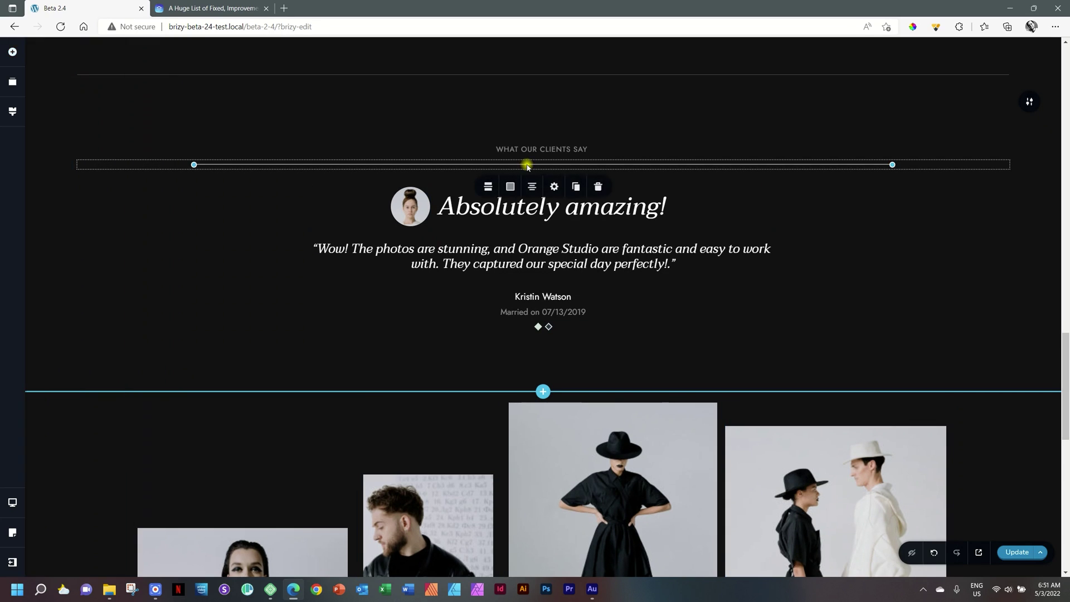
click(488, 189)
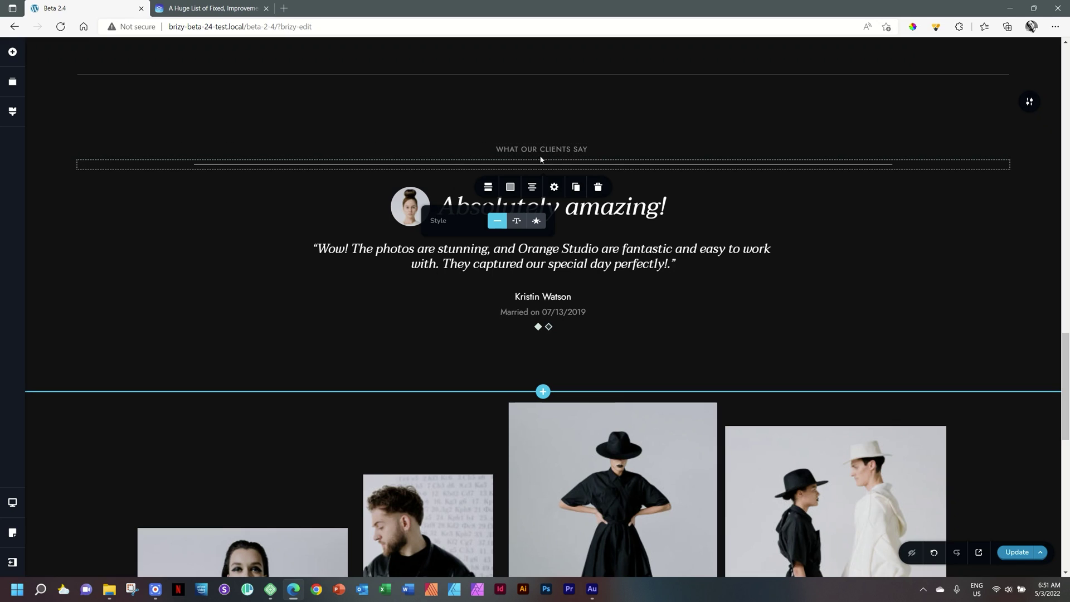
click(516, 221)
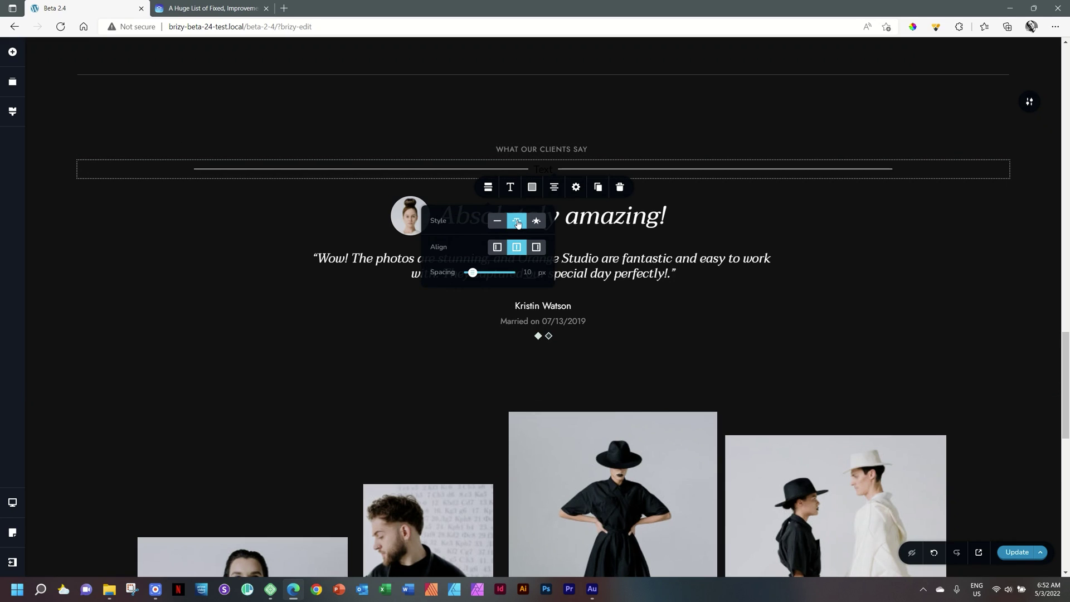
double_click(543, 169)
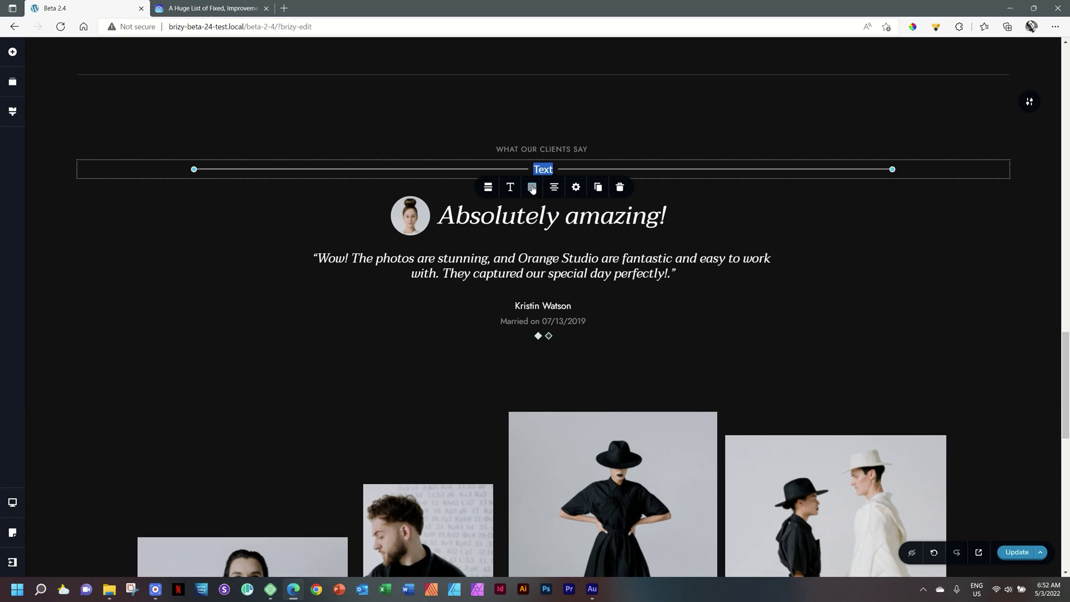
click(532, 188)
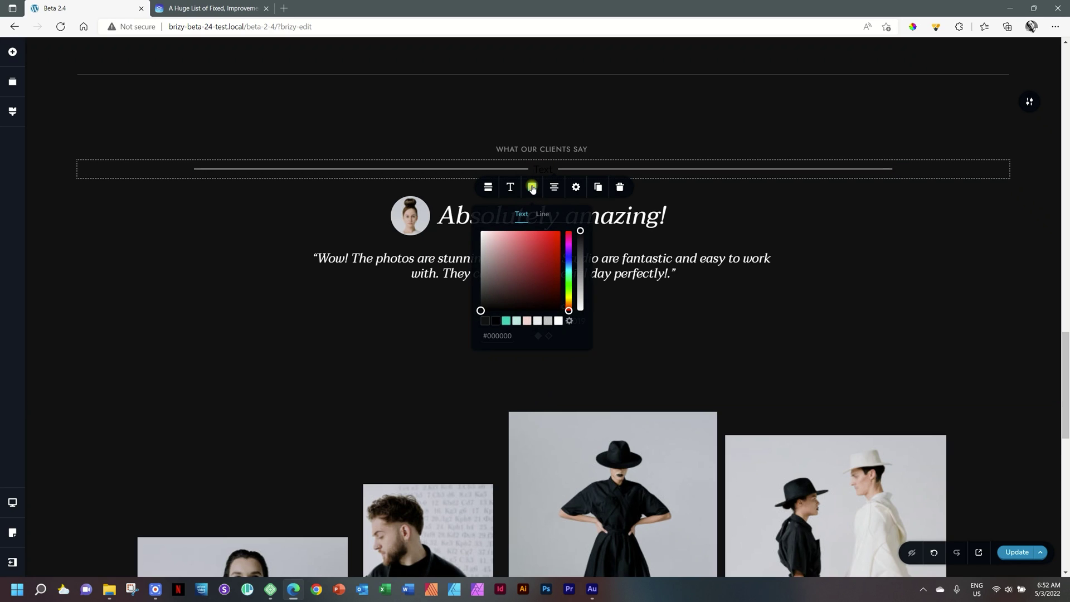
click(557, 321)
Replace the placeholder text inside the line with "WHAT OUR CLIENTS SAY"
double_click(543, 169)
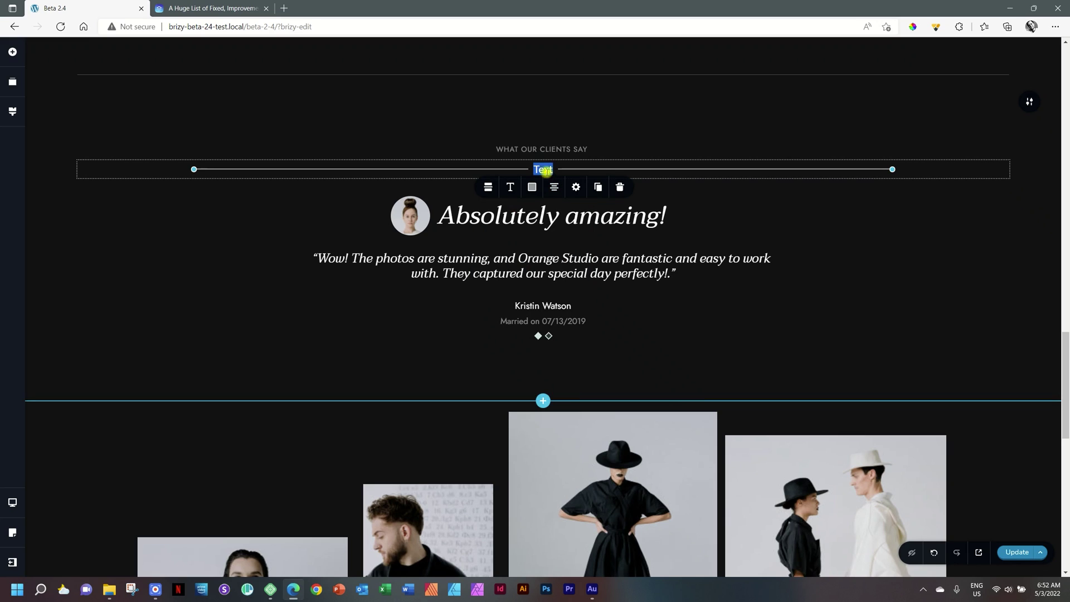
text(WHAT)
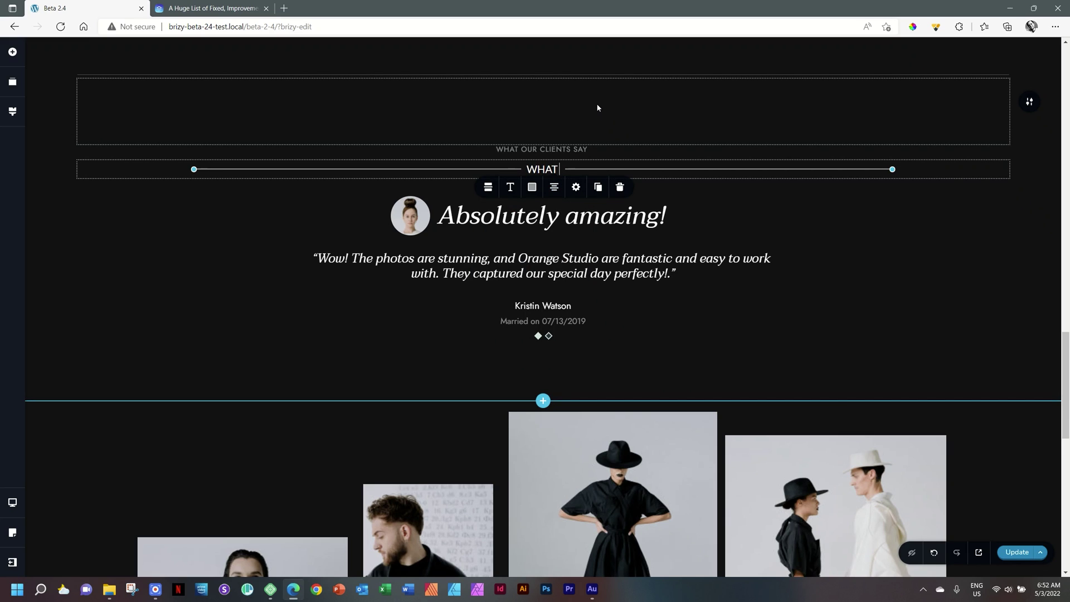
text( OUR CLIENTS SAY)
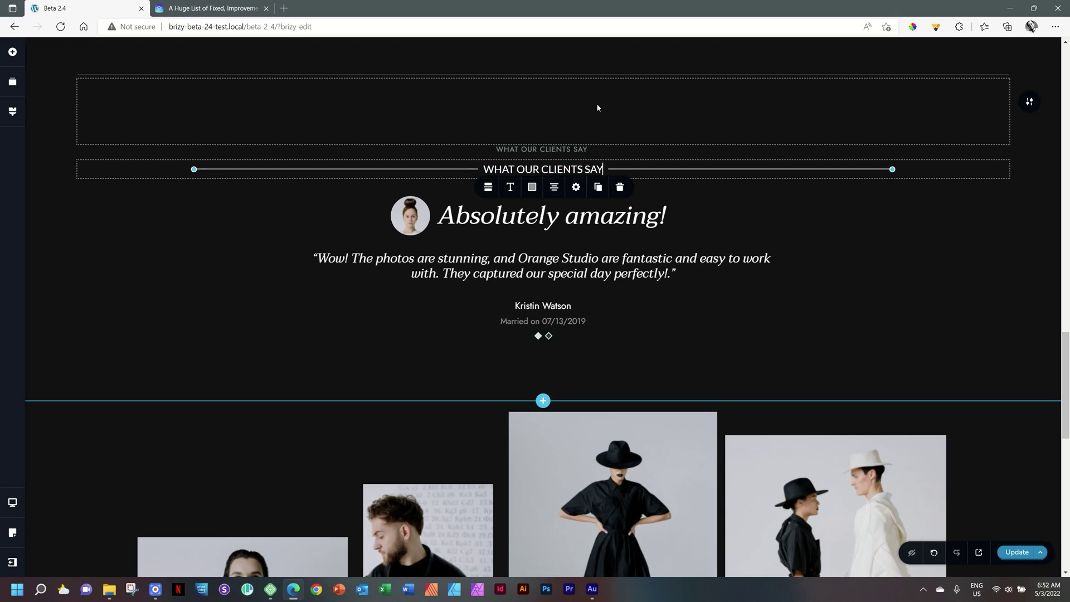
Set the line text's font size to 13 px and its weight to Bold
click(510, 187)
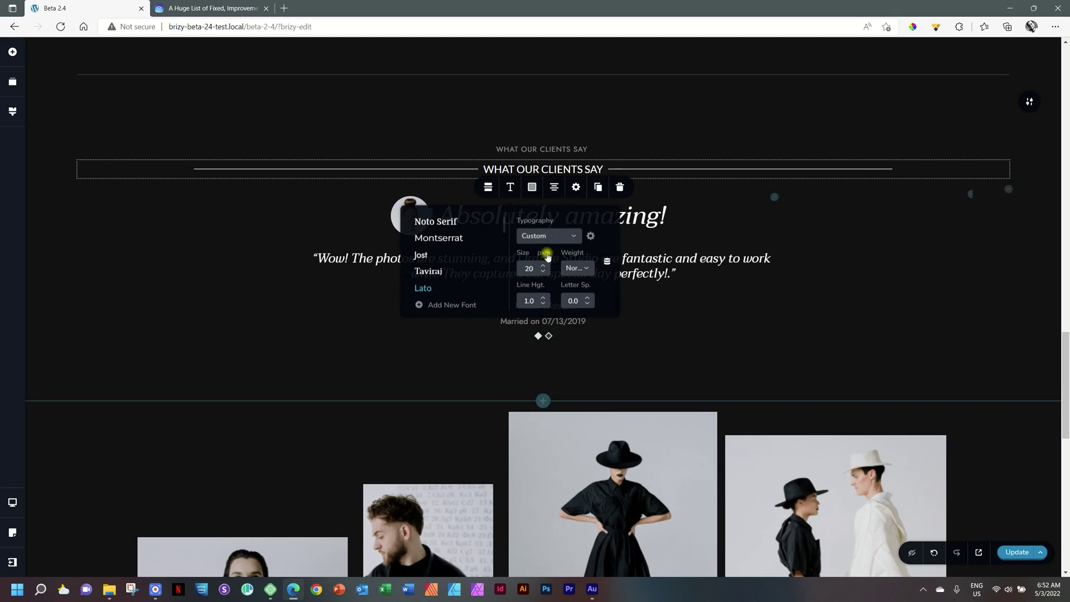
click(544, 273)
click(544, 273)
click(544, 274)
click(544, 273)
click(544, 273)
click(544, 273)
click(544, 273)
click(575, 268)
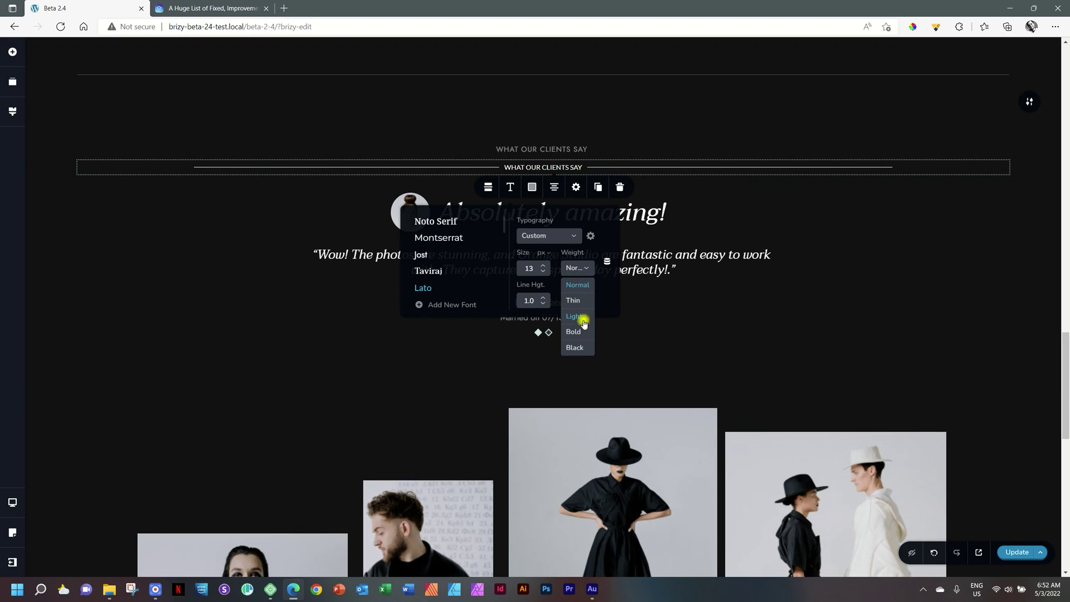
click(580, 330)
Change the color of the line's text to the gray #7b7b7b
click(532, 187)
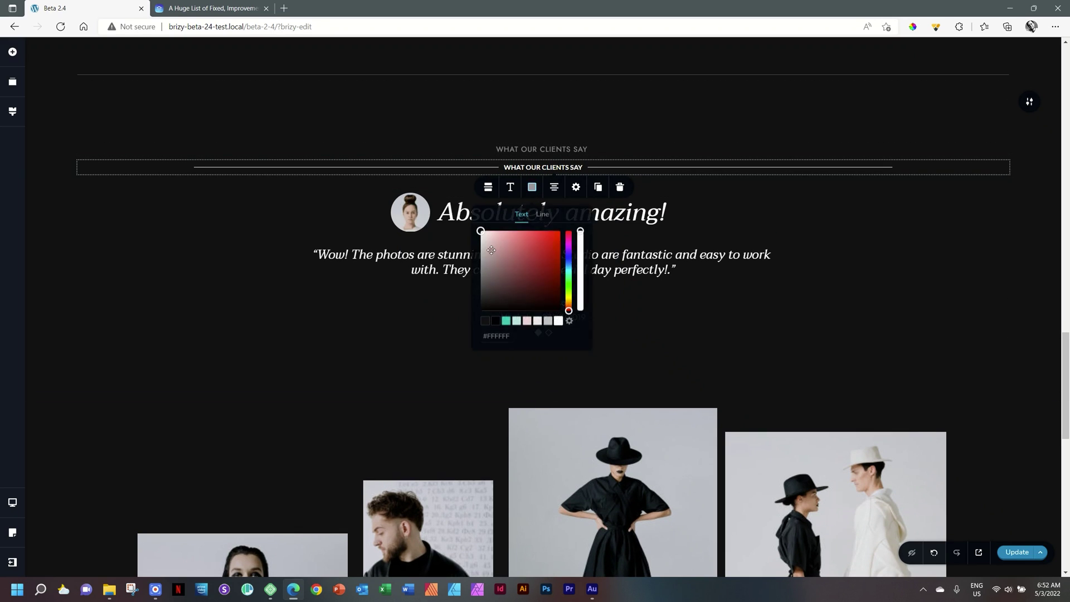
click(478, 273)
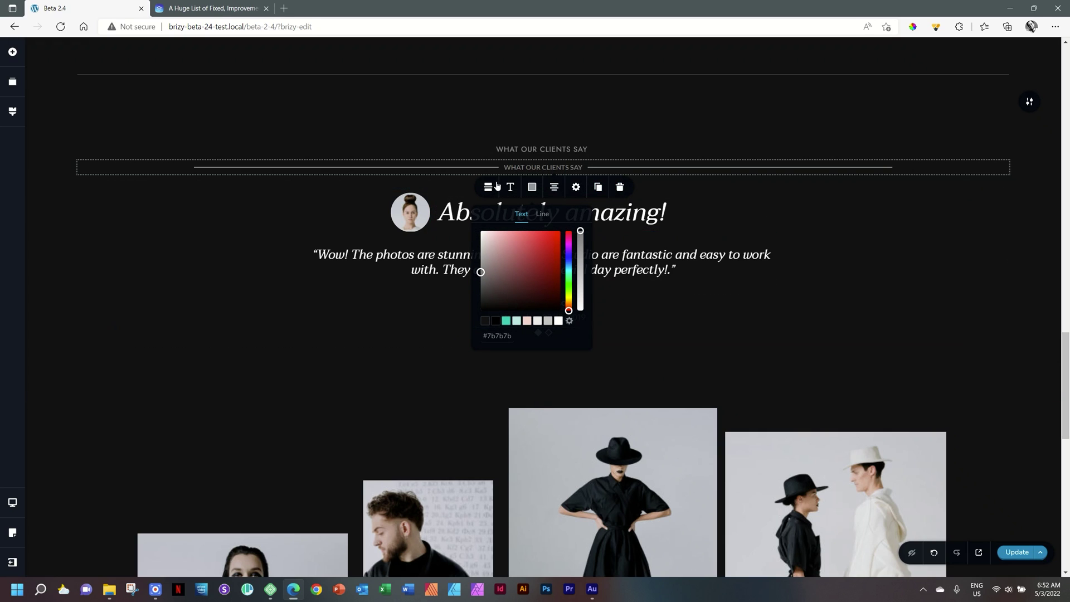
click(646, 215)
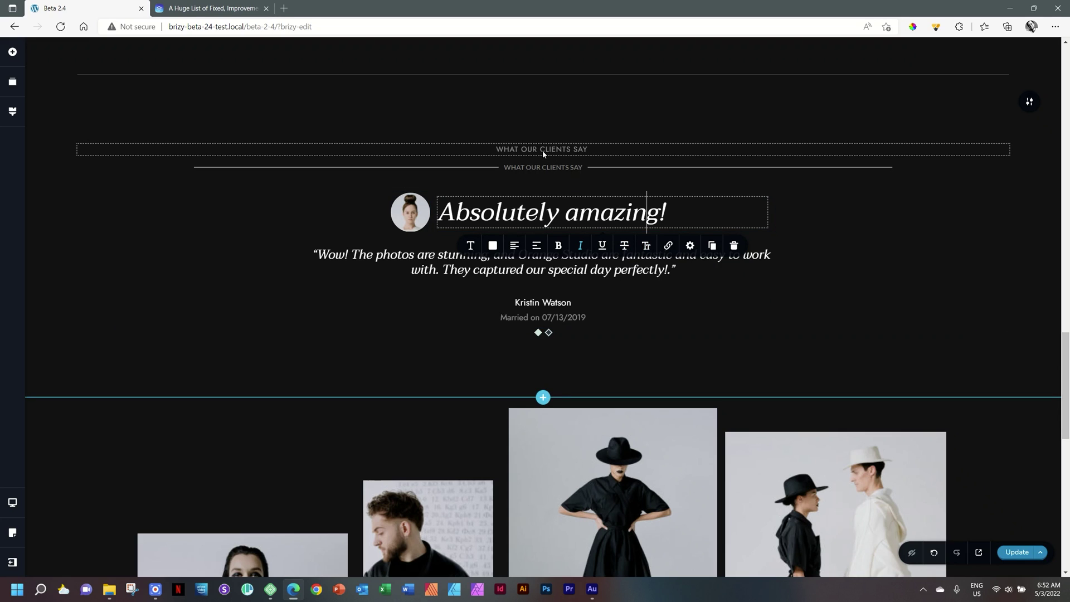
click(543, 168)
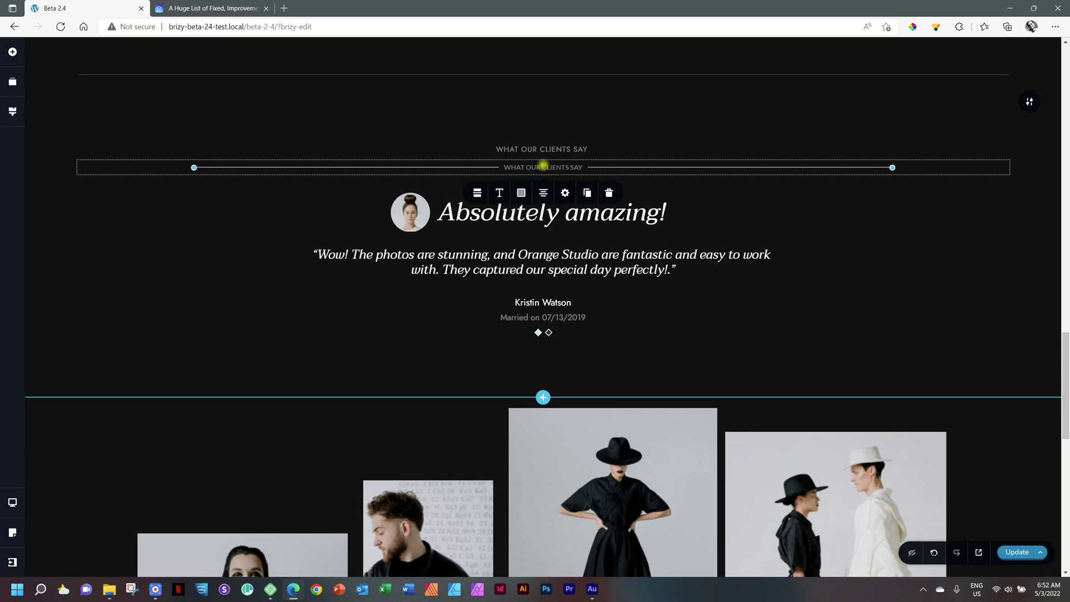
click(506, 198)
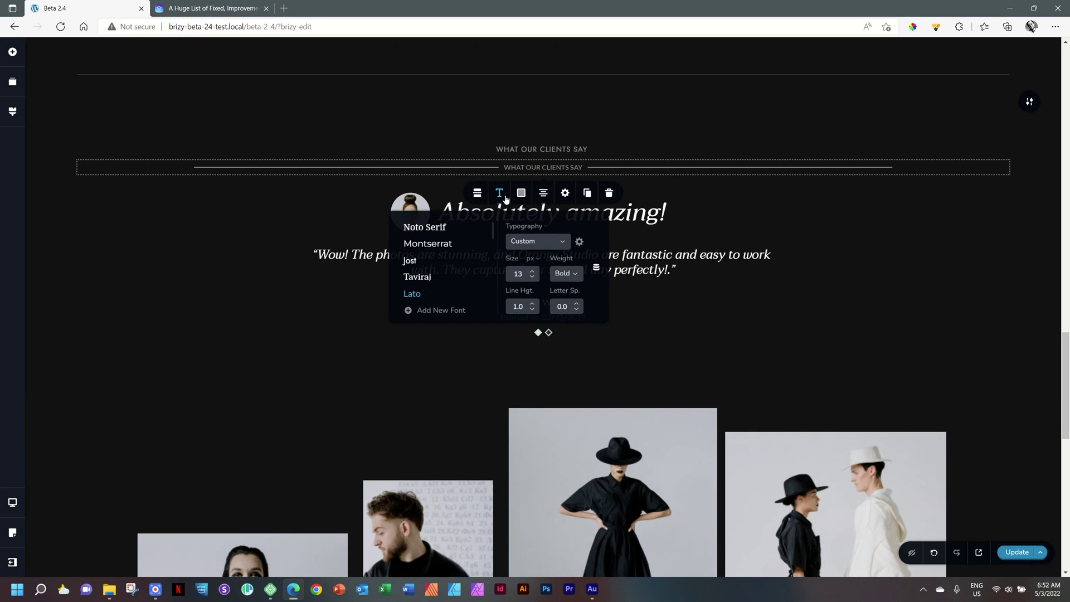
click(731, 222)
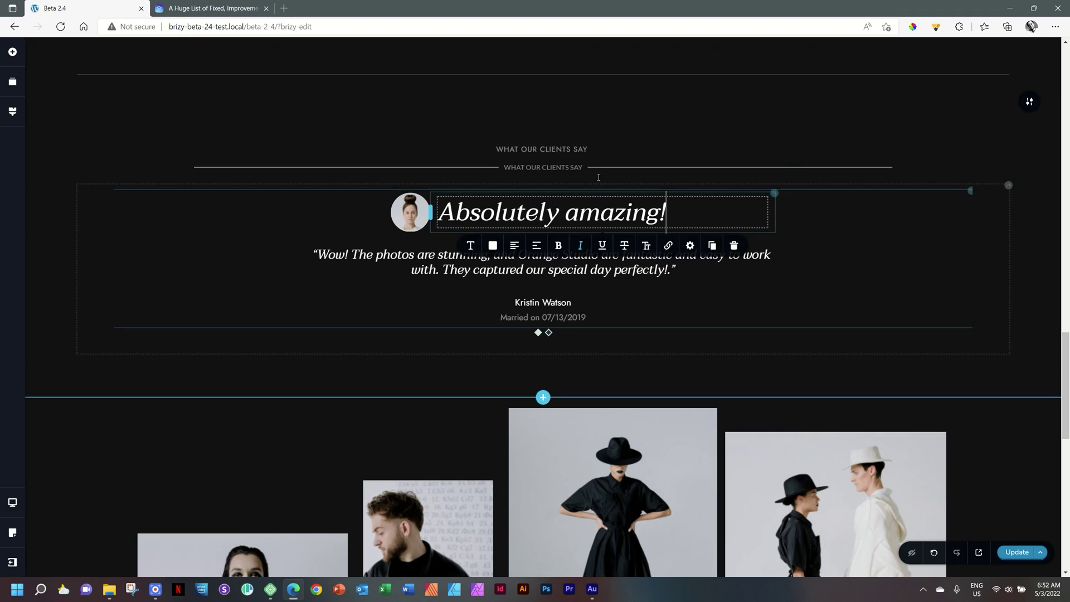
Try left and right alignment for the text inside the line, and return it to center alignment
click(543, 167)
click(477, 193)
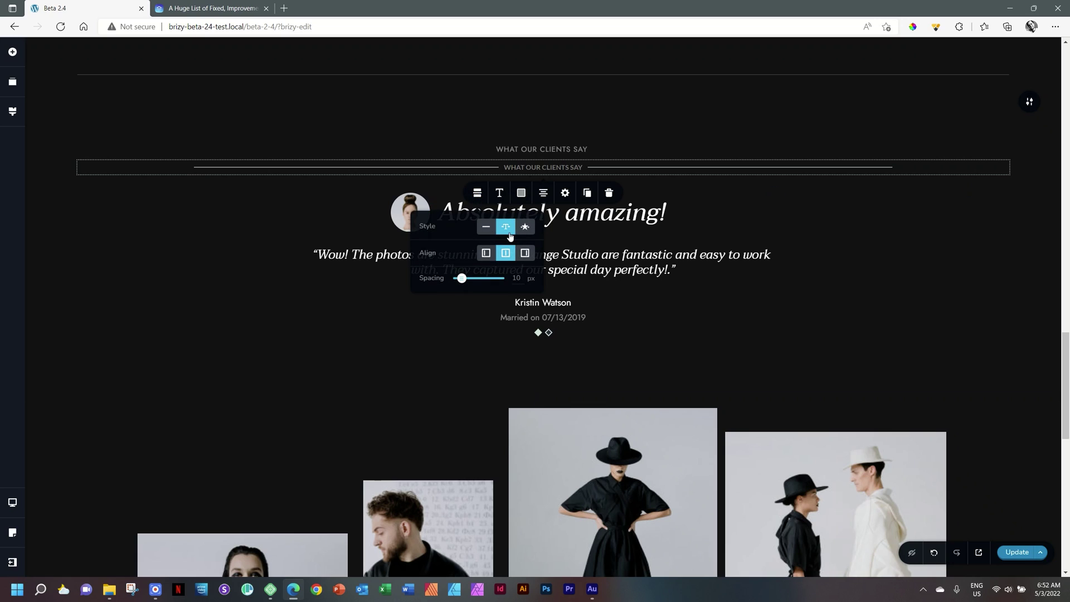
click(487, 255)
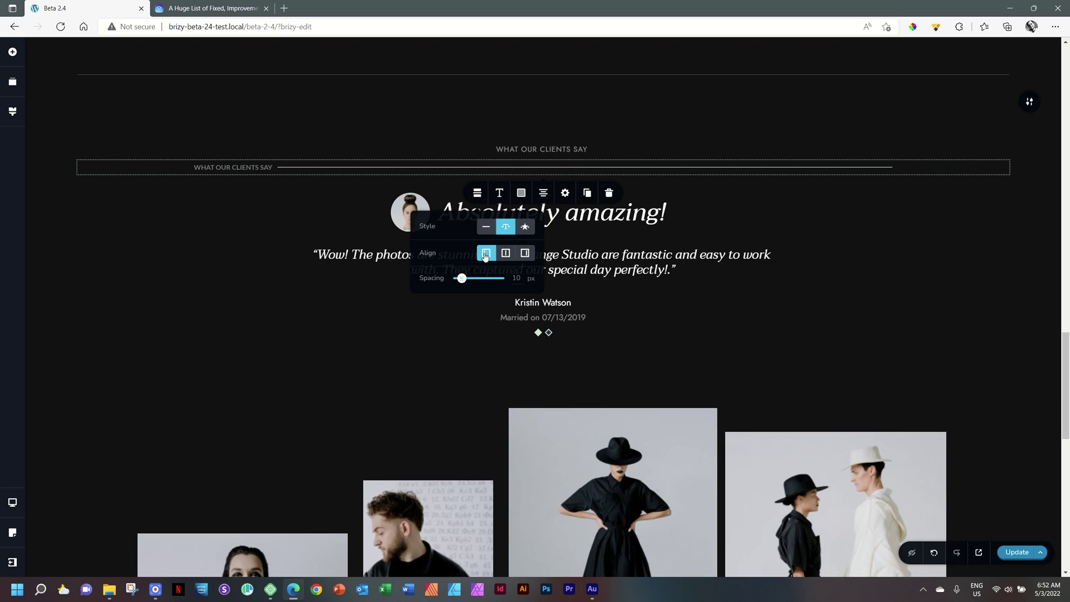
click(523, 255)
click(507, 254)
Switch the line above the "Absolutely amazing!" heading to the icon style with the star icon
click(524, 227)
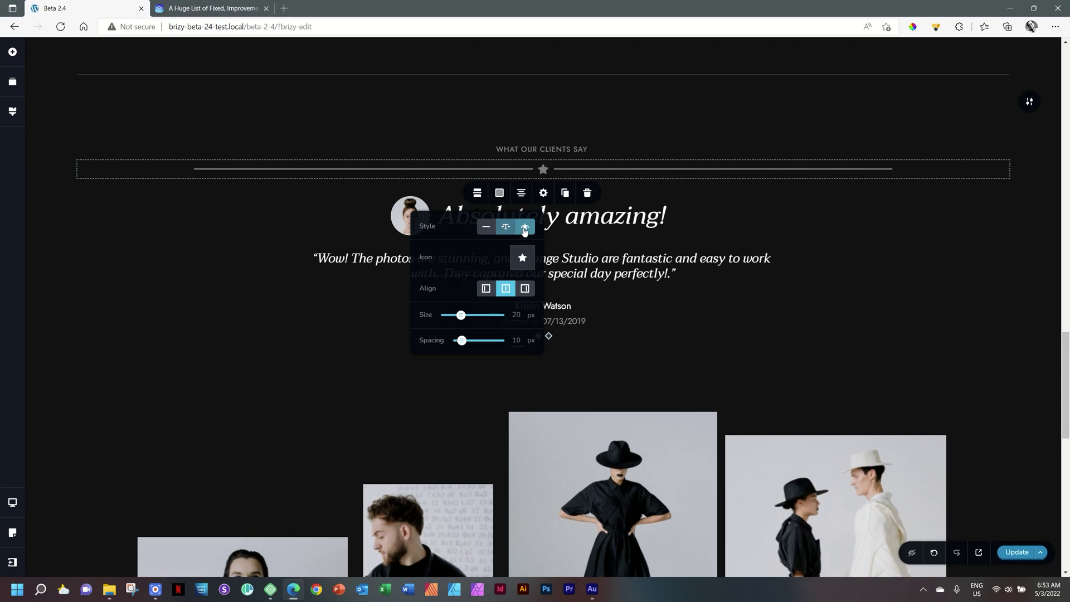
click(833, 259)
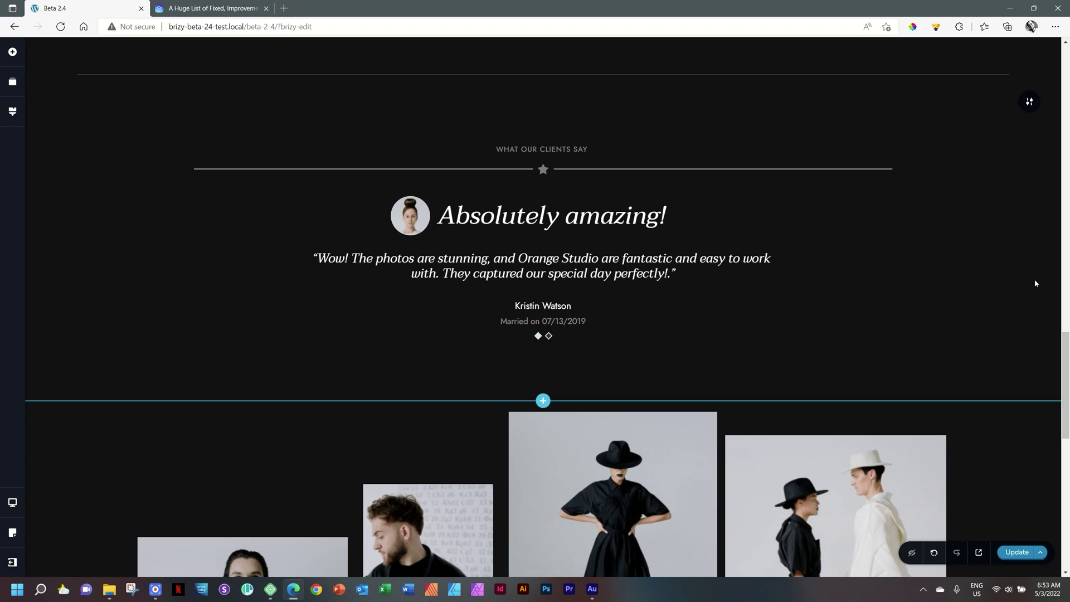
Try a custom height of 300 px on the Step 01 column below the quote, and return its height to Auto
scroll(1034, 283, down, 15)
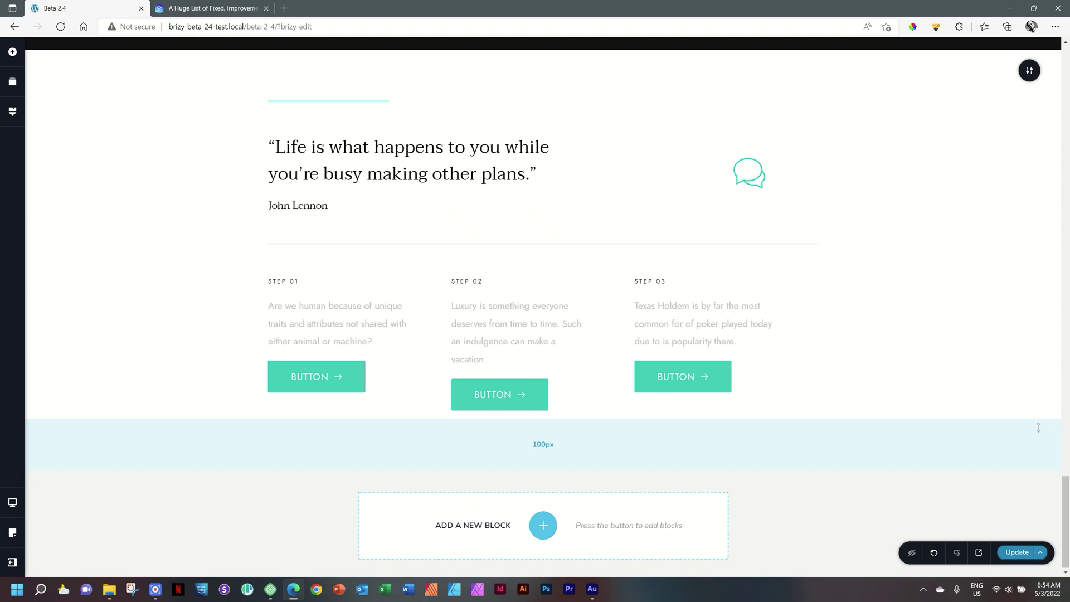
click(451, 272)
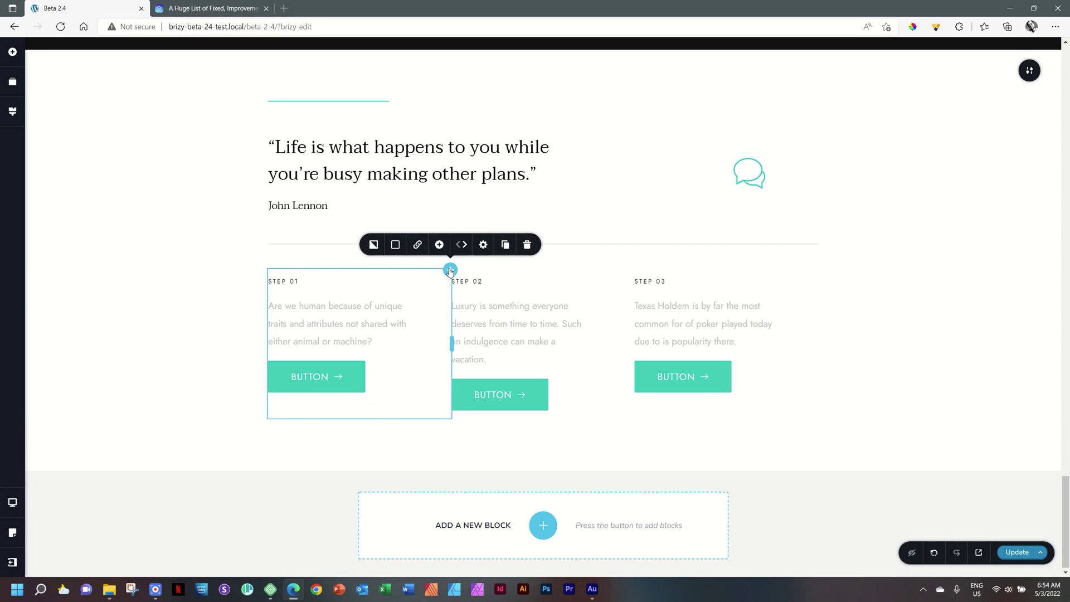
click(482, 244)
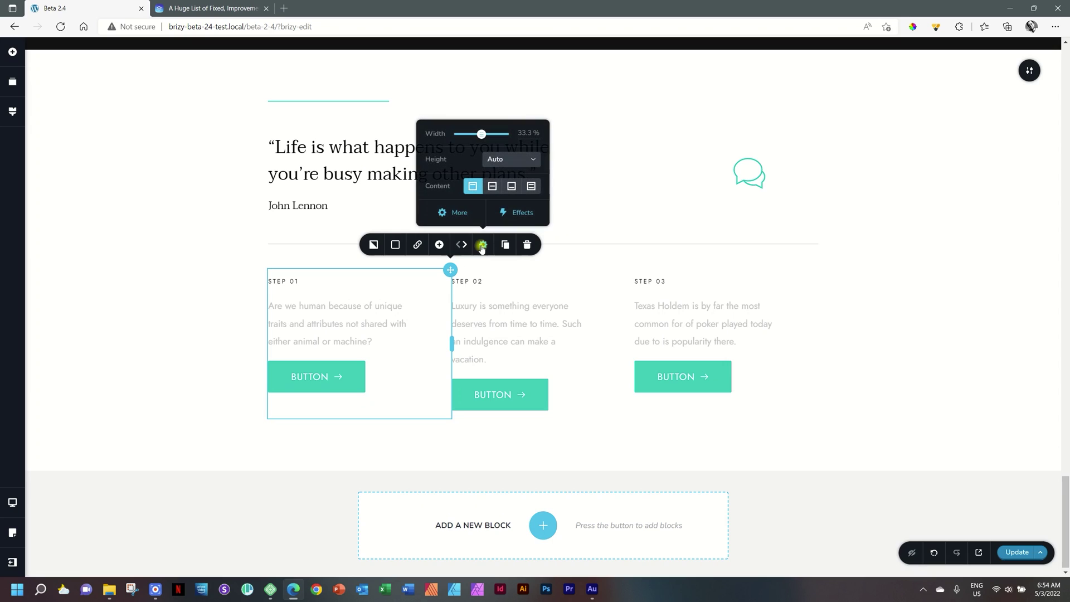
click(504, 161)
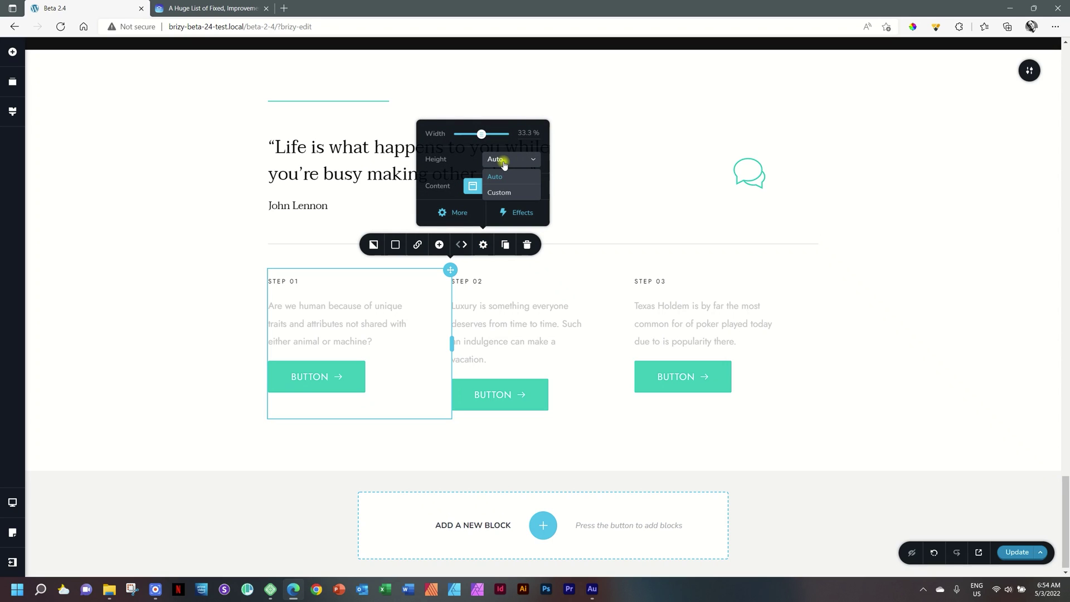
click(503, 193)
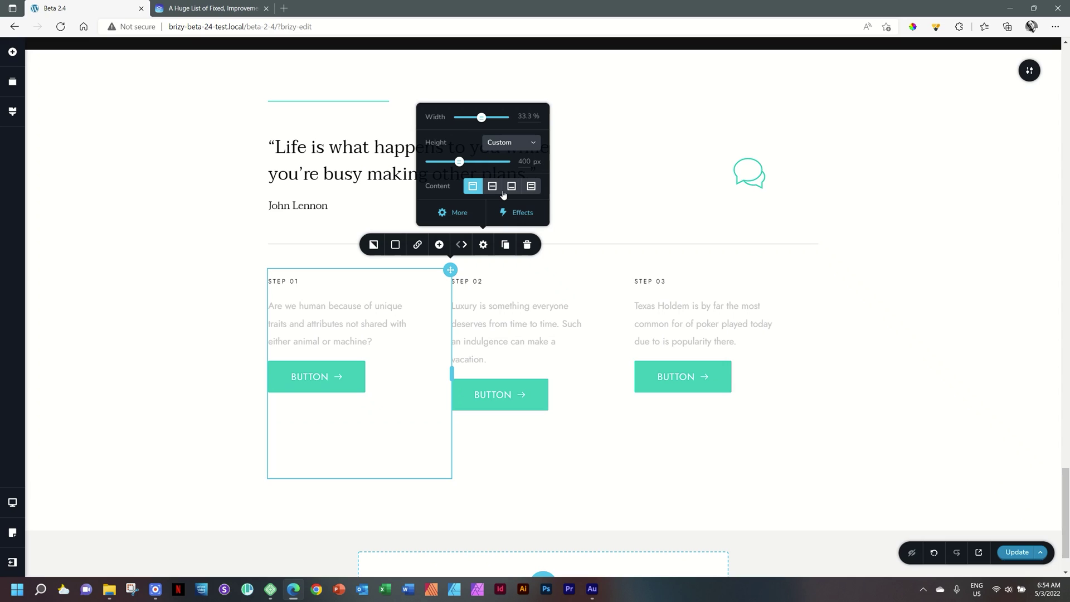
click(525, 162)
double_click(525, 161)
text(3)
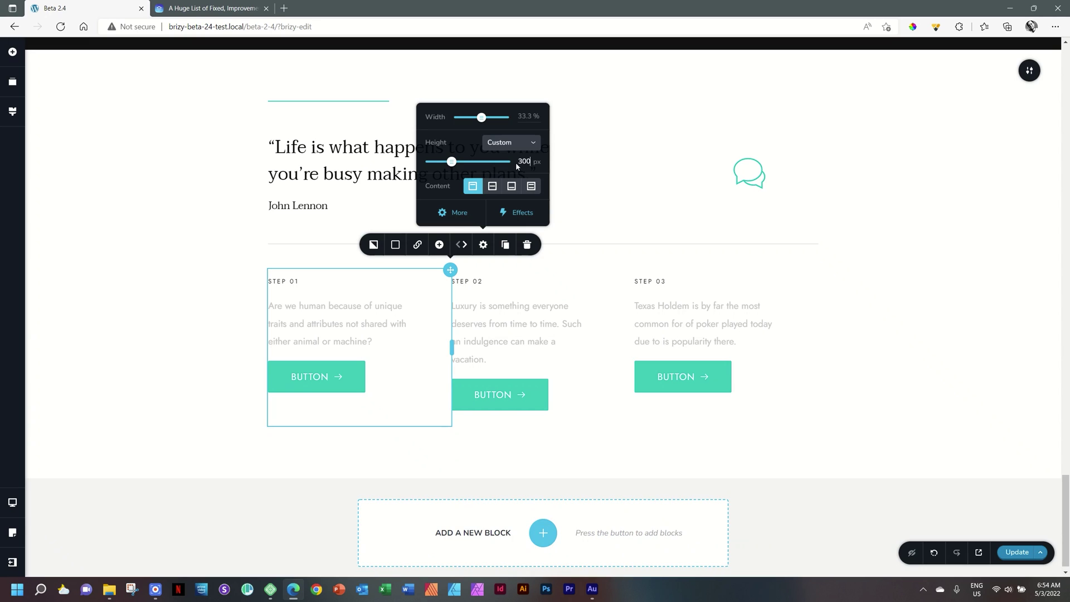
click(516, 143)
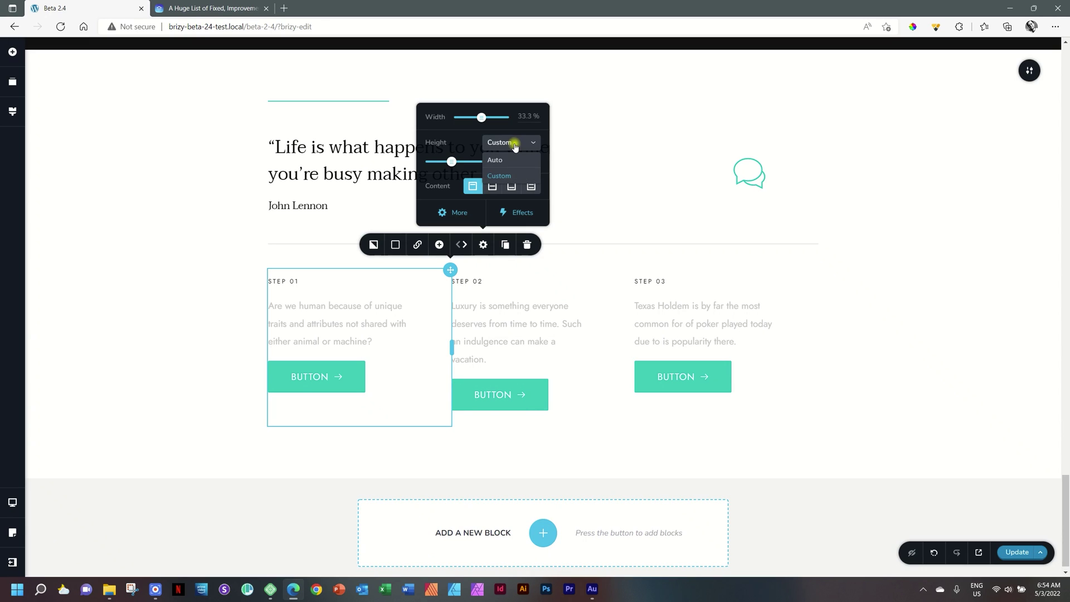
click(496, 160)
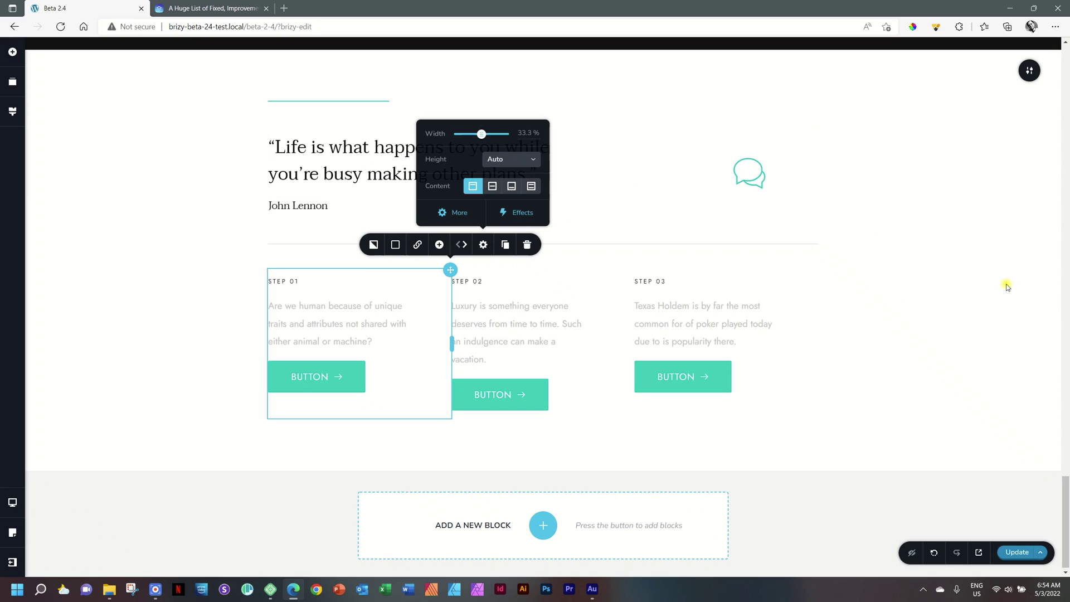
click(841, 302)
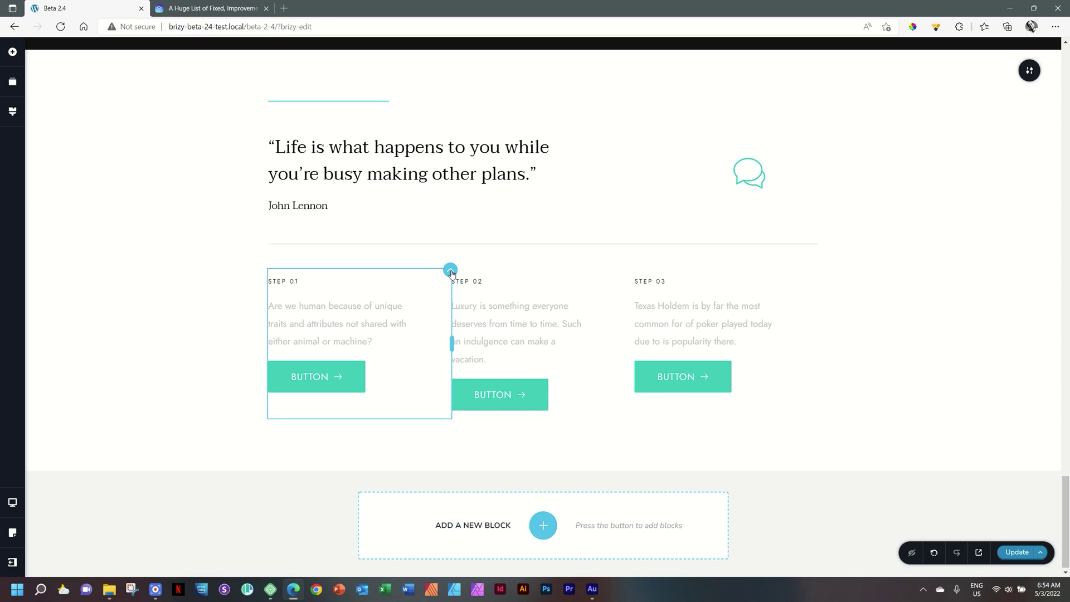
Set the Step 01 column's content alignment to the option that spreads its elements over the full column height
click(451, 271)
click(483, 244)
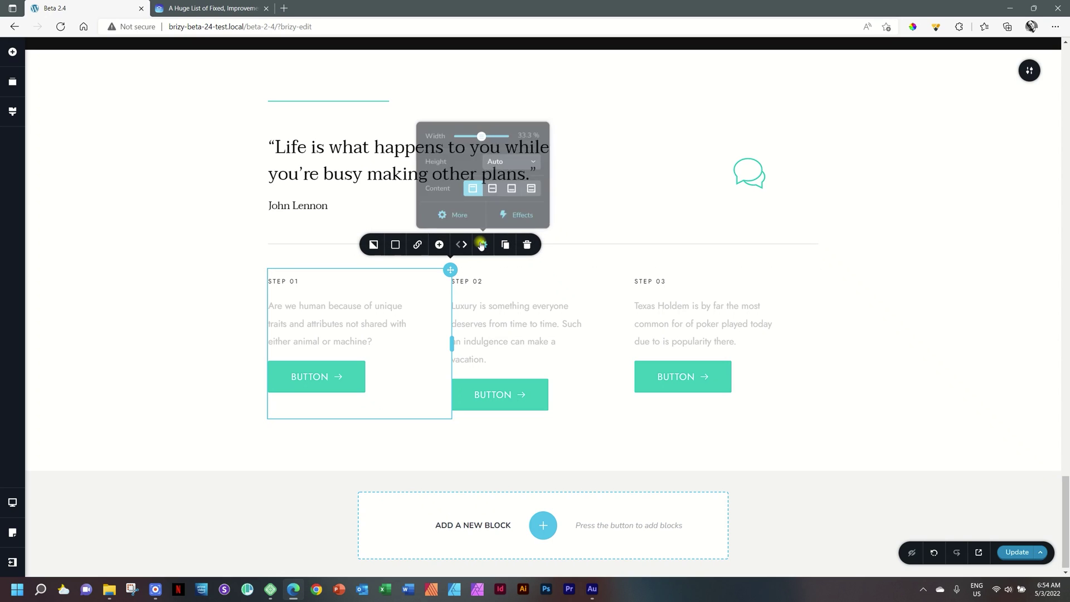
click(532, 188)
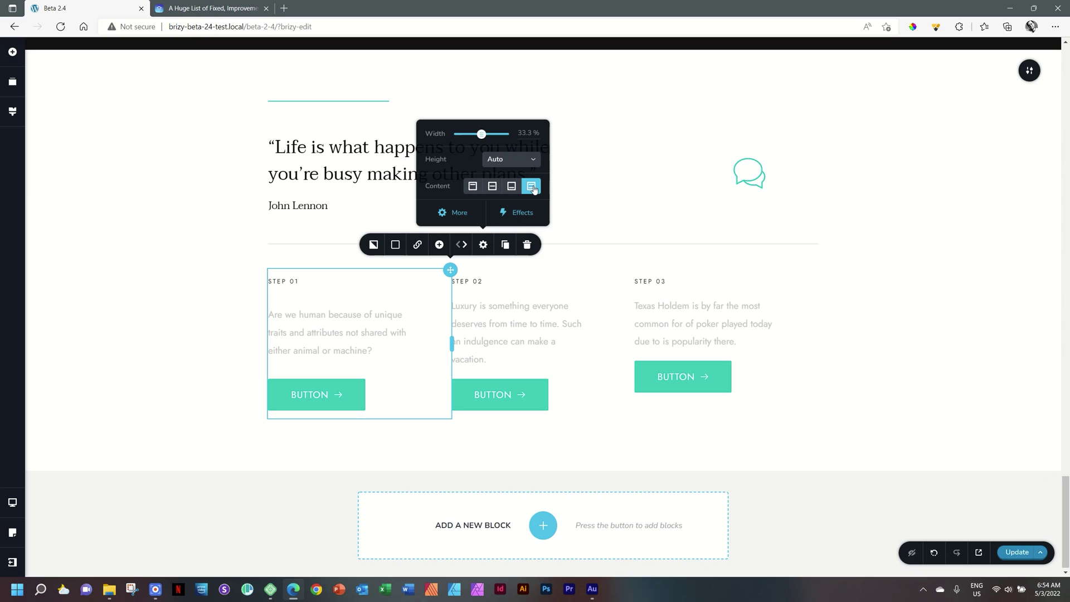
Spread the Step 03 column's content over the full column height with its content alignment option
click(718, 306)
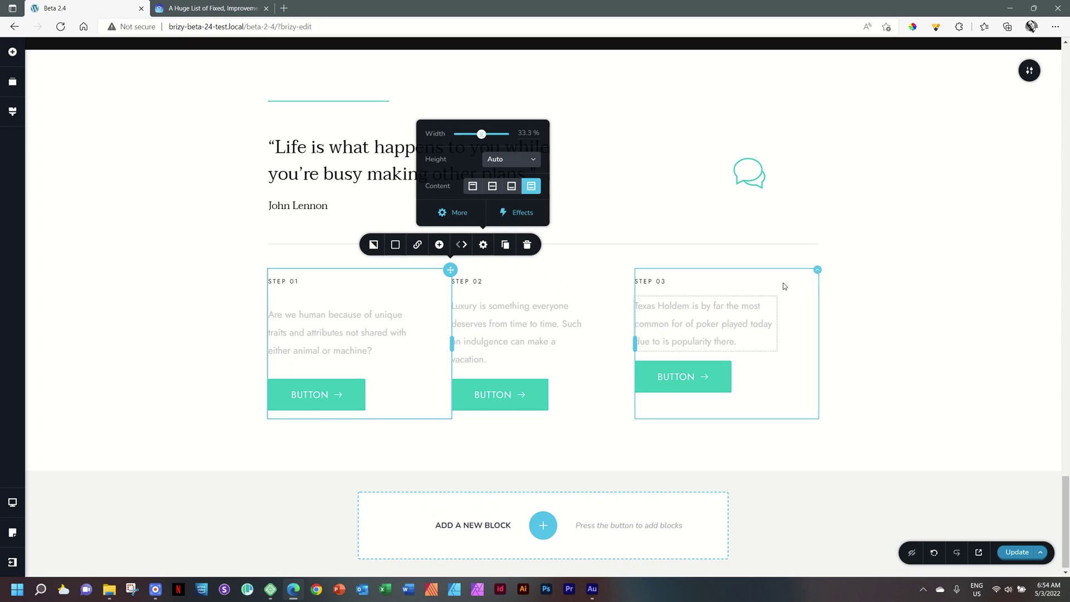
click(817, 269)
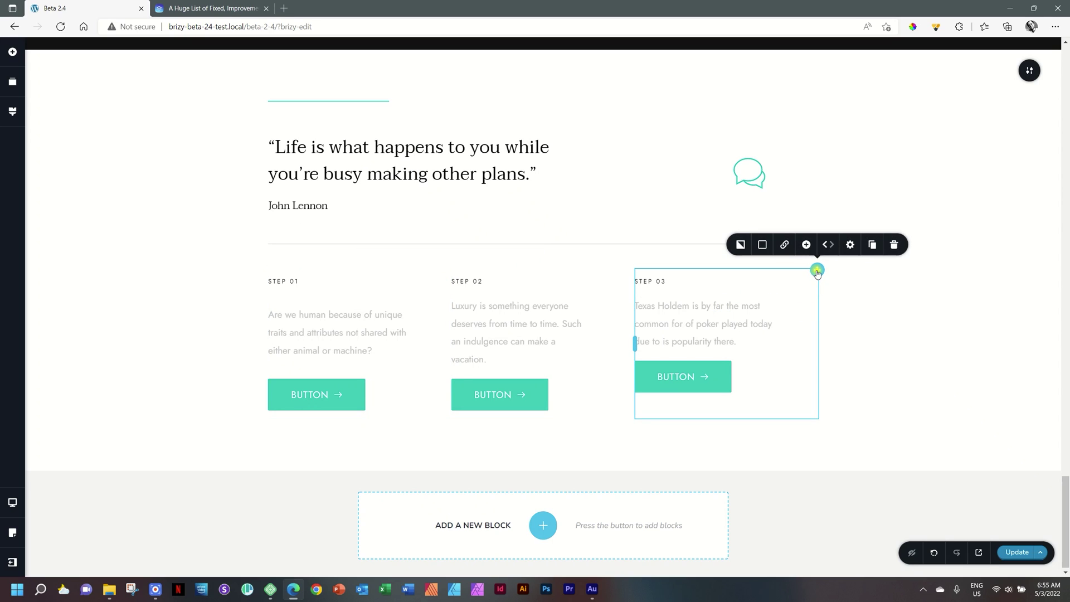
click(849, 246)
click(898, 185)
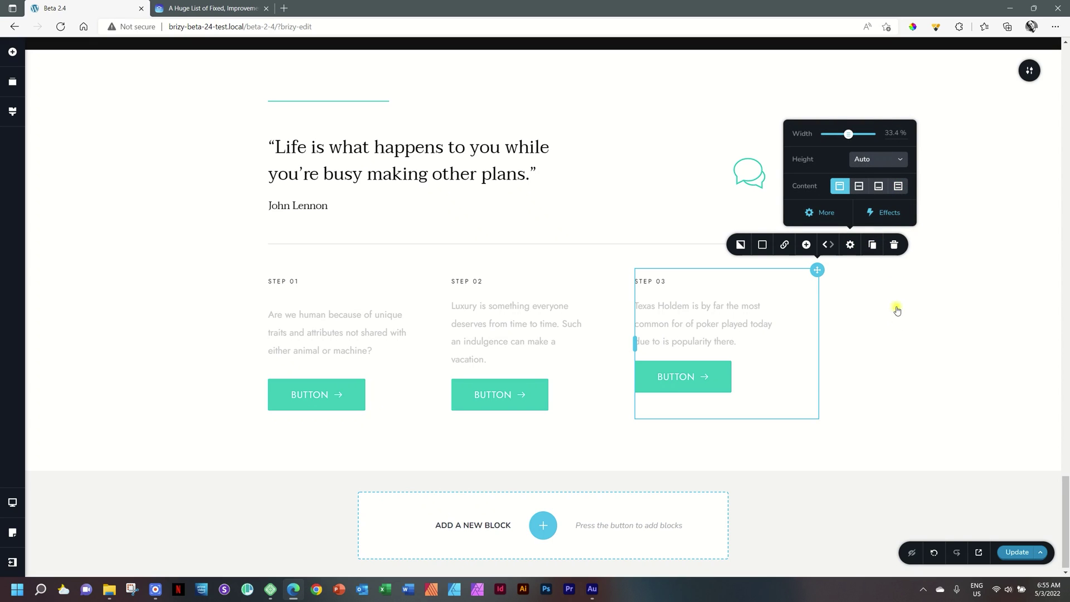
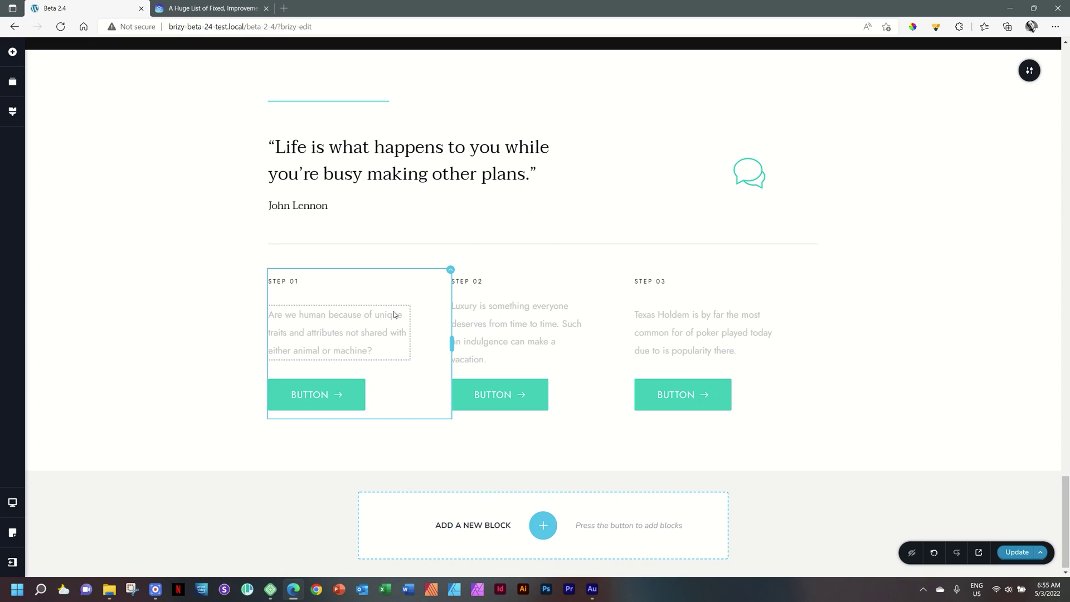
Align the content of the Step 01 and Step 03 columns to the top of their columns
click(450, 271)
click(483, 244)
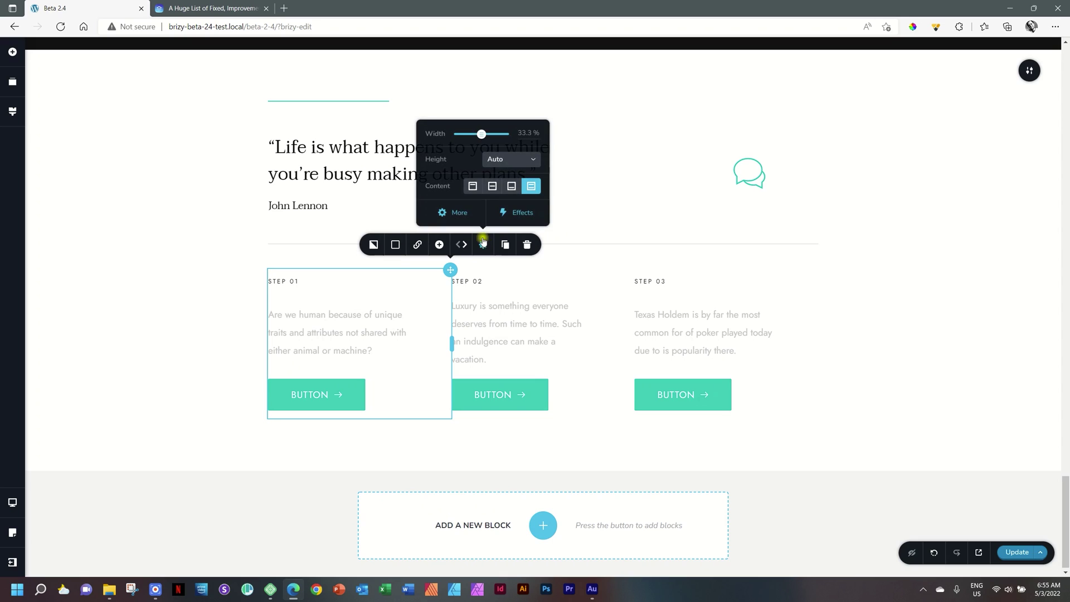
click(473, 185)
click(632, 270)
click(668, 245)
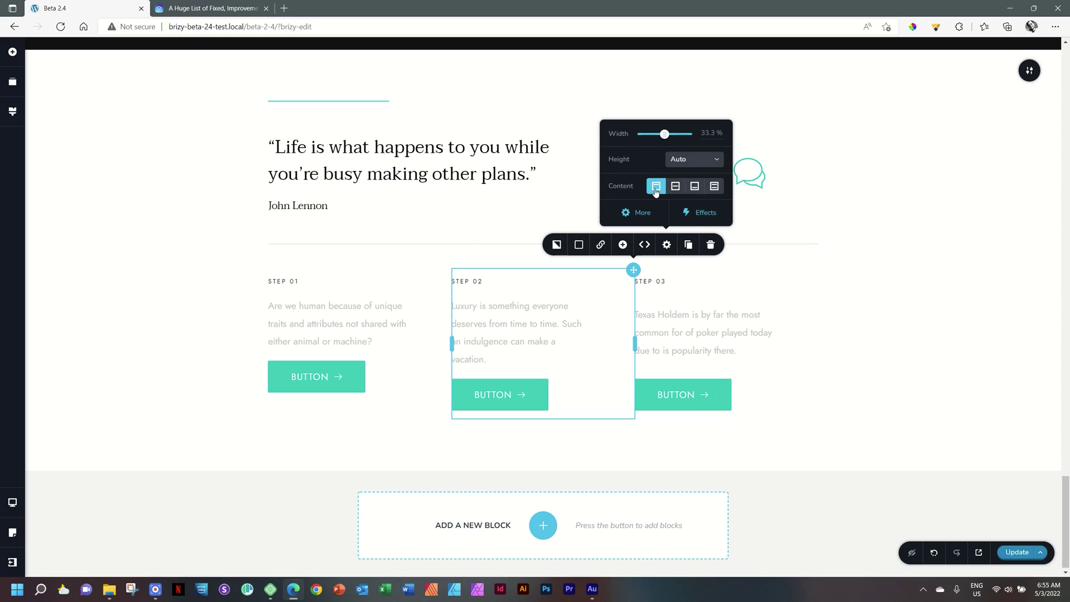
click(817, 271)
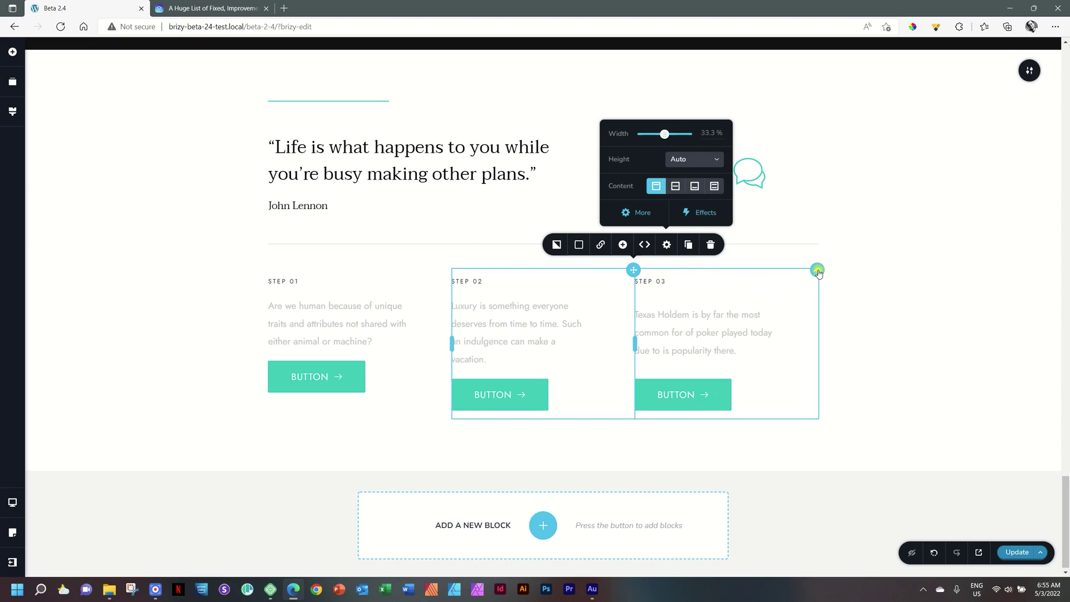
click(850, 244)
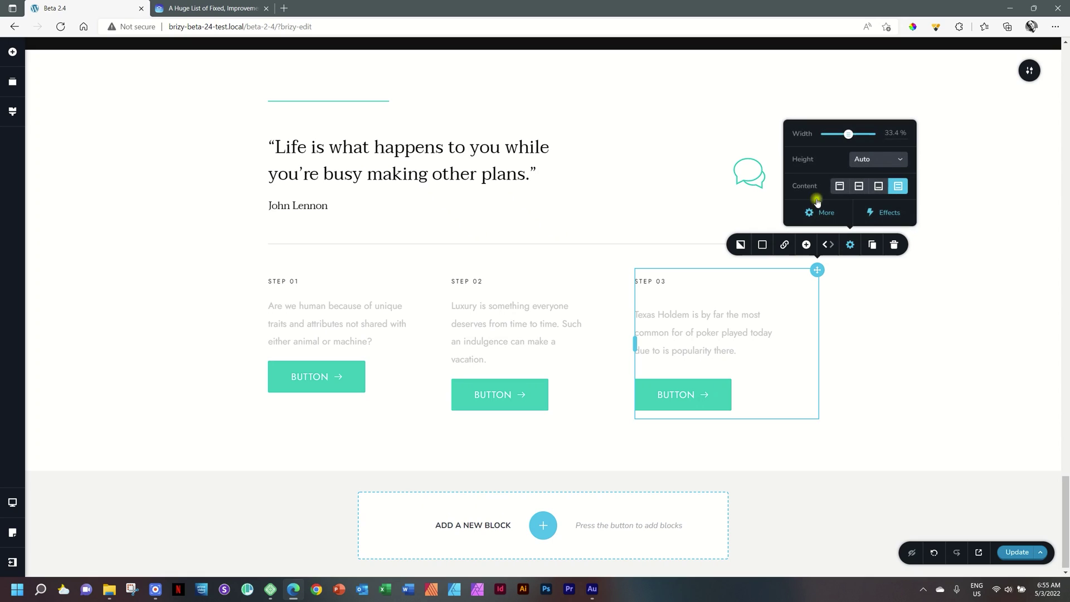
click(840, 186)
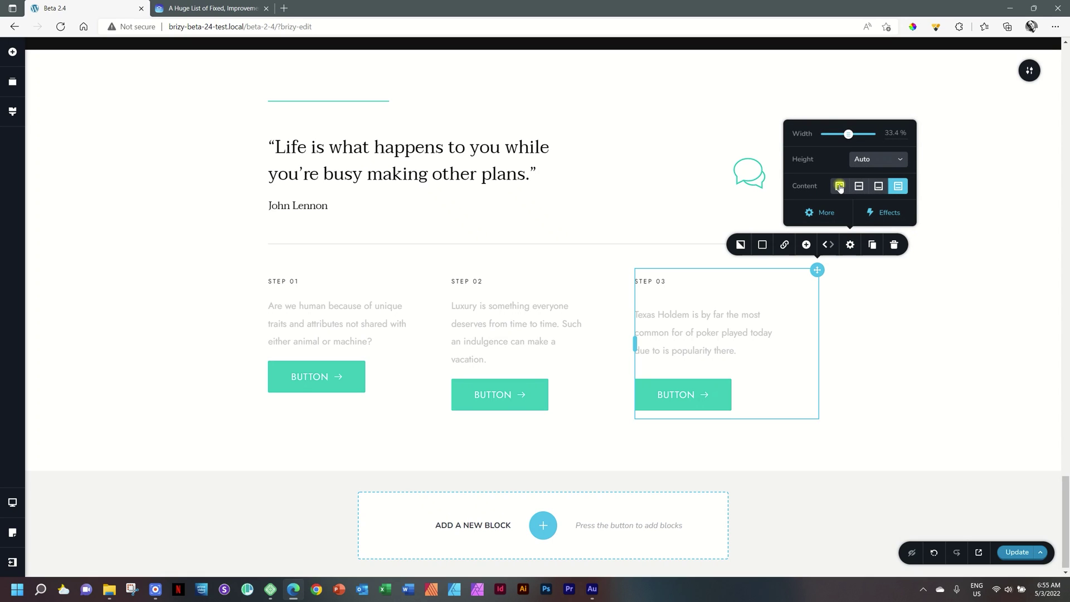
click(904, 339)
Insert a nested Column element above the Step 01 button and delete one of its two empty columns
click(12, 52)
scroll(75, 333, down, 6)
drag(98, 244, 394, 384)
right_click(394, 385)
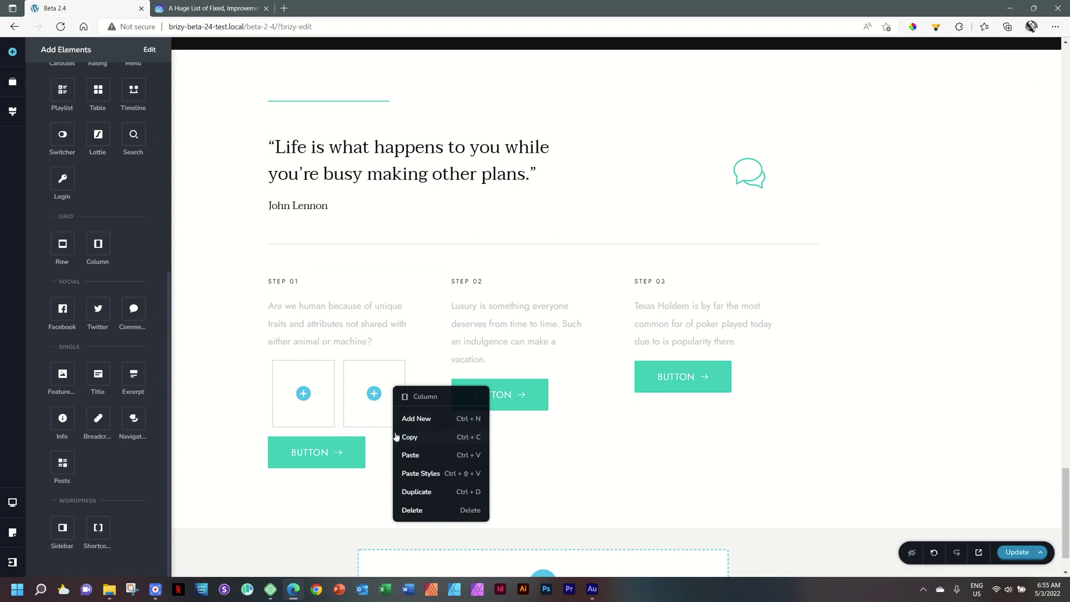
key(Delete)
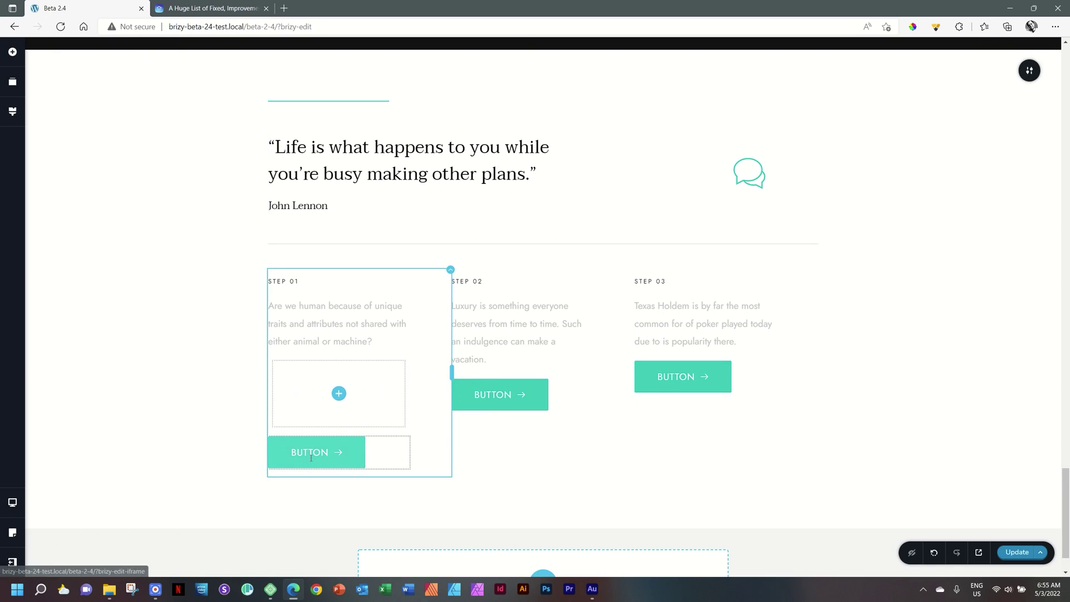
Move the STEP 01 heading and its paragraph into the nested column, with the heading above the paragraph
scroll(281, 316, up, 1)
drag(279, 312, 314, 383)
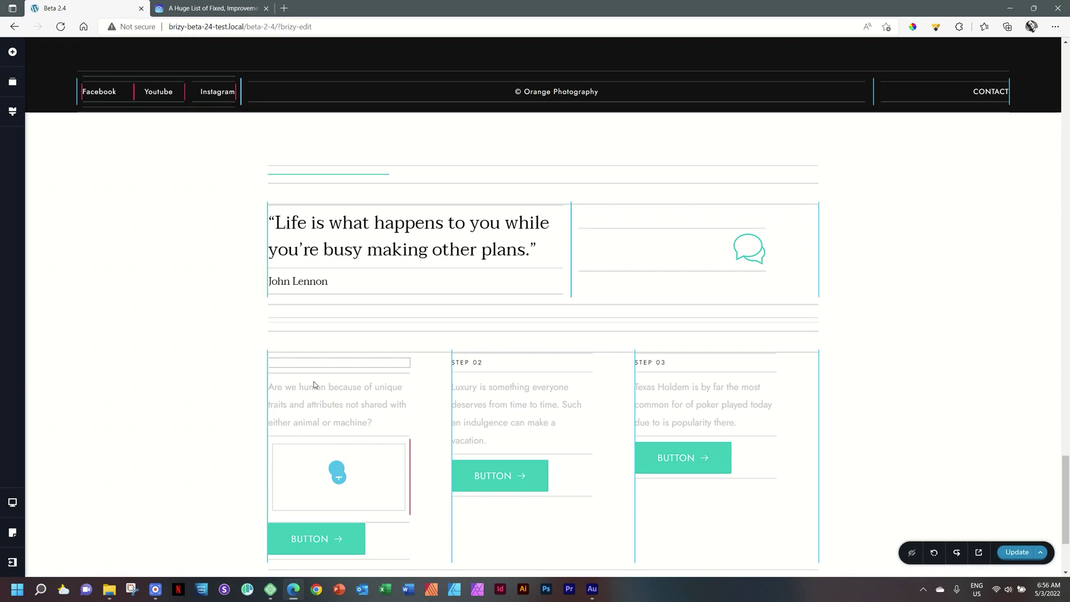
drag(315, 391, 310, 469)
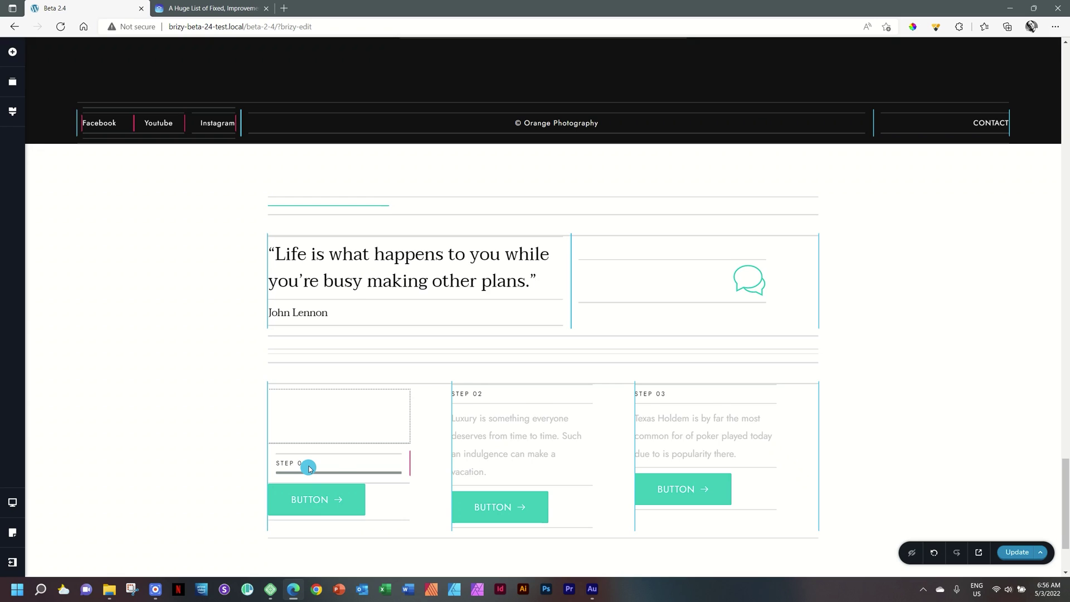
drag(310, 469, 311, 468)
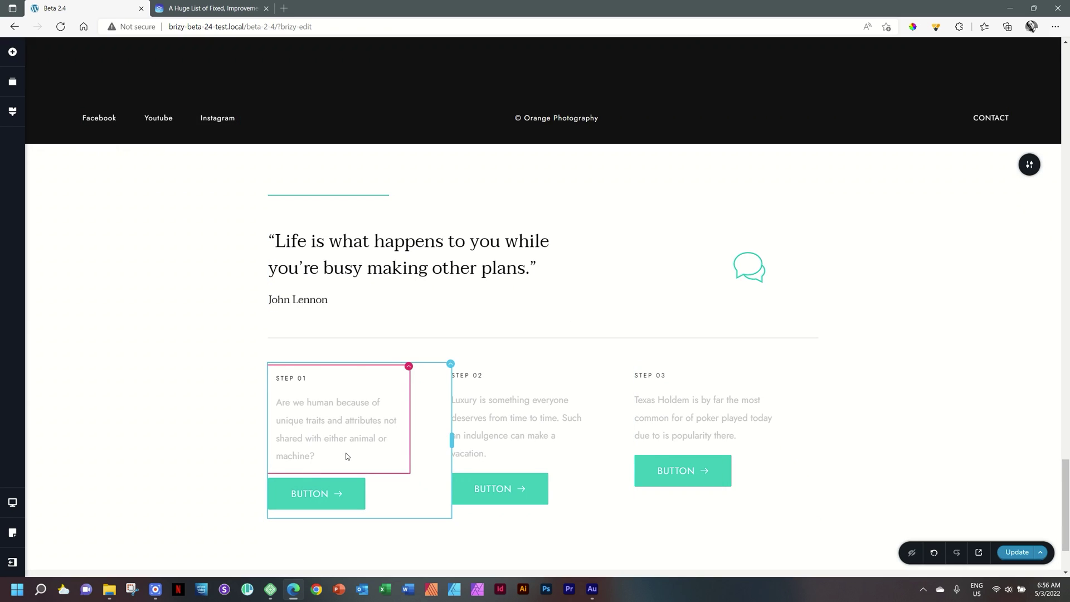
Give the nested Step 01 column a custom height, trying 300 px and settling on 250 px
click(409, 369)
click(430, 341)
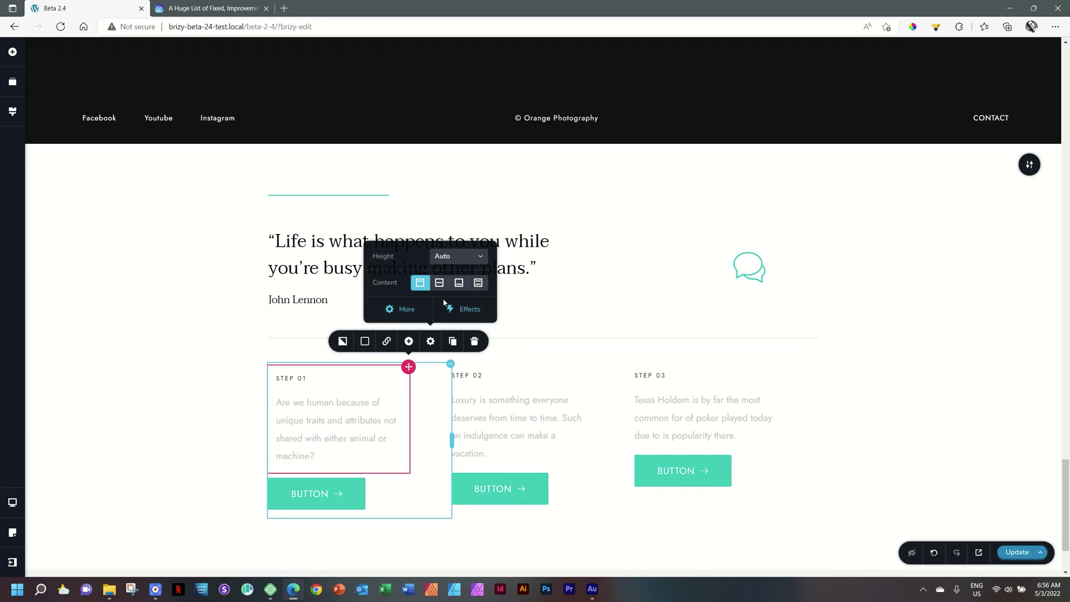
click(451, 257)
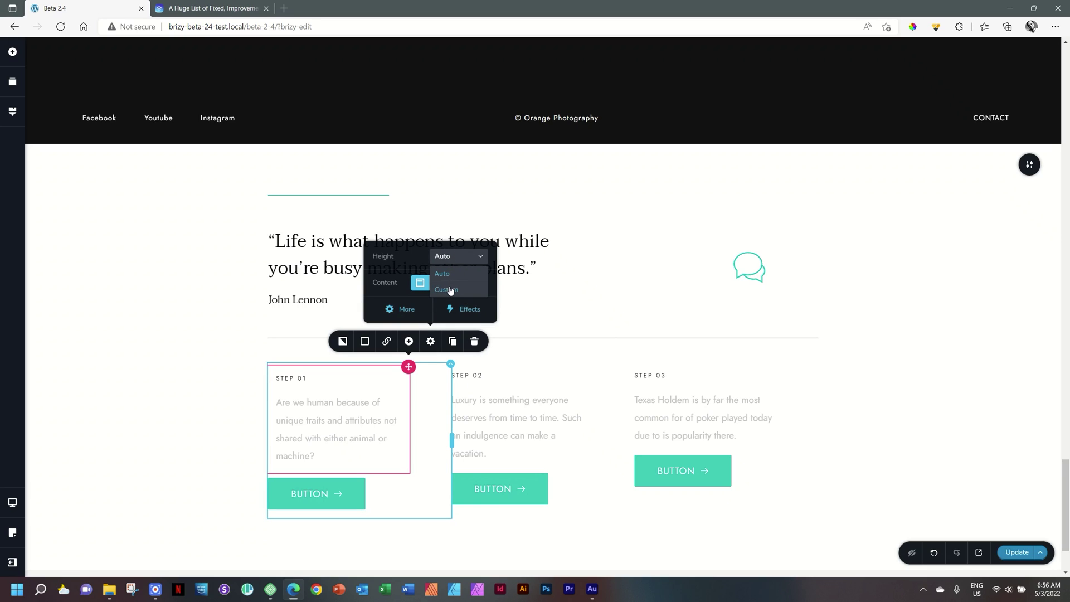
click(450, 291)
double_click(471, 257)
text(300)
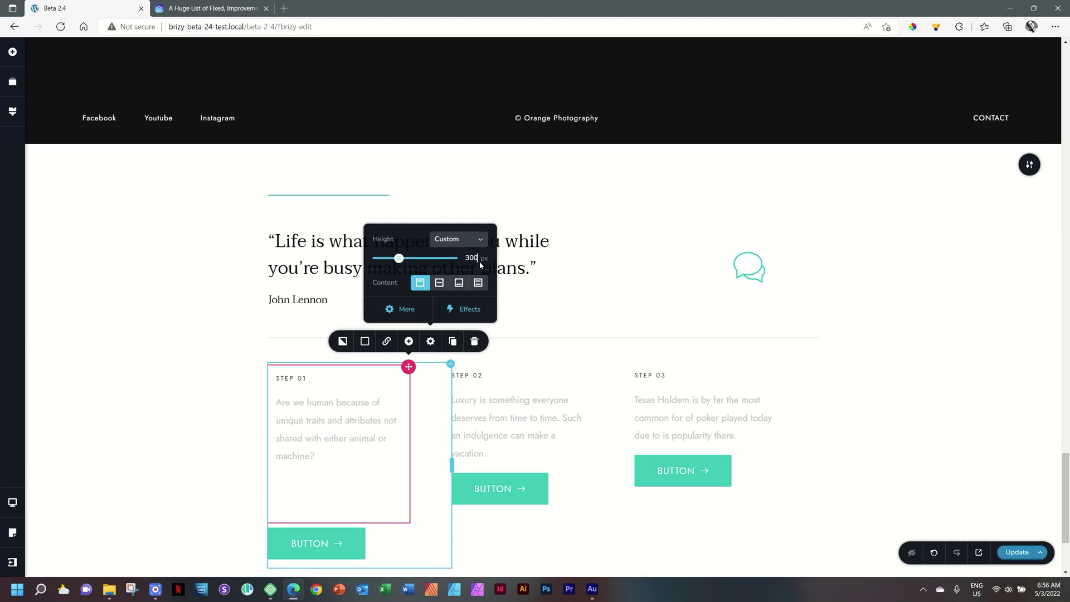
double_click(467, 258)
text(250)
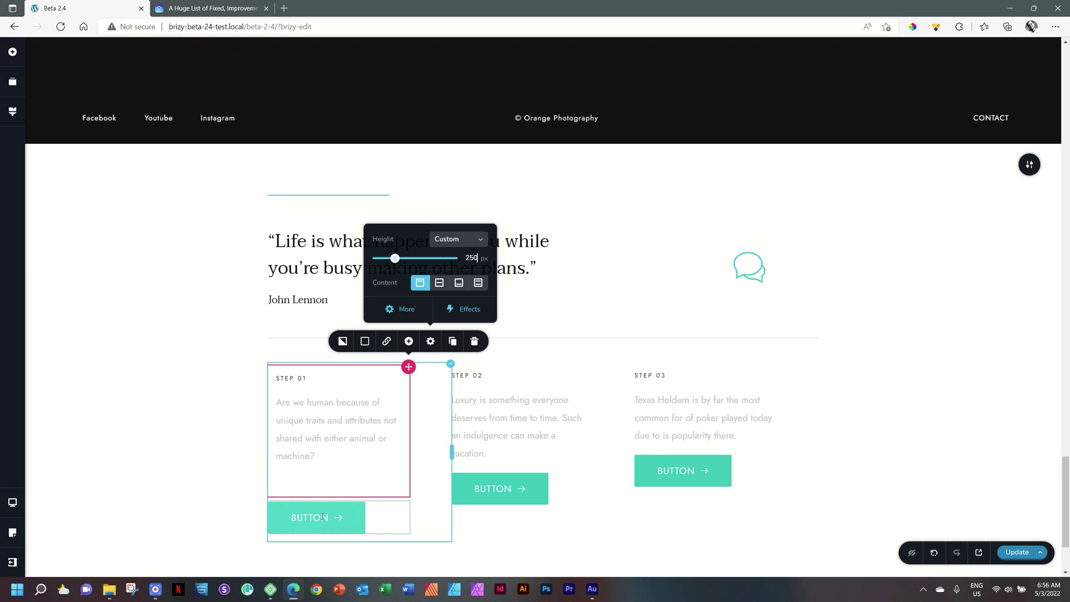
Duplicate the whole Step 01 column and delete the original Step 02 column
click(450, 364)
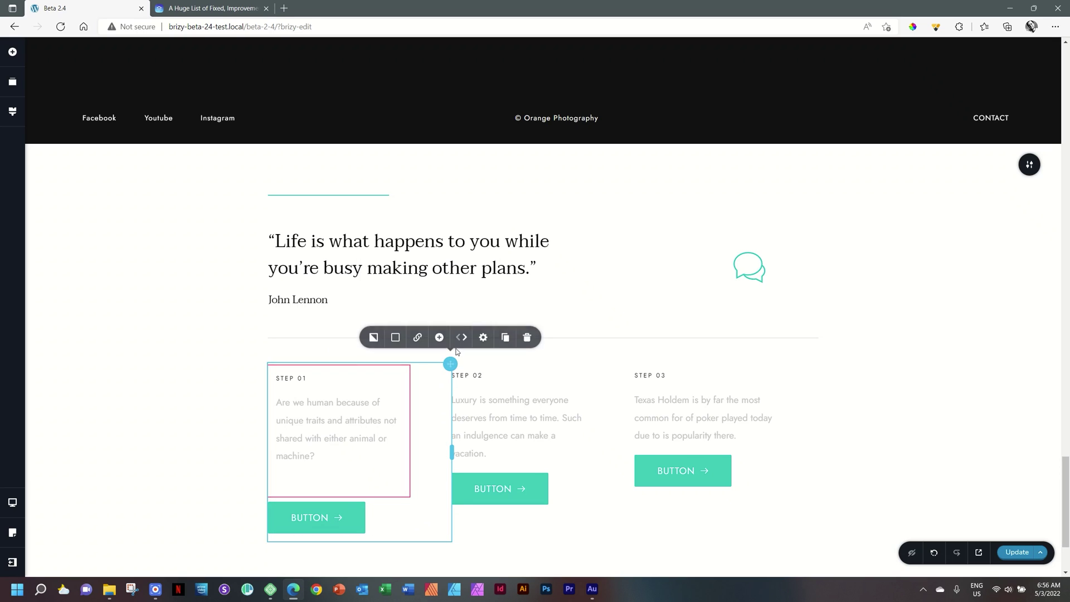
click(505, 336)
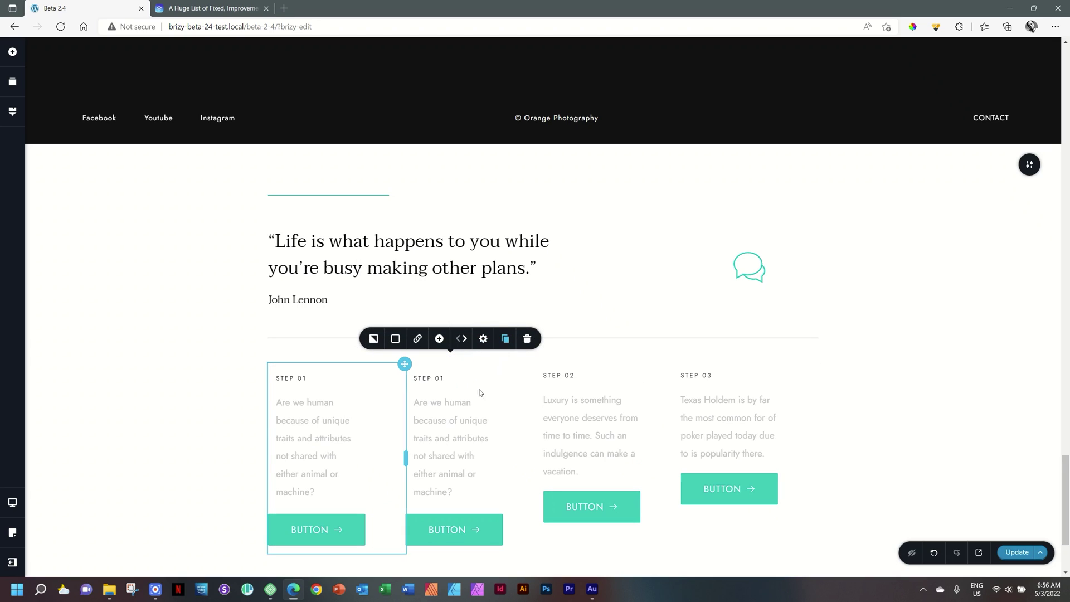
double_click(467, 439)
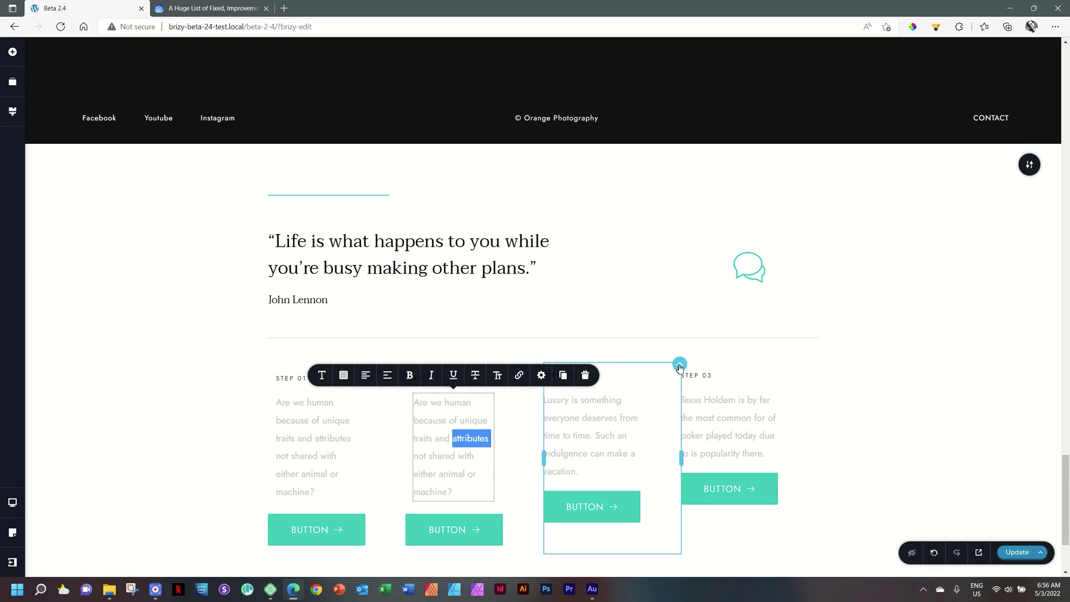
click(680, 365)
click(756, 339)
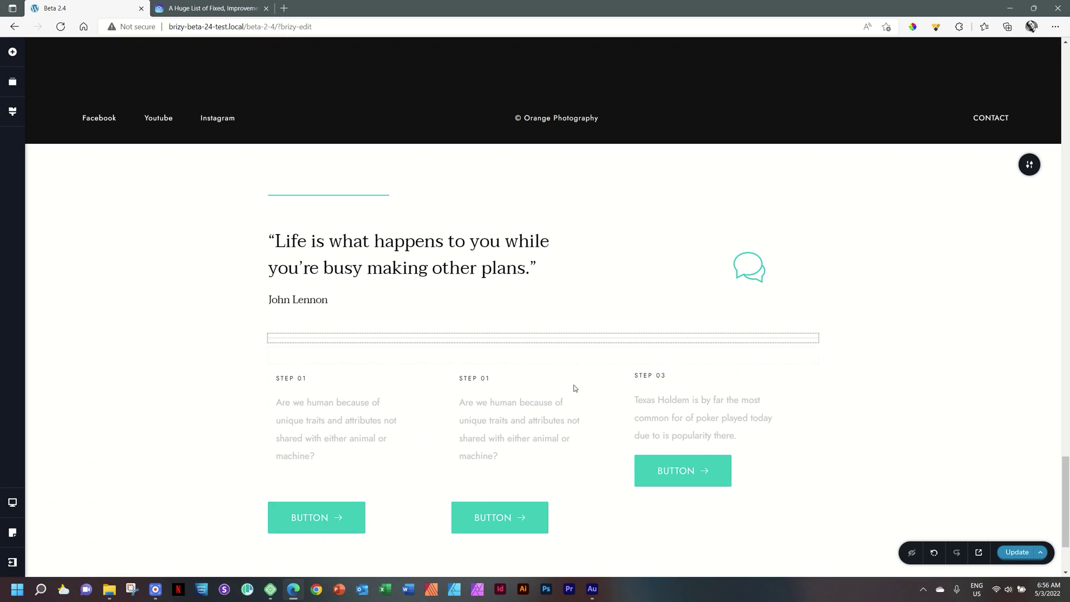
Change the duplicated column's heading number to 2 and cut its paragraph short after "unique traits"
click(490, 385)
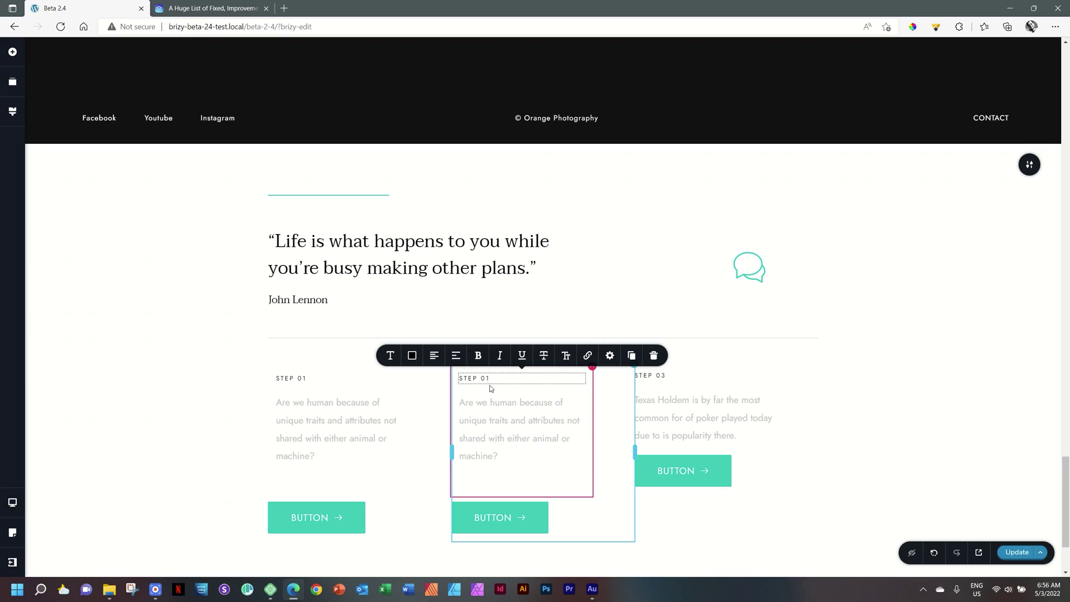
text(2)
click(509, 427)
drag(511, 420, 495, 453)
key(BackSpace)
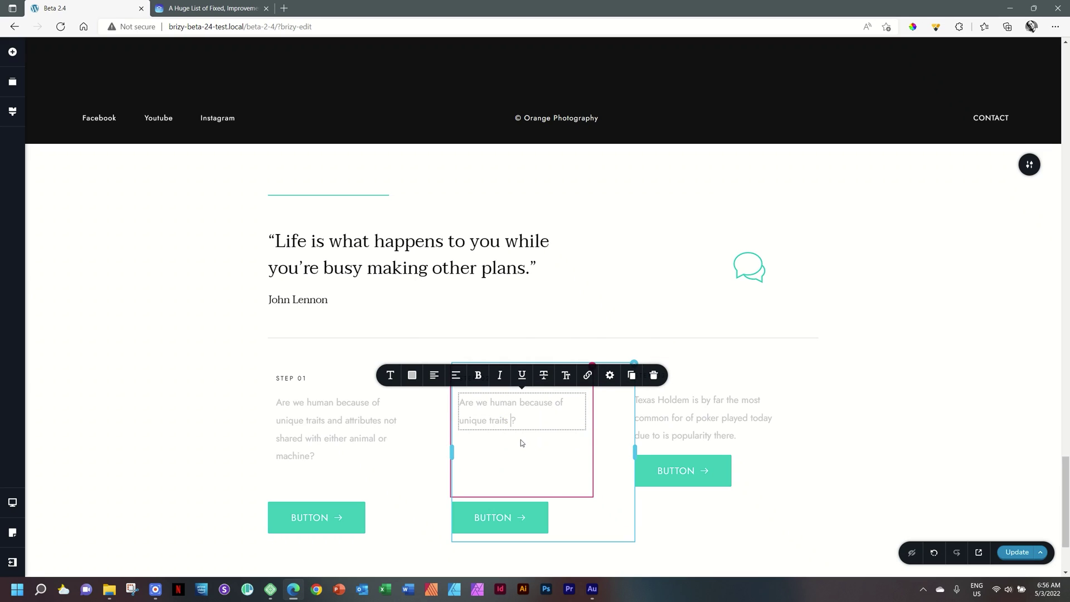
key(BackSpace)
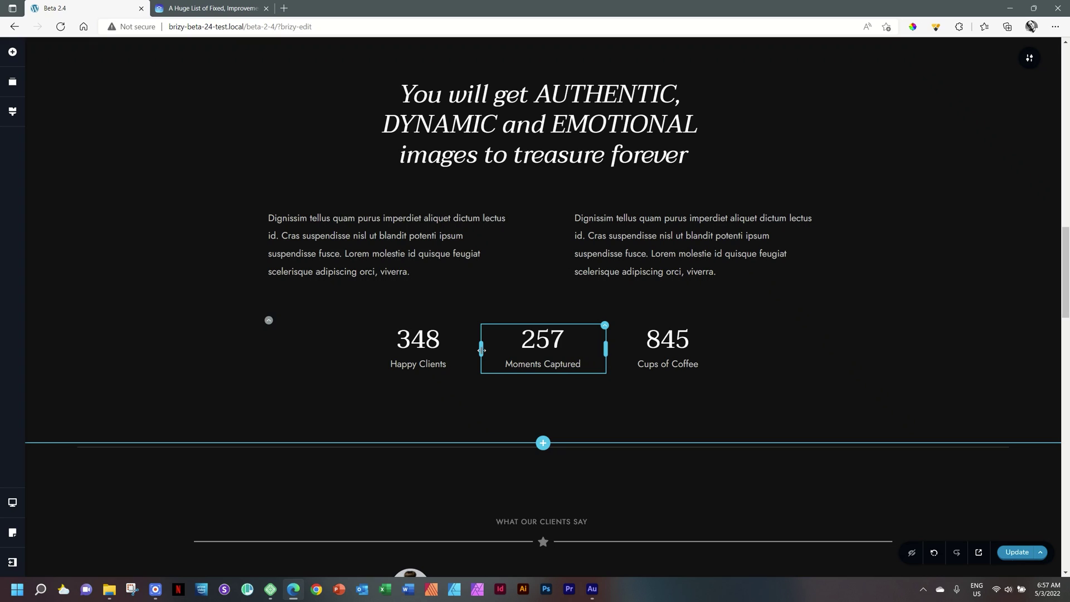
Set the width of the "Happy Clients" counter column to 25 %
mouse_move(482, 350)
mouse_down()
mouse_move(510, 351)
mouse_move(481, 355)
mouse_up()
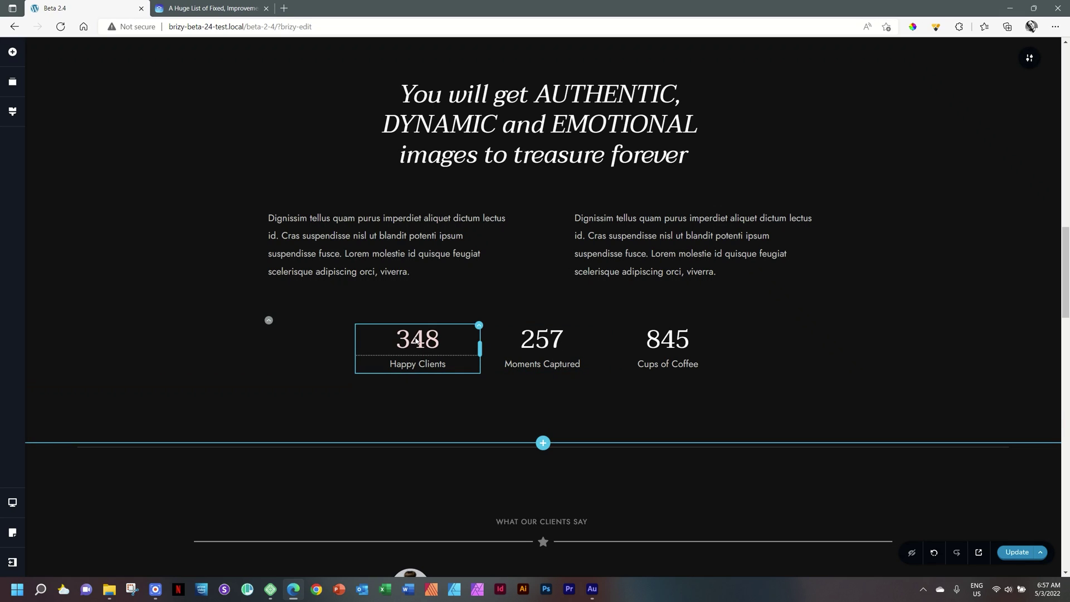
click(479, 326)
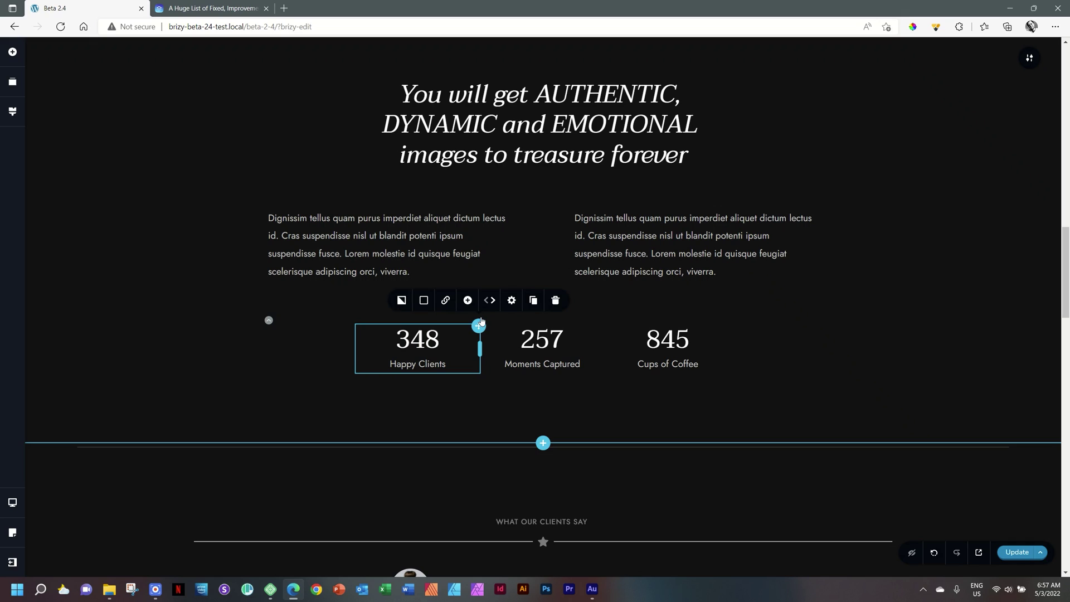
click(513, 301)
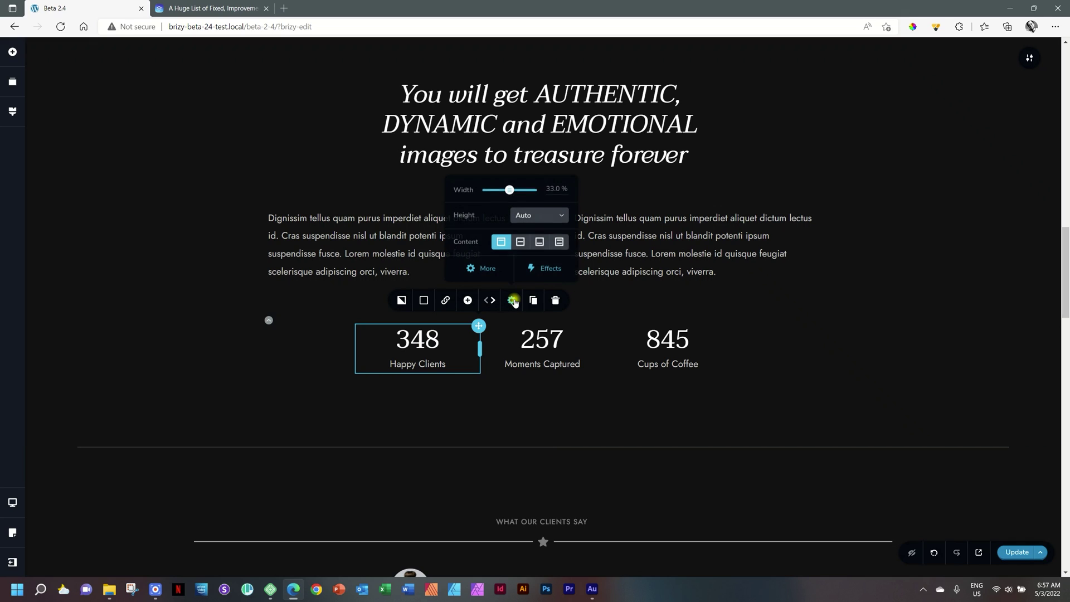
double_click(552, 190)
text(25)
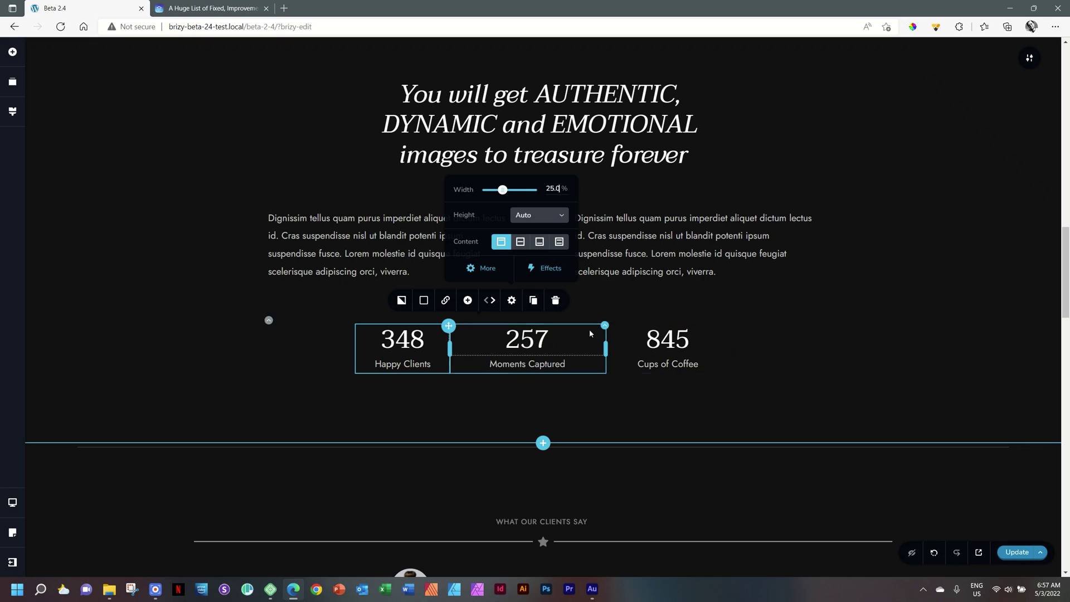
Set the "Moments Captured" column's width to 25 %, duplicate it, and open the "Cups of Coffee" column's settings
click(606, 327)
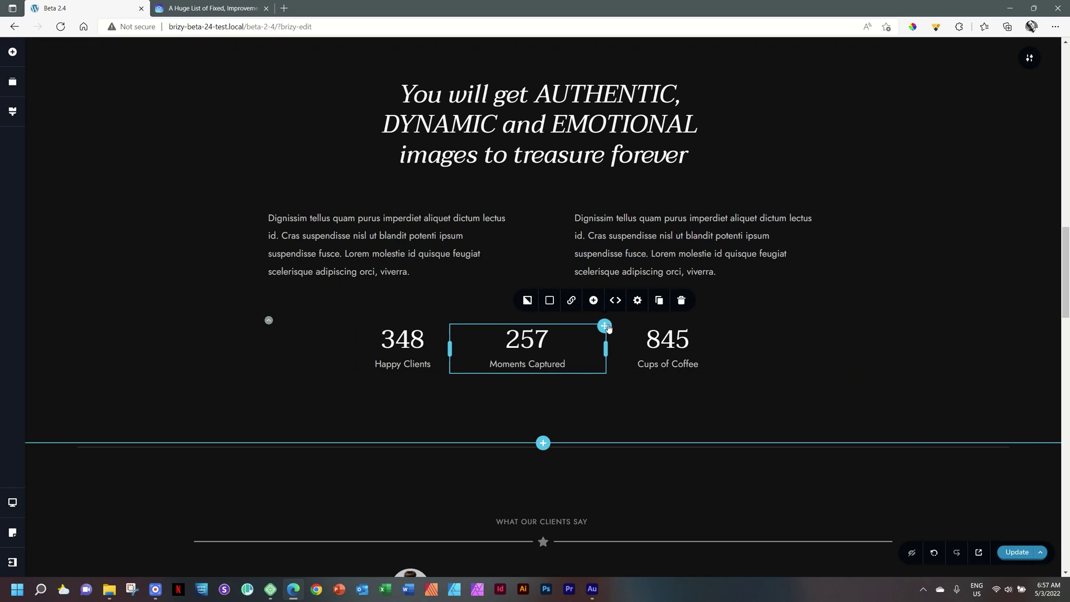
click(637, 300)
double_click(675, 188)
text(25)
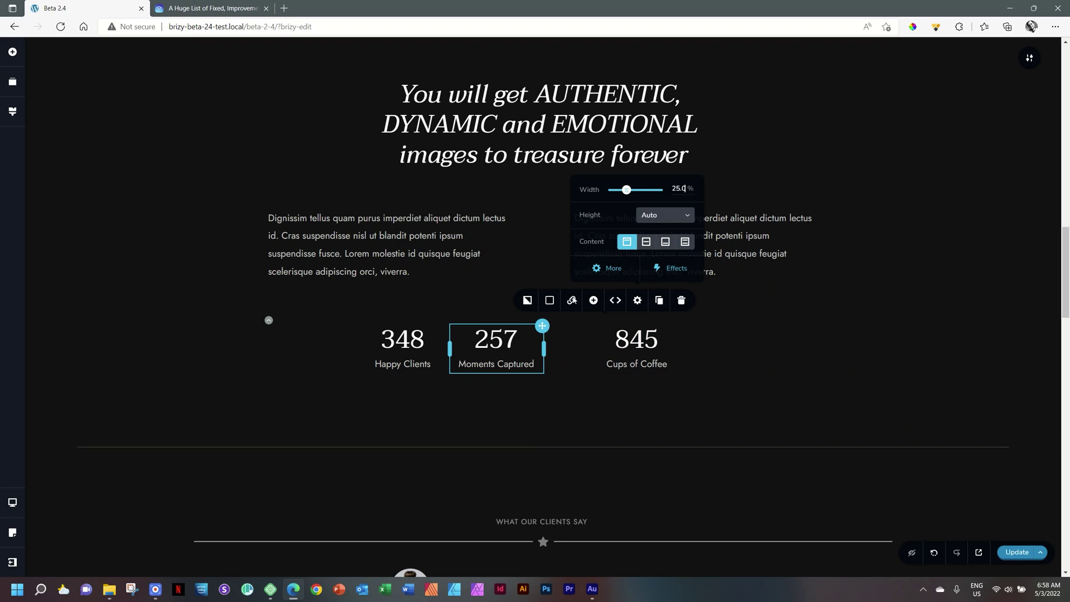
click(659, 301)
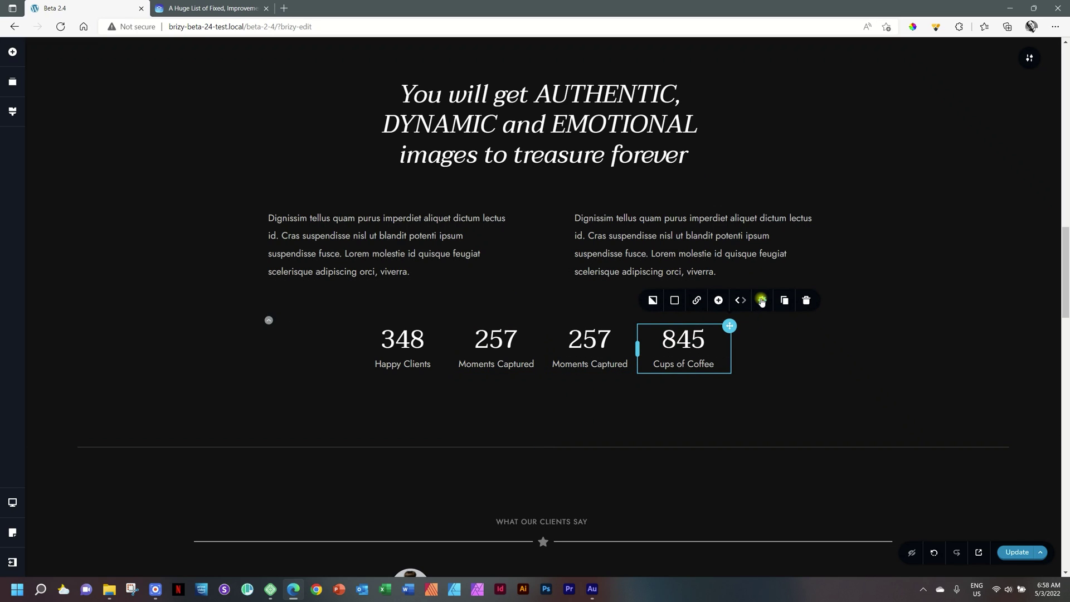
click(762, 300)
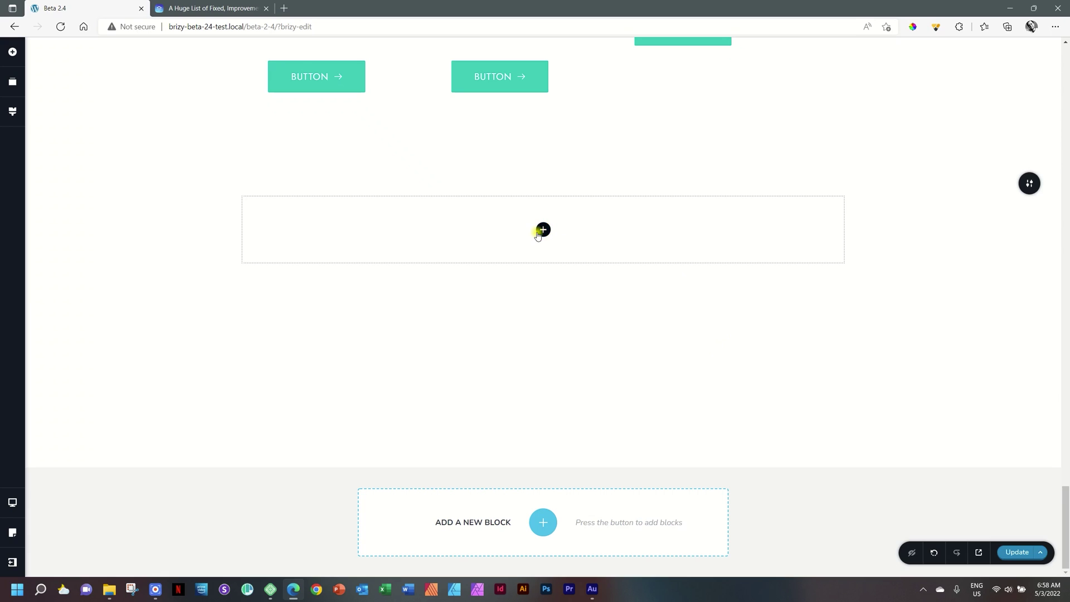
Add a Switcher element to the empty block at the end of the page
click(542, 231)
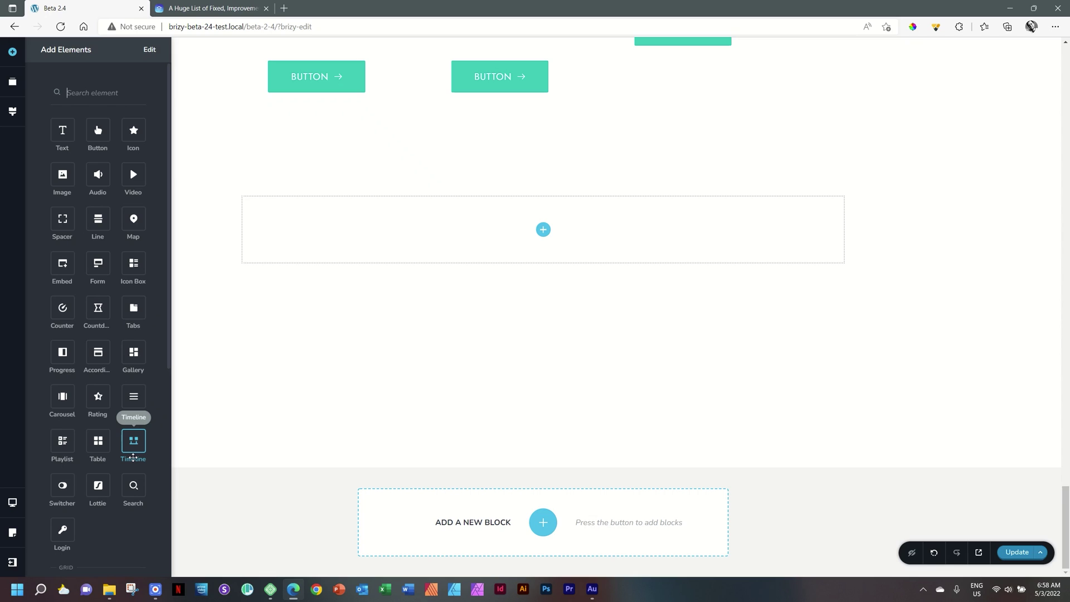
drag(63, 485, 540, 295)
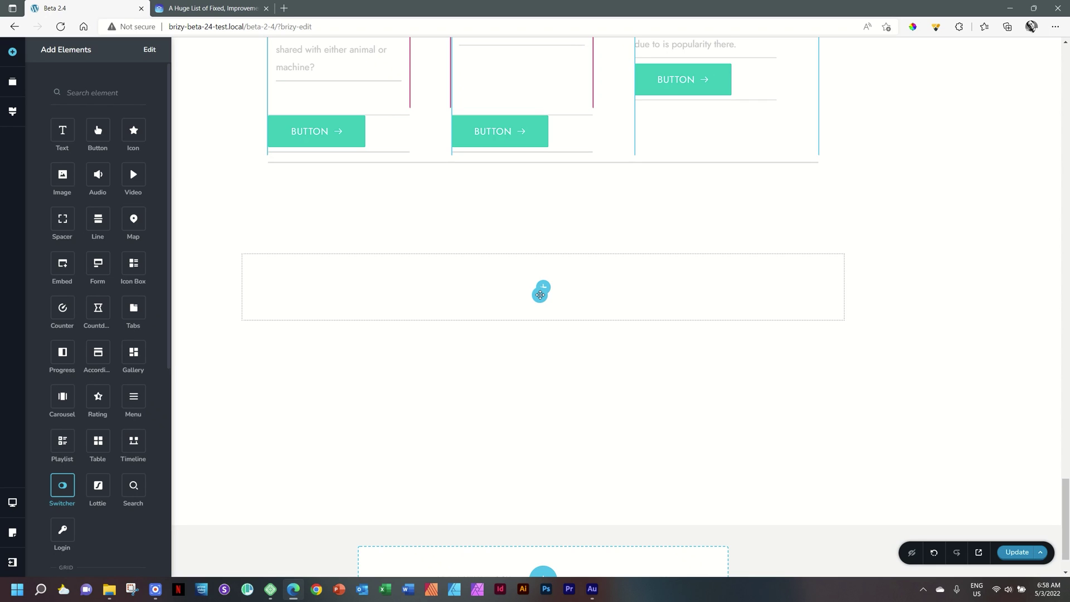
drag(540, 295, 540, 294)
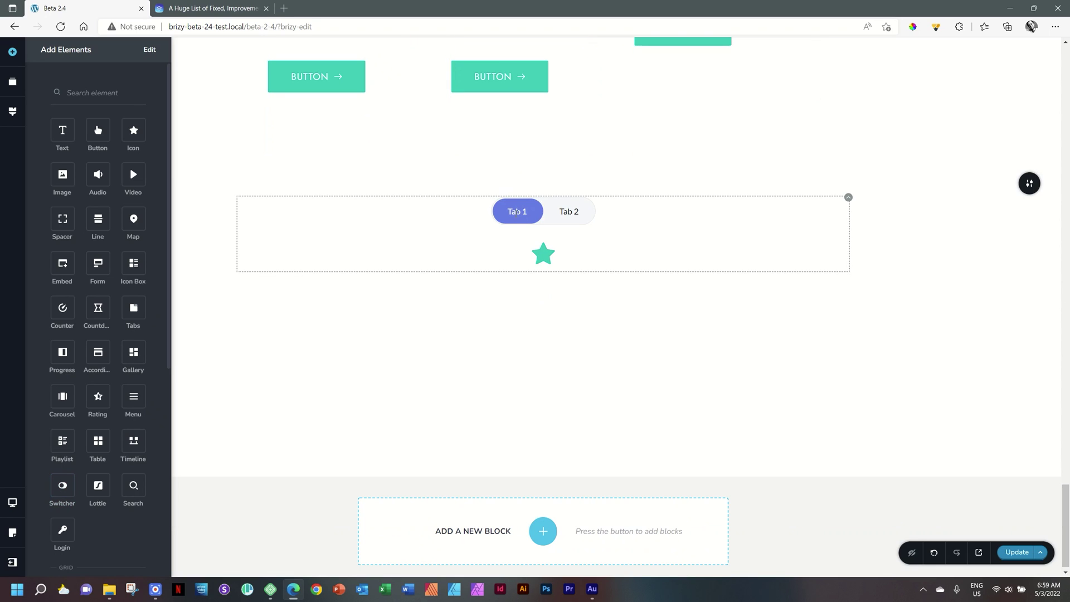
Choose an icon from the first row of the Outline icon library for the switcher's Tab 1
click(516, 212)
click(484, 235)
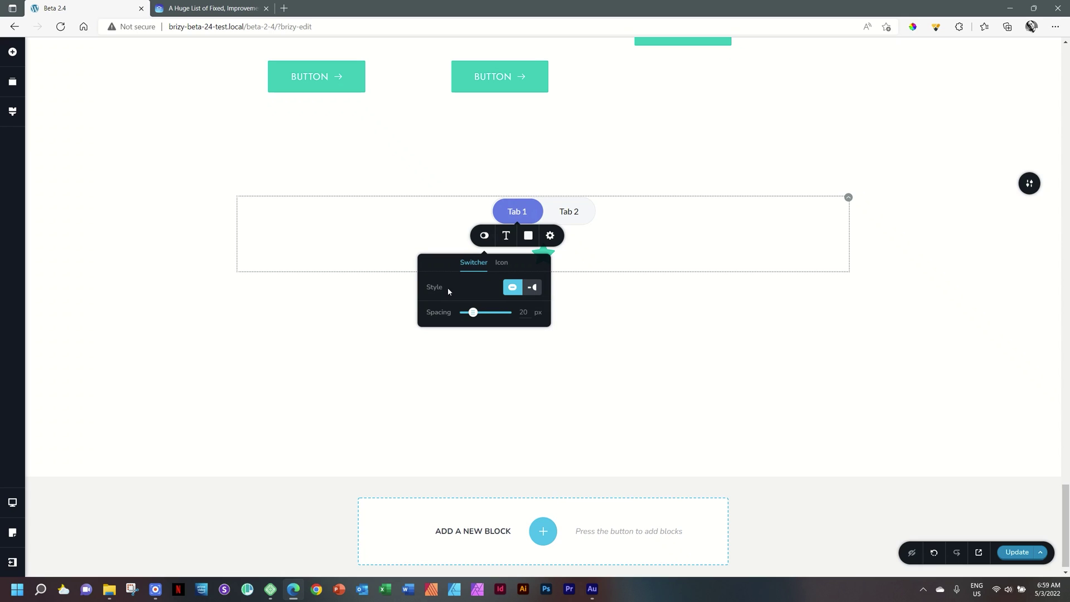
click(505, 265)
click(533, 295)
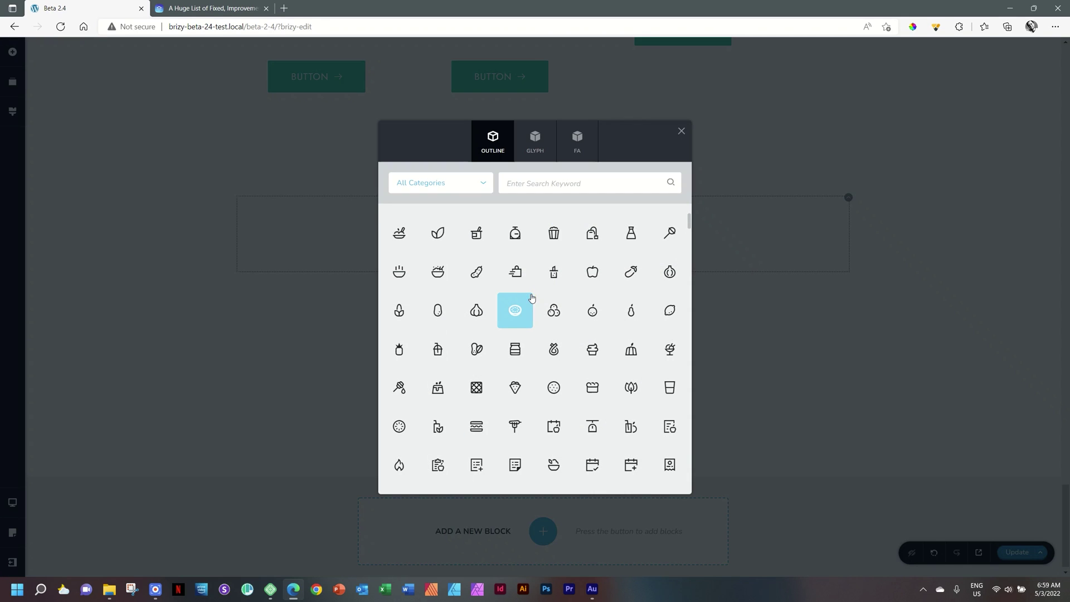
click(515, 234)
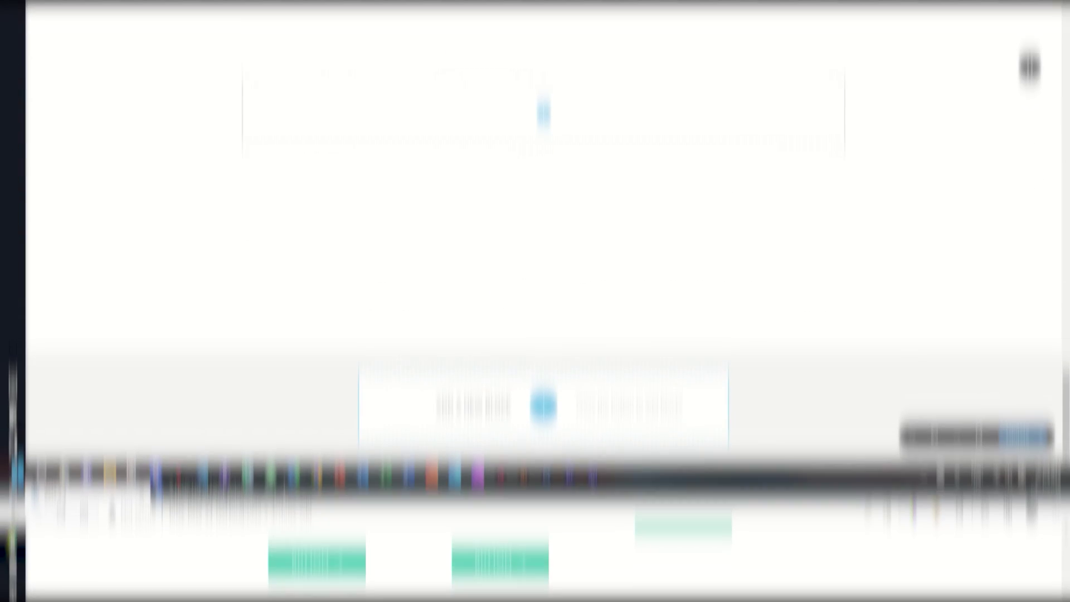
Add a Rating element to the empty block at the end of the page
click(12, 53)
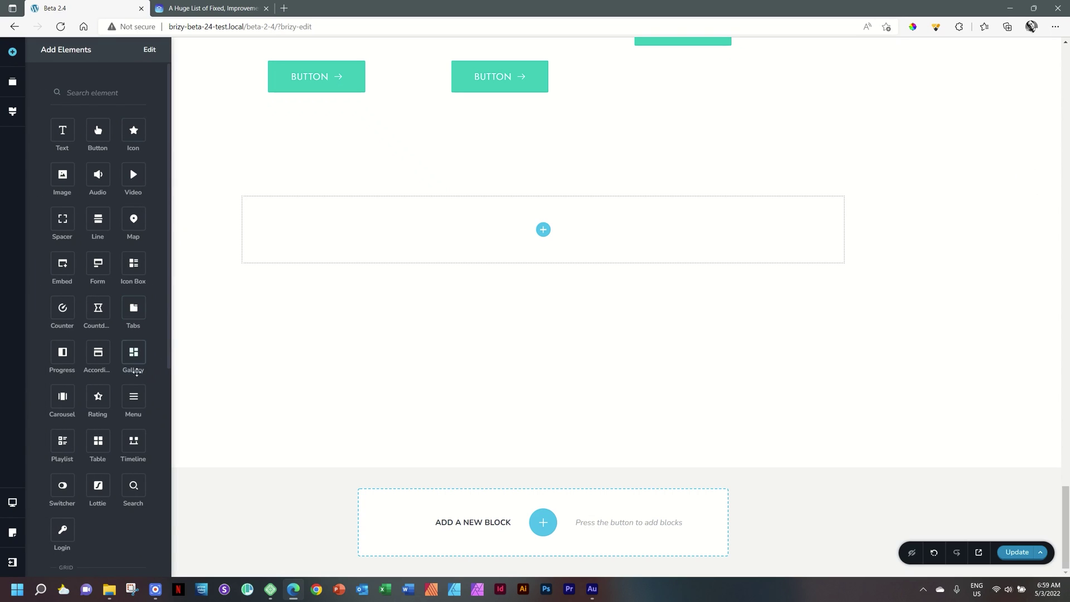
drag(98, 396, 542, 290)
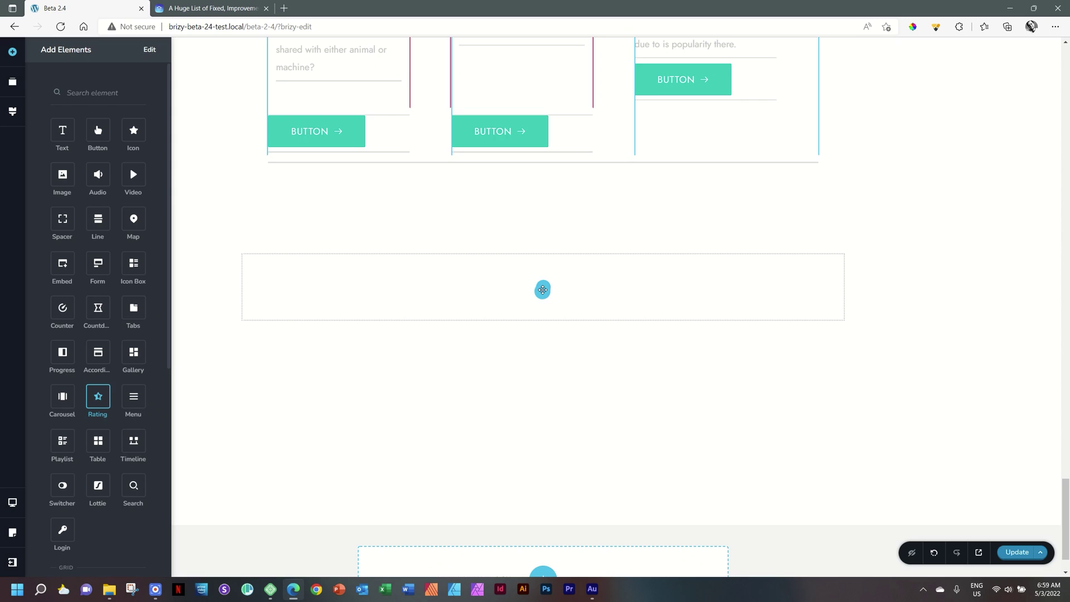
drag(542, 290, 542, 290)
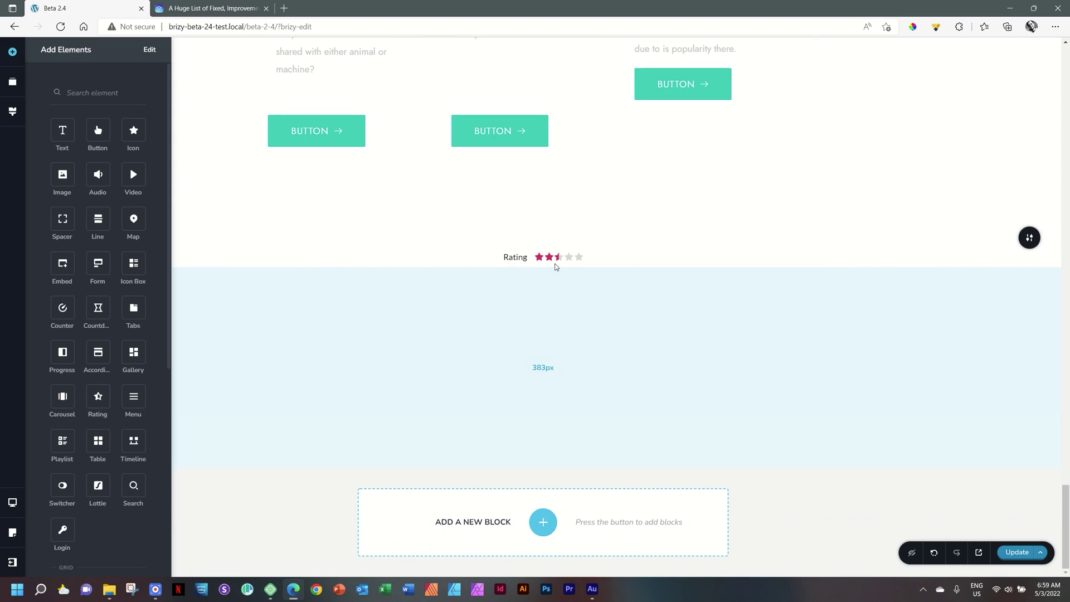
Set the new Rating element's rating scale to 0-10
click(555, 258)
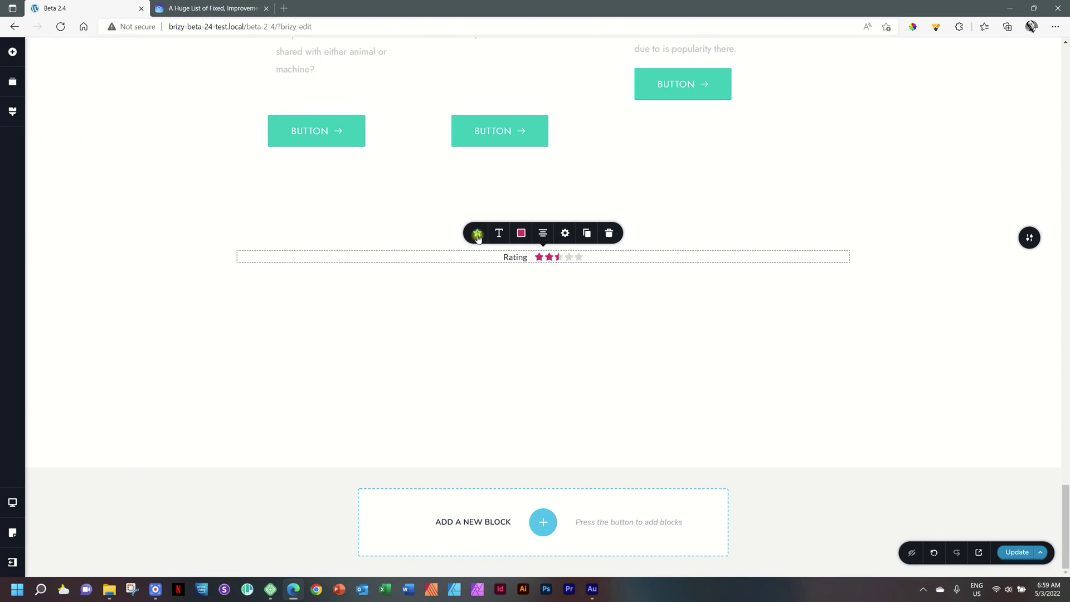
click(477, 233)
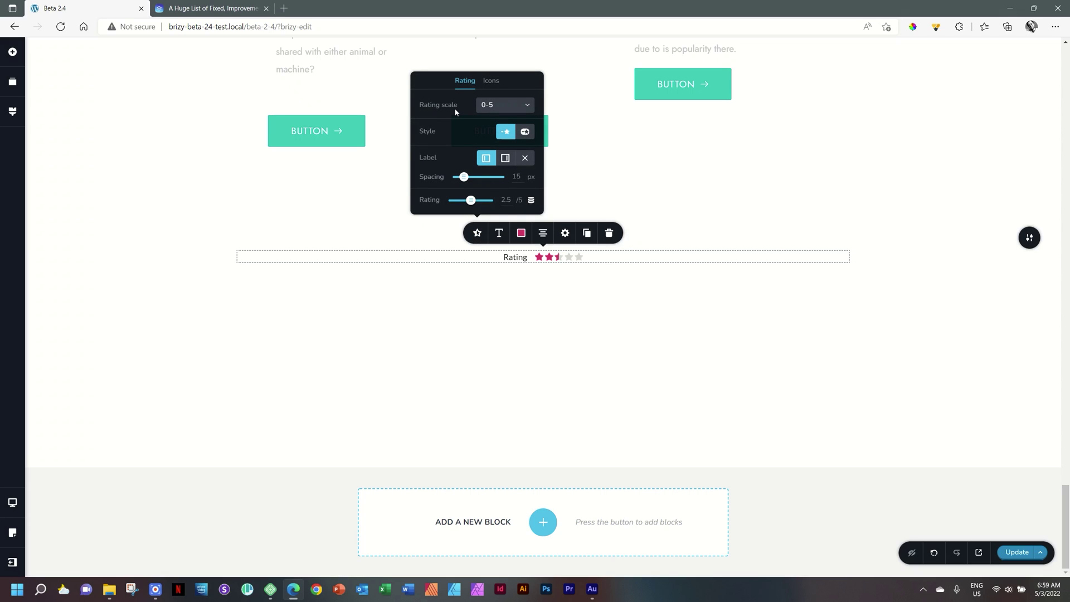
click(498, 106)
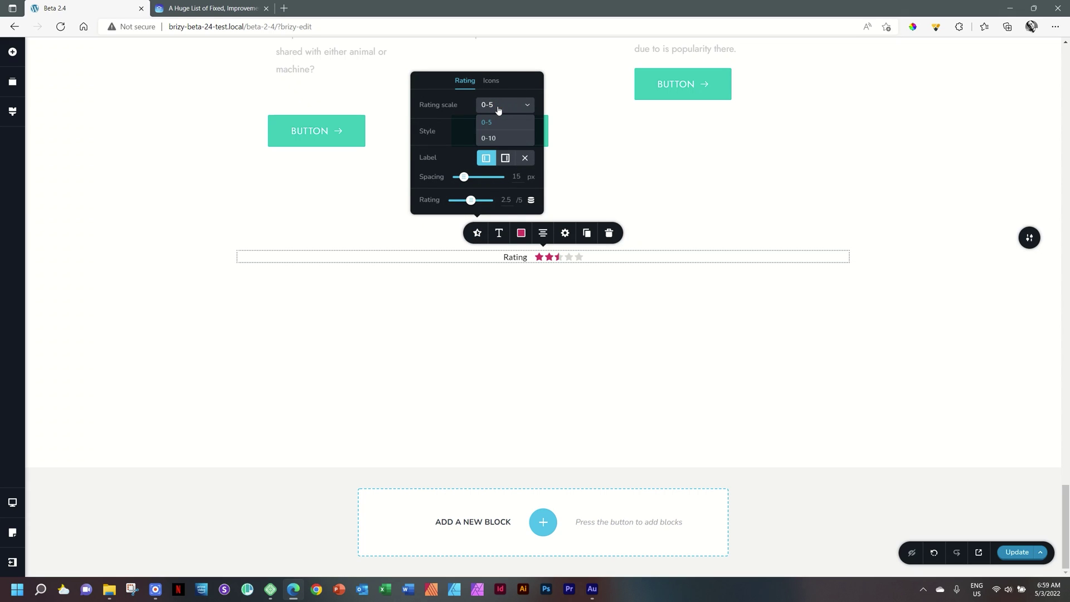
click(495, 139)
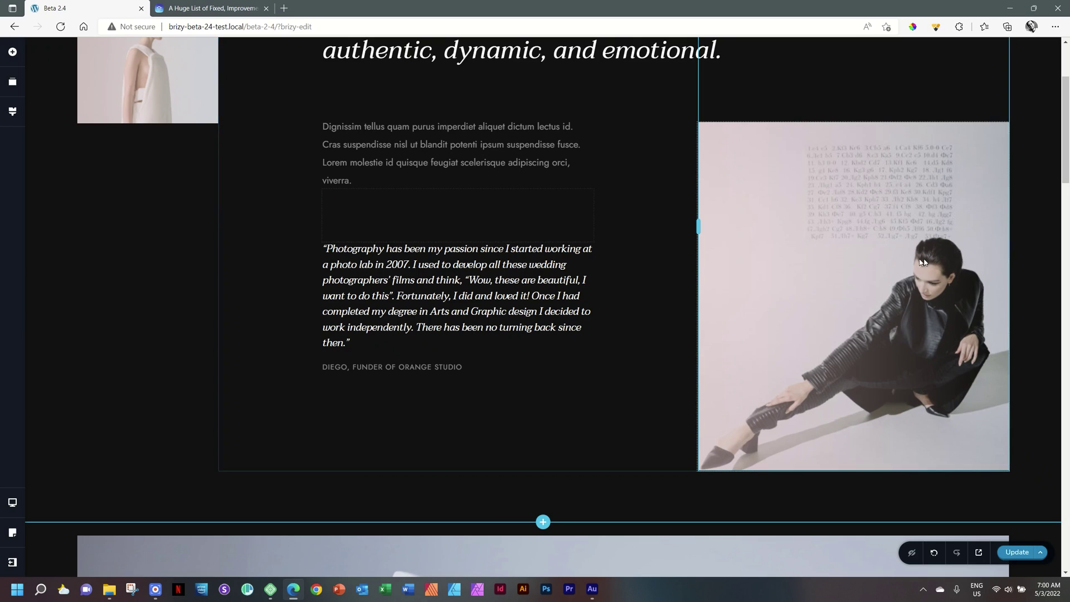
Enable the Vertical scroll effect on the image of the seated woman in the About Us block
click(835, 258)
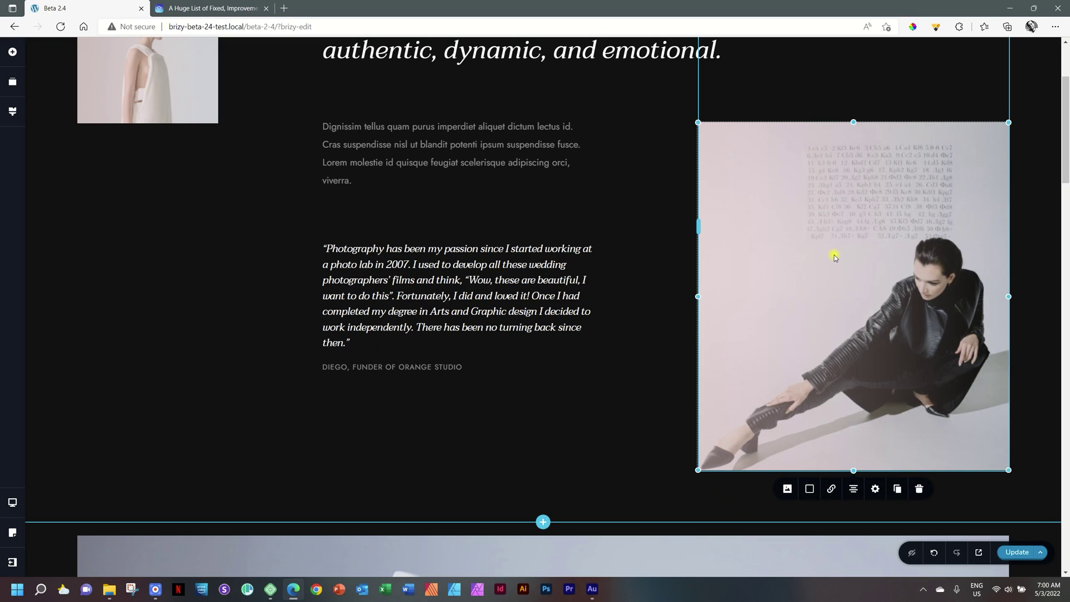
click(875, 488)
click(845, 574)
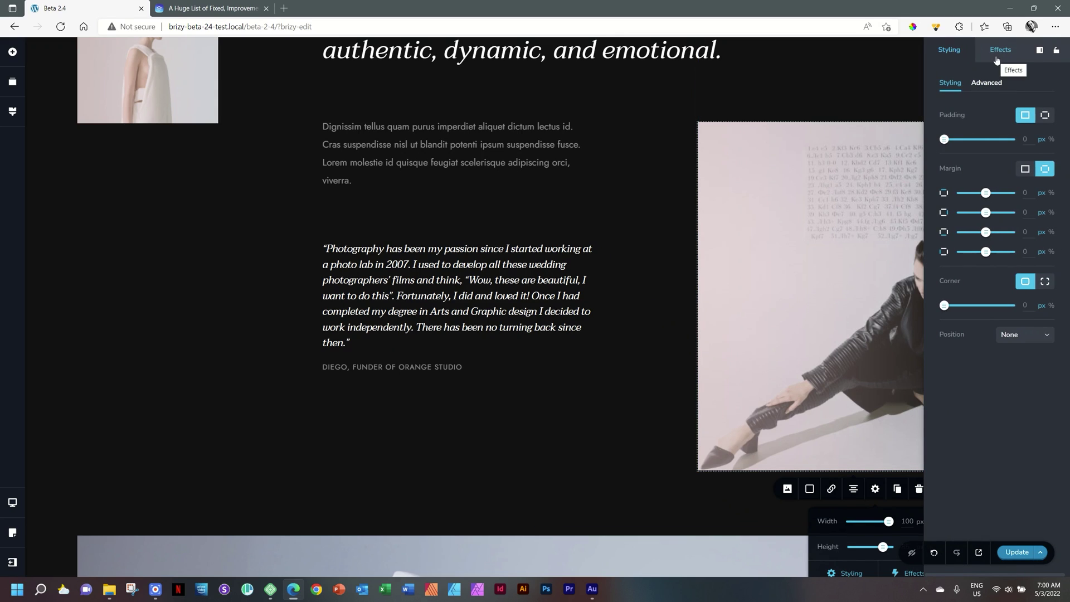
click(999, 56)
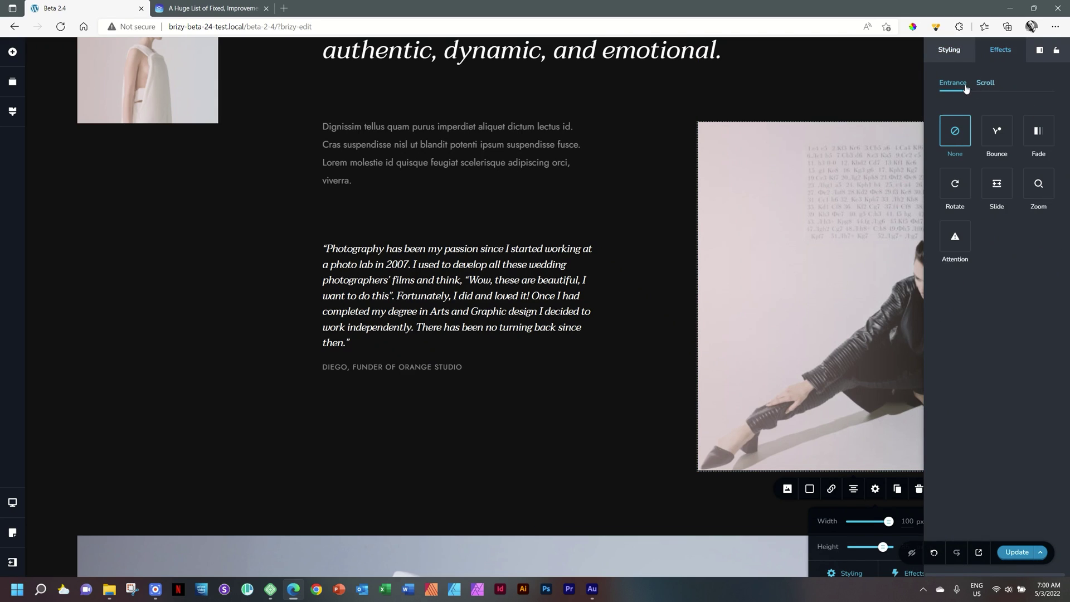
click(986, 83)
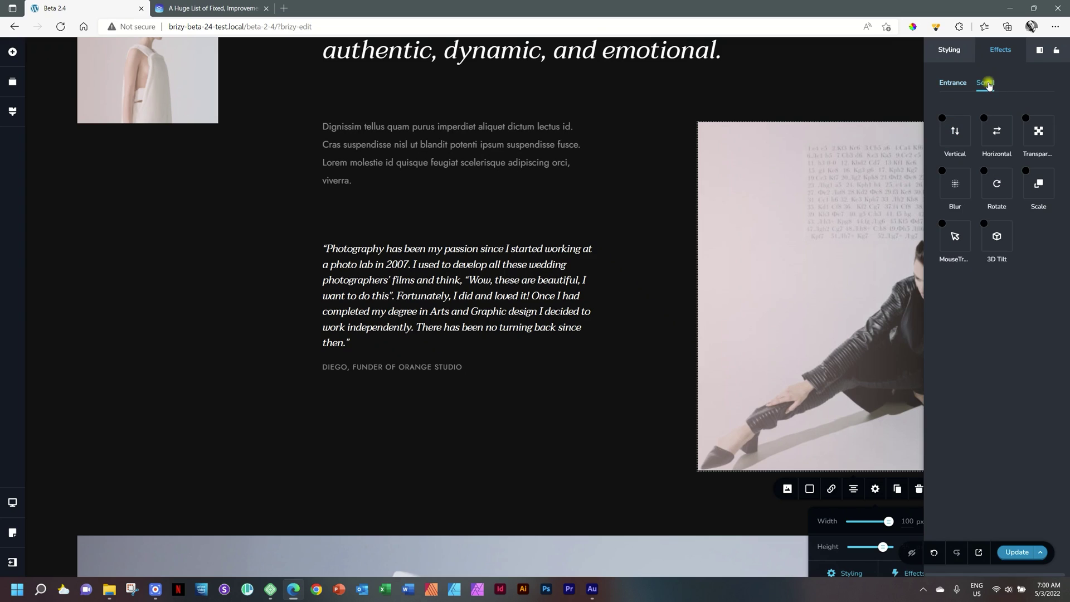
click(942, 119)
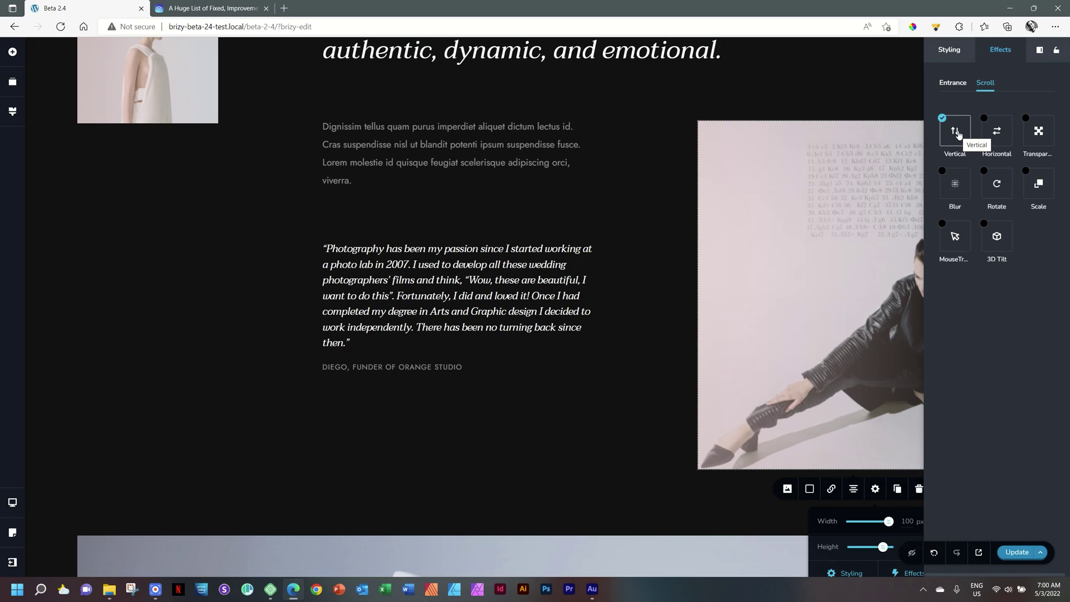
click(957, 132)
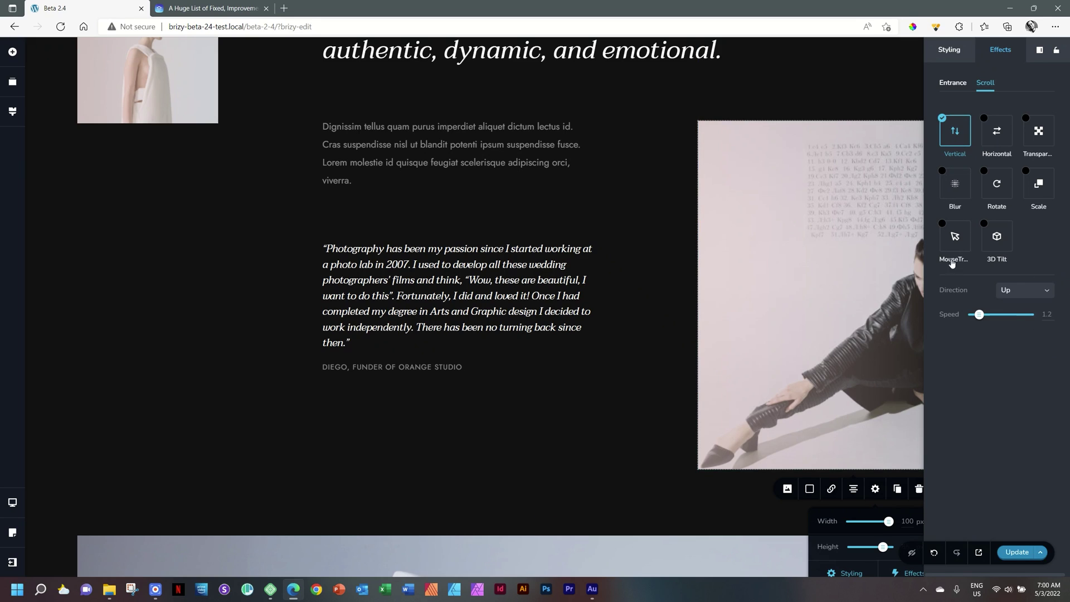
Set the image's Vertical scroll effect to direction Down and speed 3.3, and check its motion on the page
click(1038, 292)
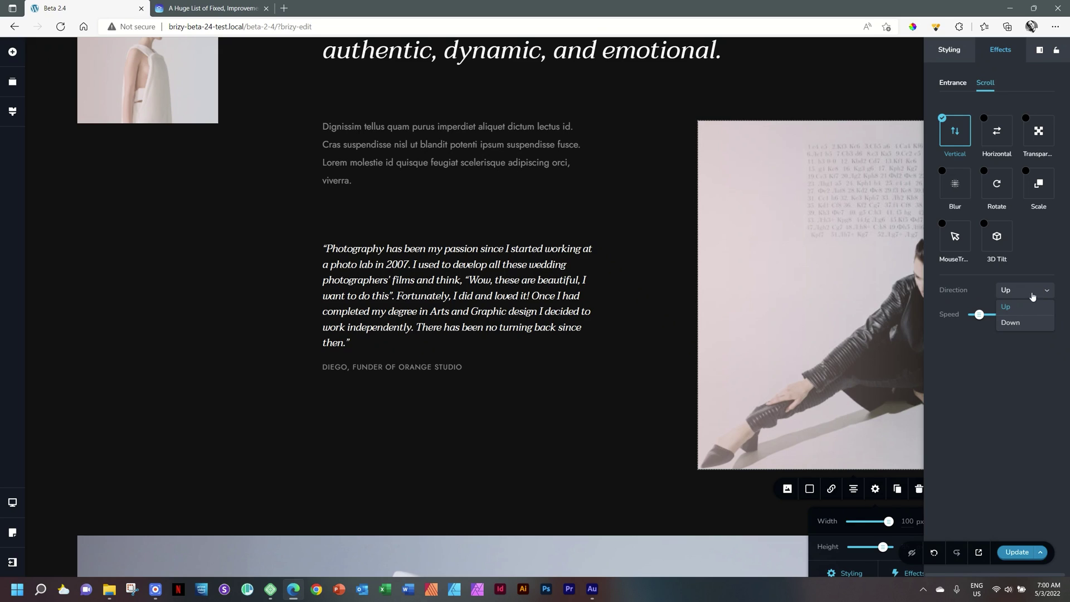
click(1011, 323)
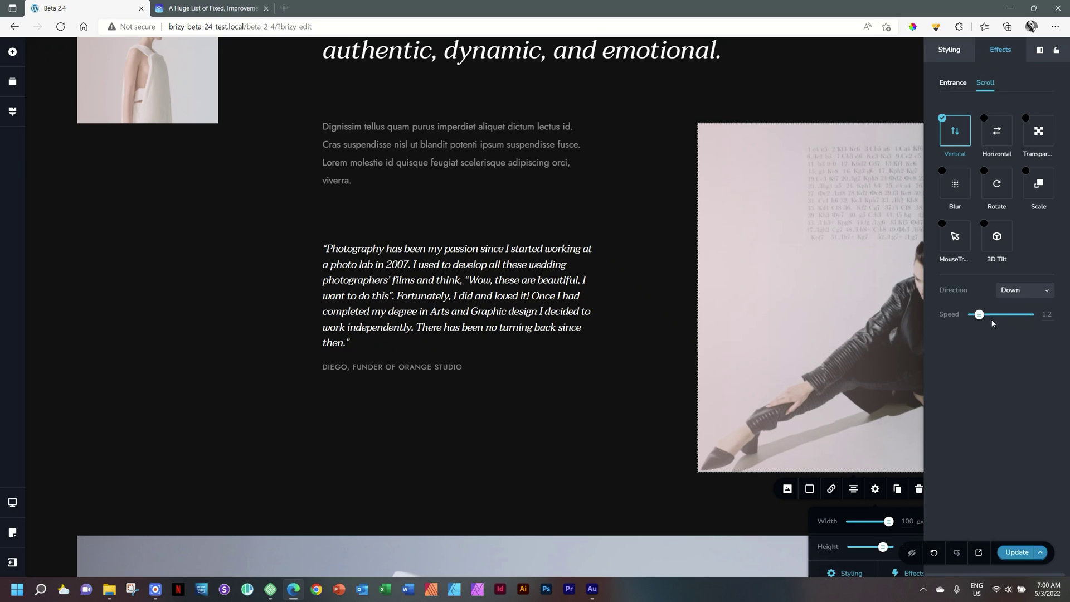
drag(977, 316, 991, 315)
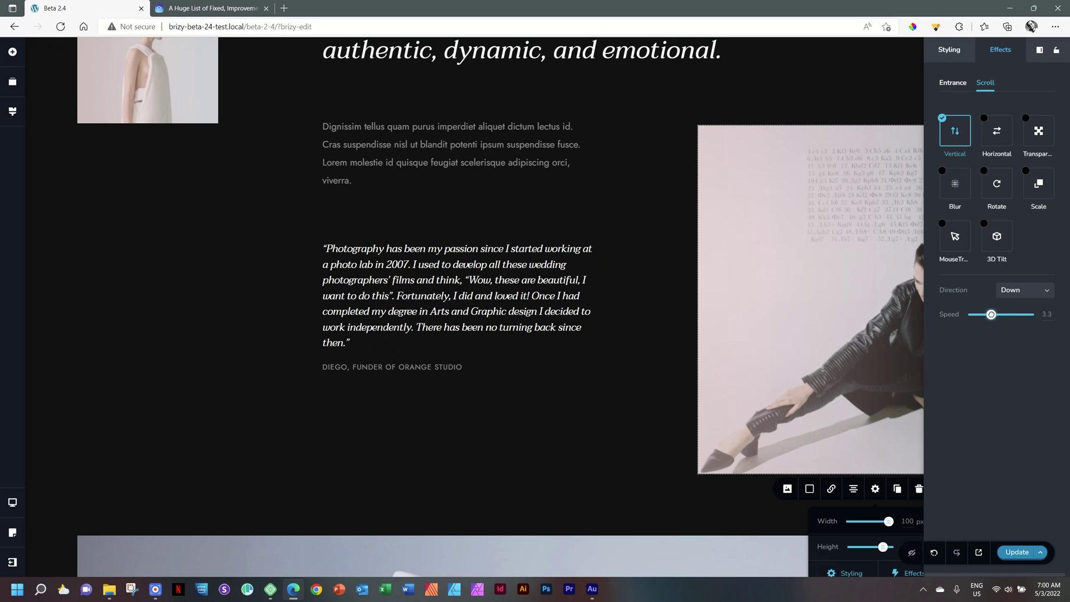
click(658, 321)
drag(1064, 167, 1068, 146)
Switch the seated woman image's scroll effect to 3D Tilt
click(945, 205)
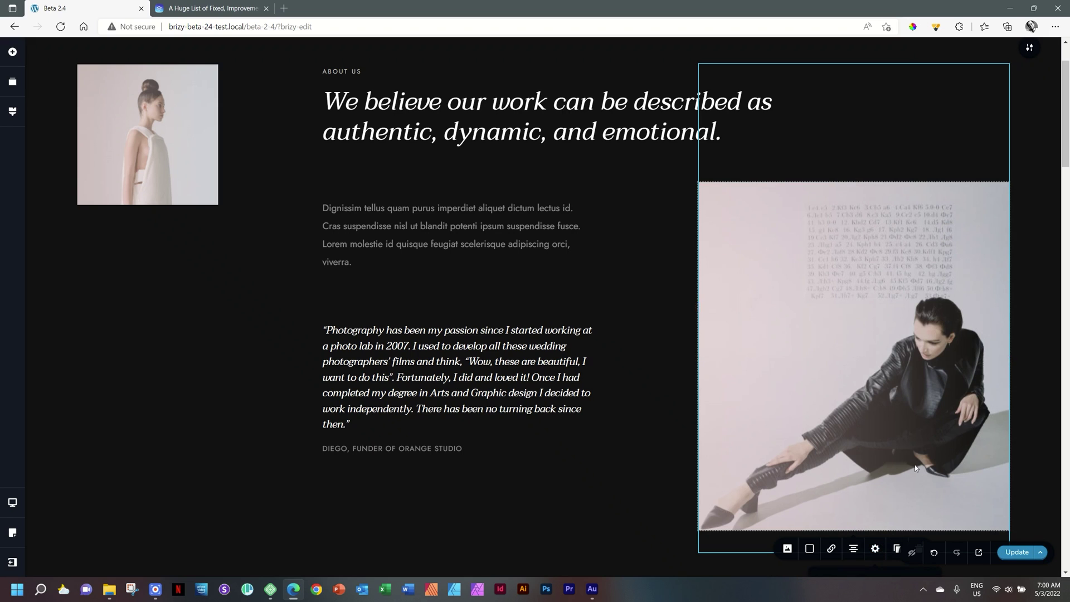
click(876, 550)
click(851, 309)
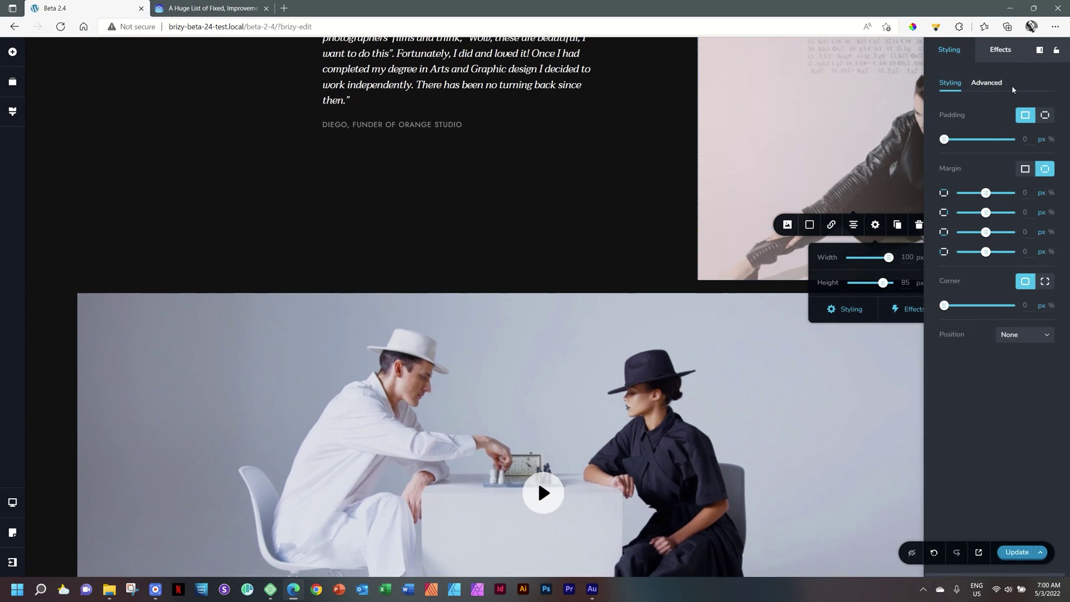
click(1000, 55)
click(984, 83)
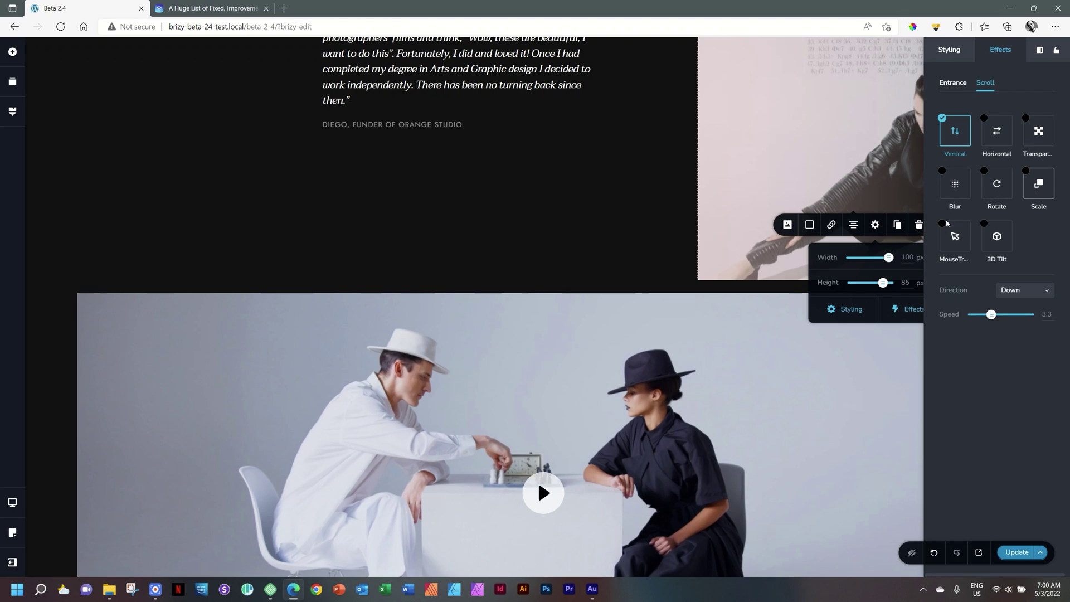
click(985, 226)
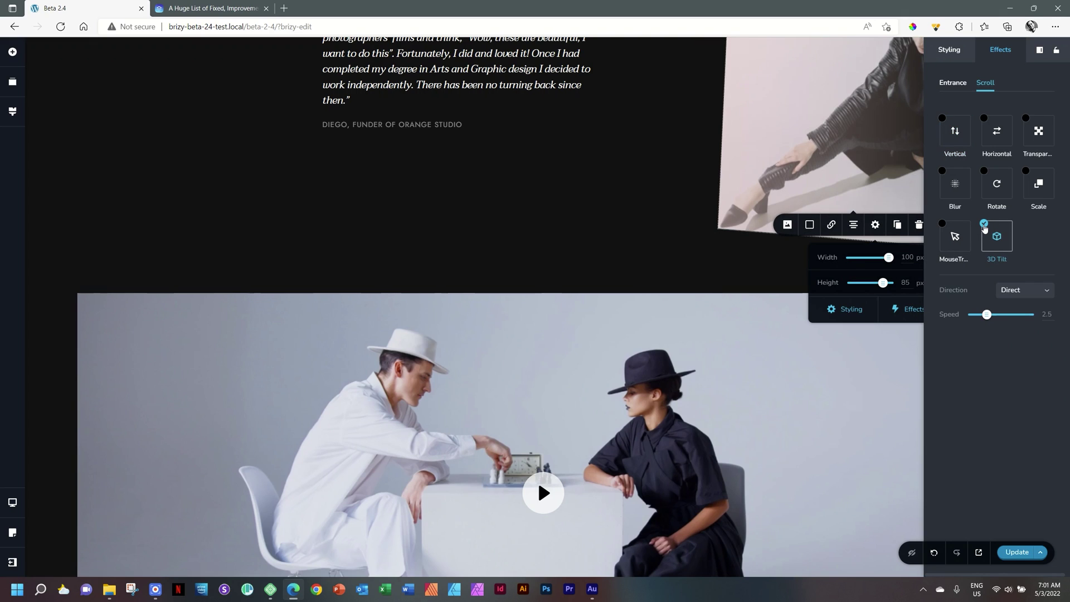
Set the 3D Tilt to direction Opposite and speed 3.7, and check how the image tilts on the page
click(1009, 291)
click(1008, 323)
drag(985, 316, 993, 315)
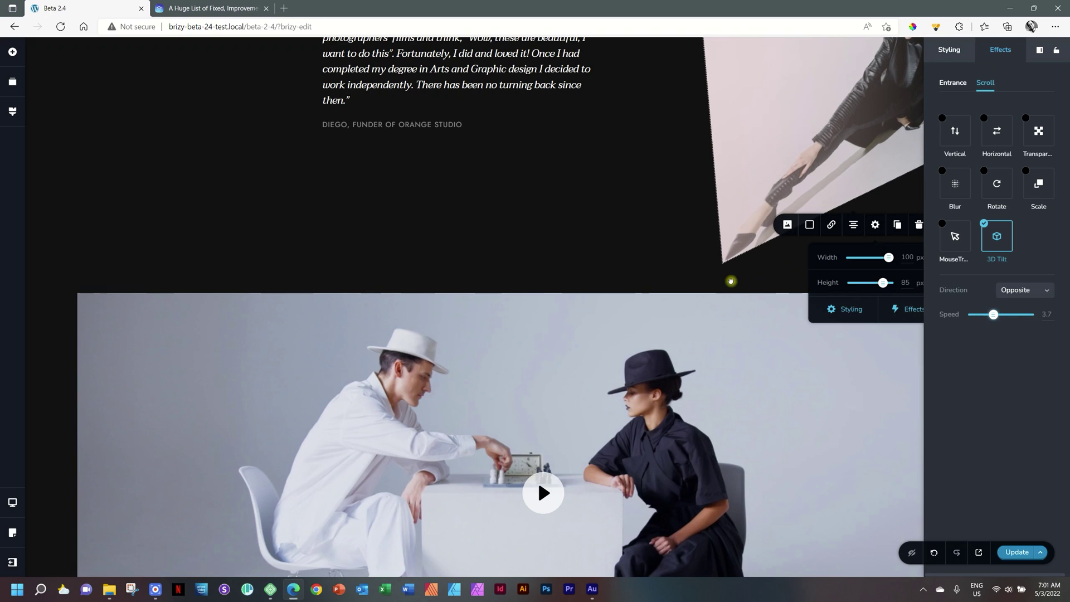
click(689, 263)
drag(1065, 193, 1067, 165)
scroll(1067, 165, up, 5)
scroll(1066, 172, down, 4)
mouse_move(1067, 176)
mouse_down()
mouse_move(1067, 205)
mouse_move(1067, 148)
mouse_move(1068, 158)
mouse_up()
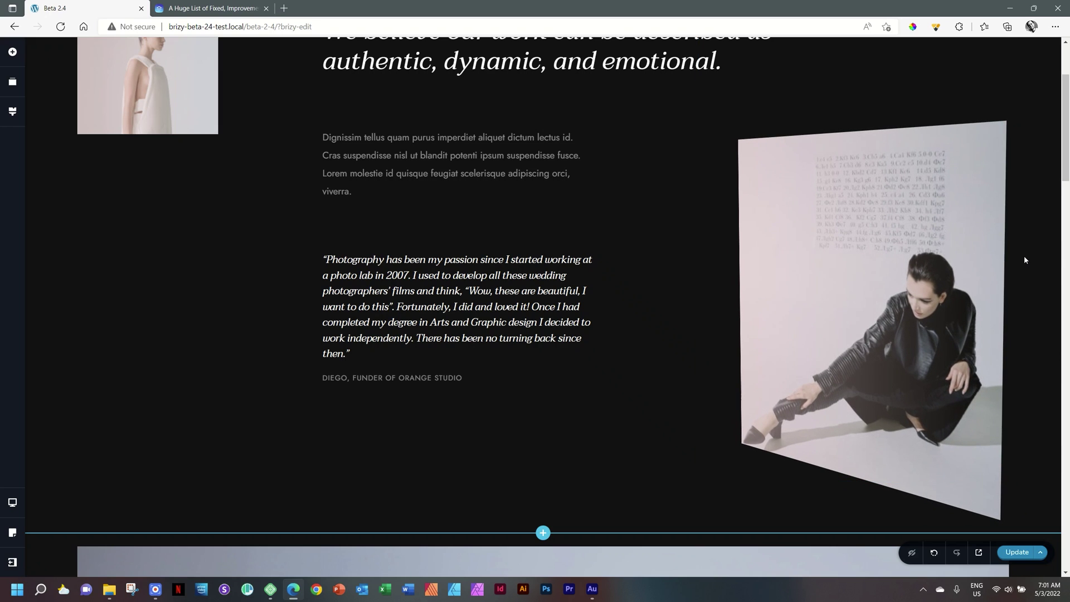
Add the light Kit #2 Contact block with a map above a message form at the end of the page
scroll(1052, 506, down, 15)
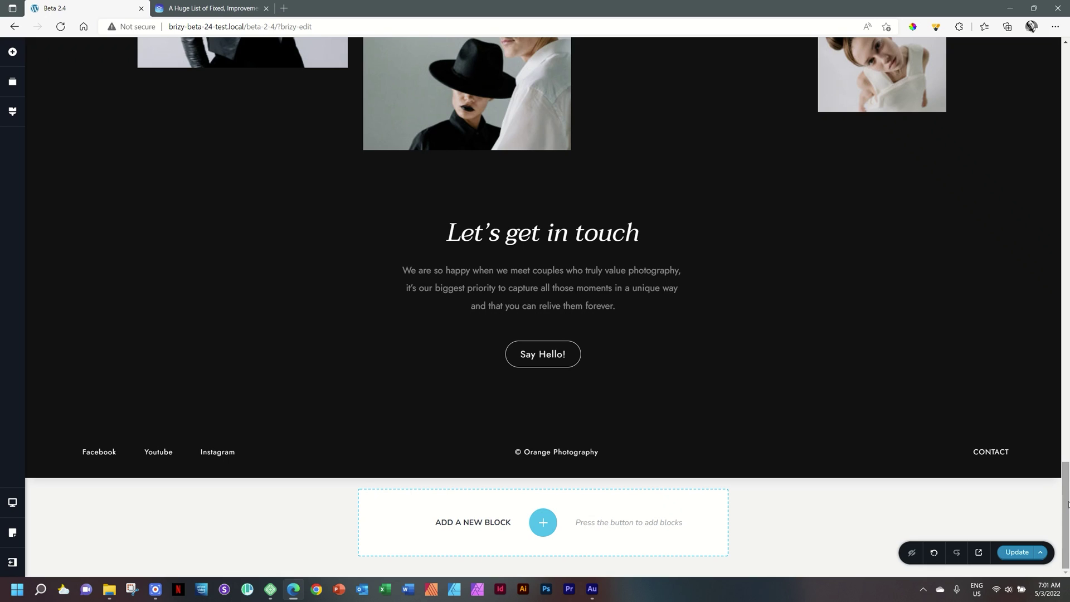
click(543, 522)
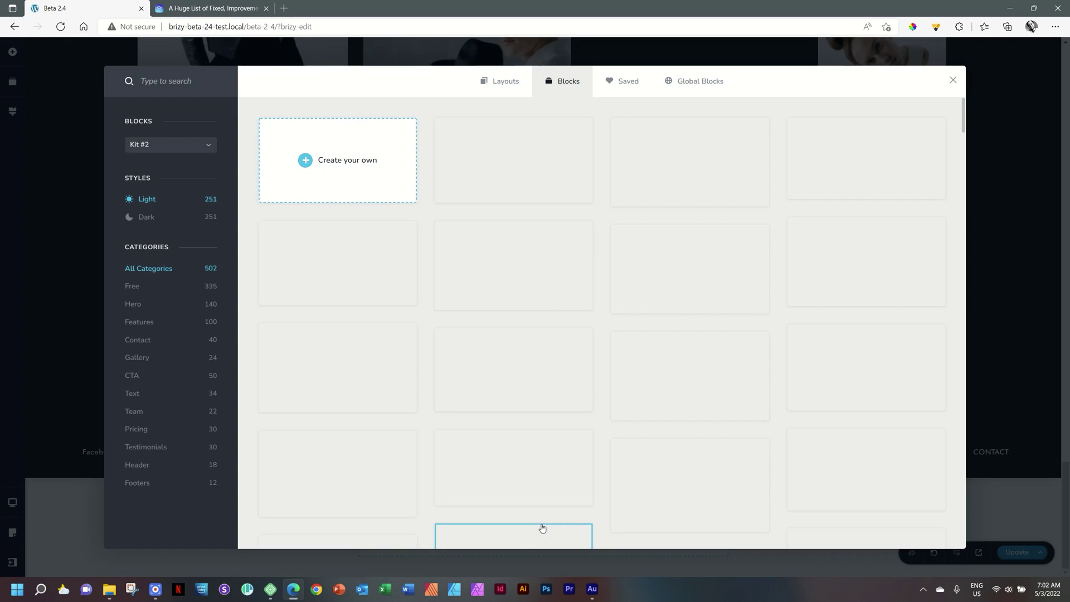
click(158, 342)
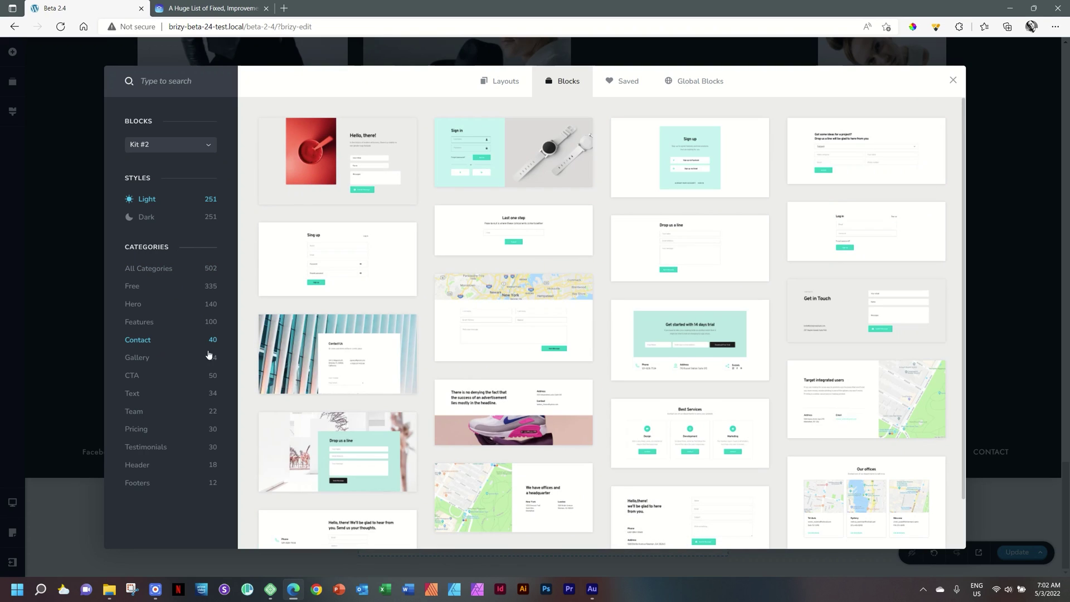
click(530, 350)
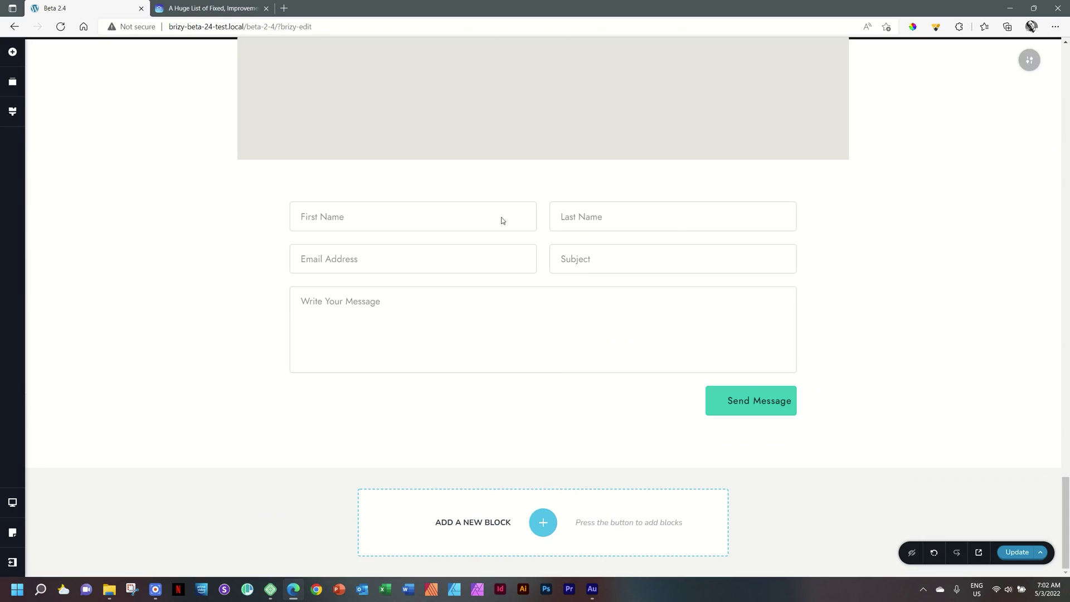
Select the contact form's Email Address field to look over its editing options
click(381, 262)
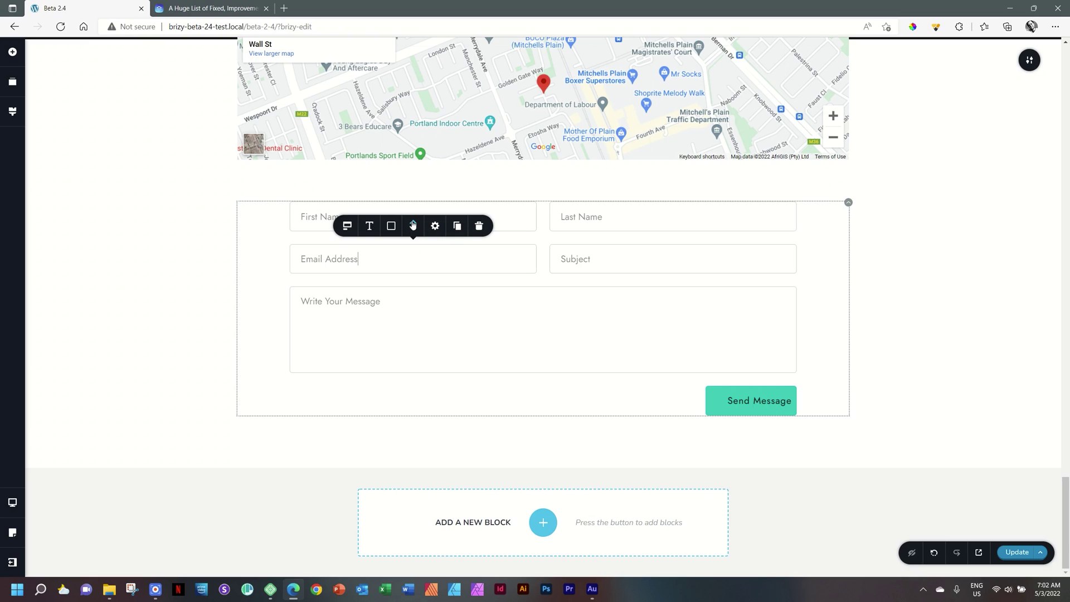
drag(413, 225, 590, 215)
click(819, 259)
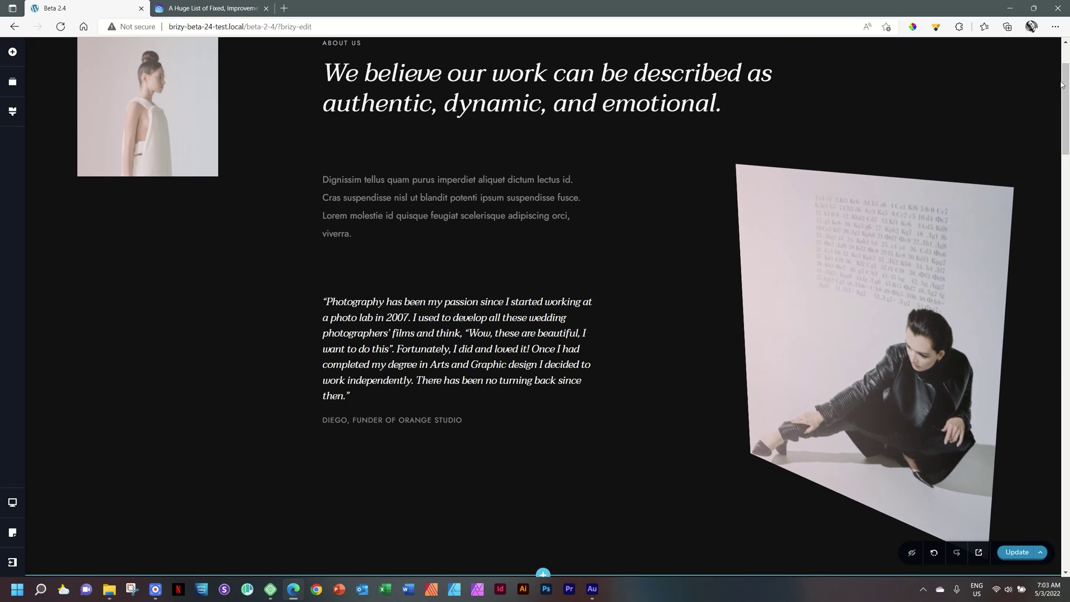
Set 110-studio.jpg from the media library as the About Us block's background image
scroll(1062, 85, up, 2)
click(1027, 109)
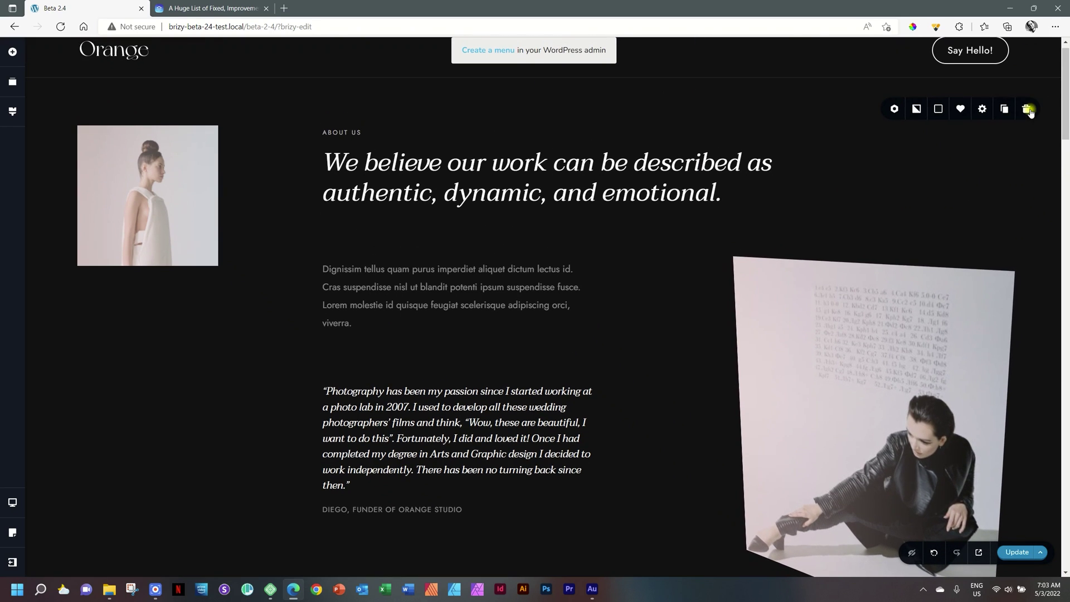
click(915, 110)
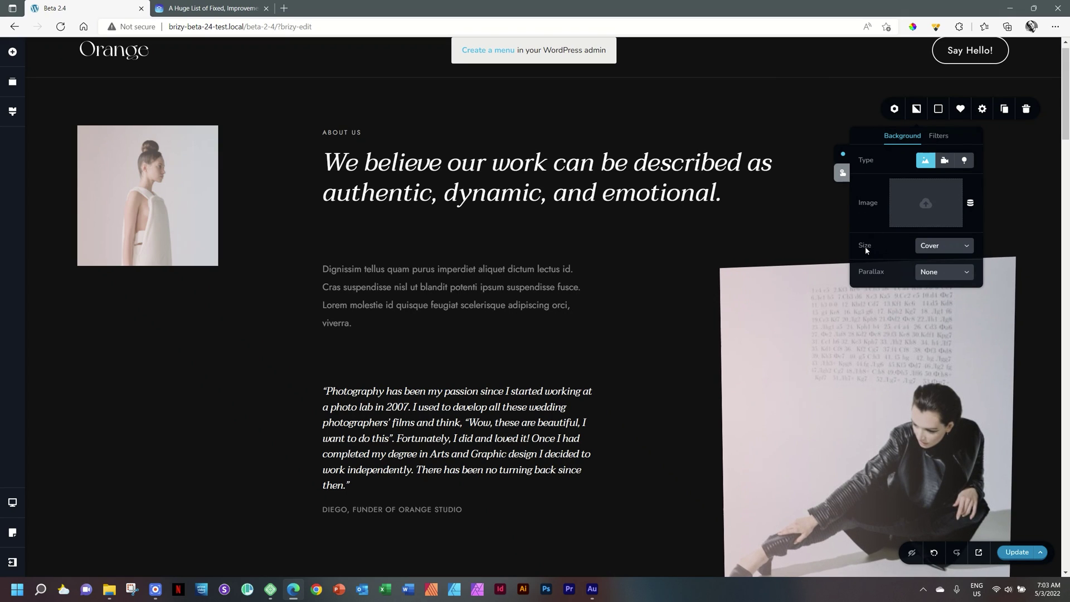
click(941, 246)
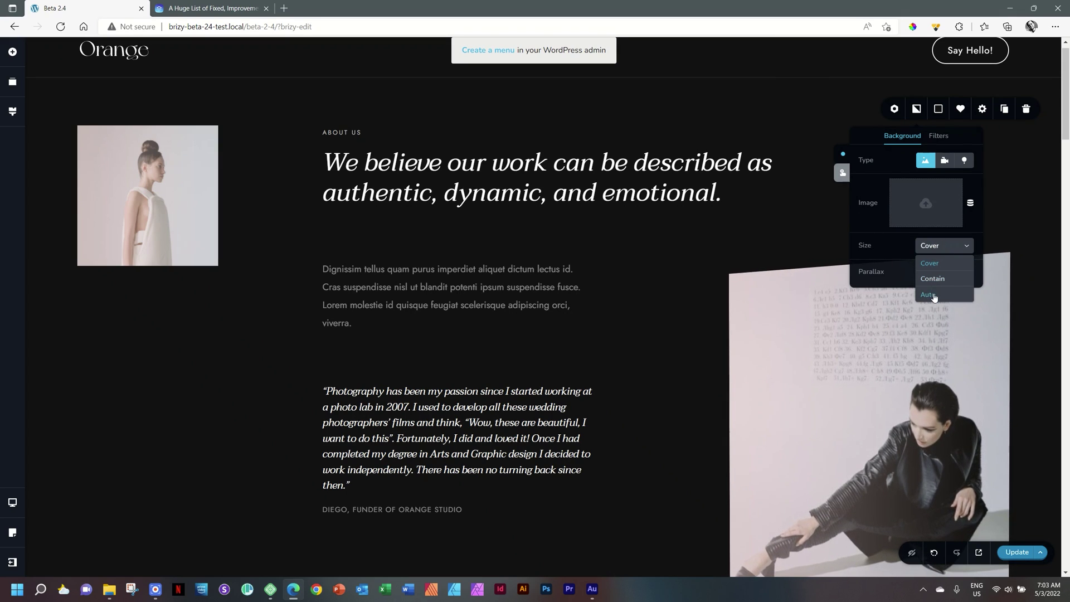
click(935, 223)
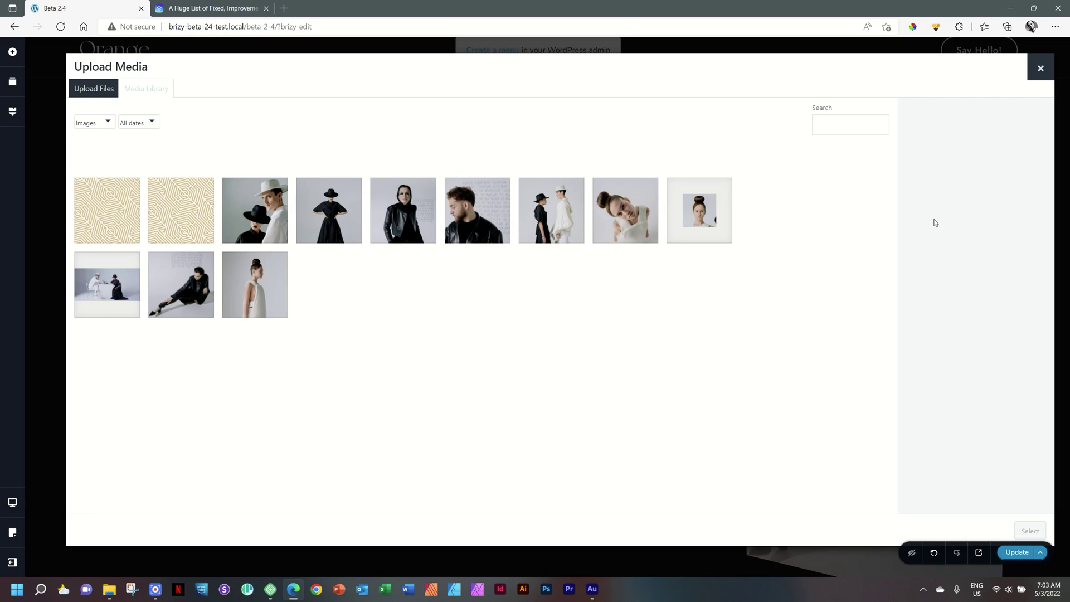
click(87, 210)
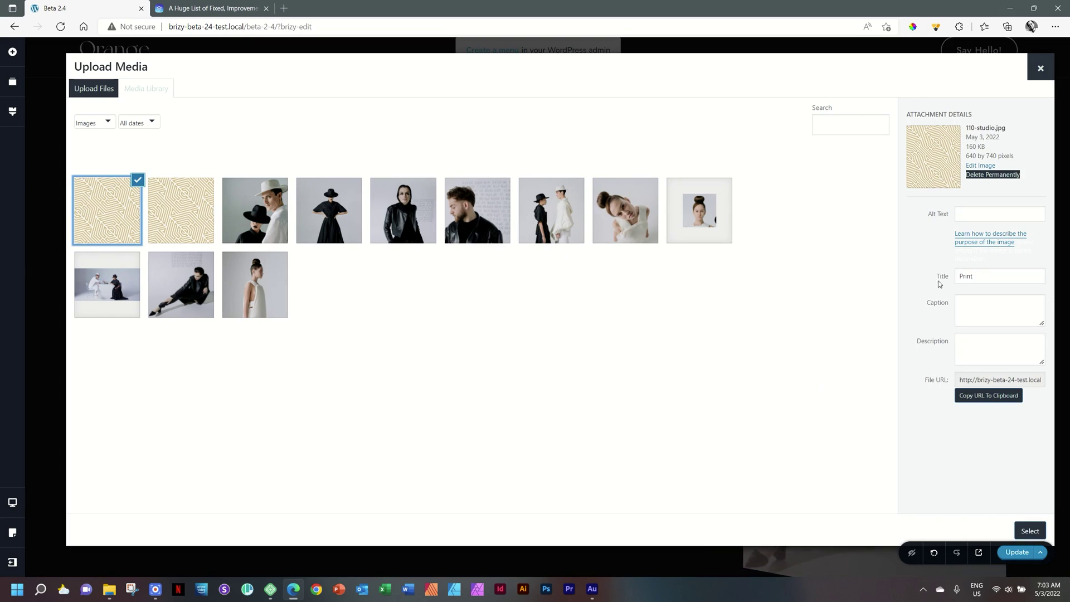
click(1030, 536)
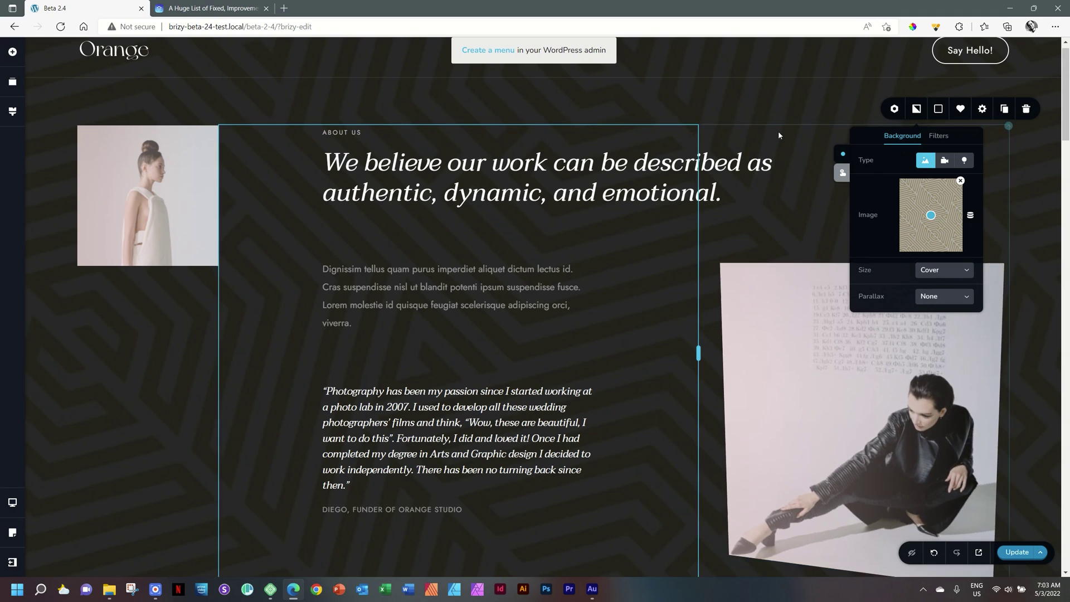
Try the green palette colour as the About Us block's background overlay and set the overlay to pale pink #F5D4D1
click(938, 108)
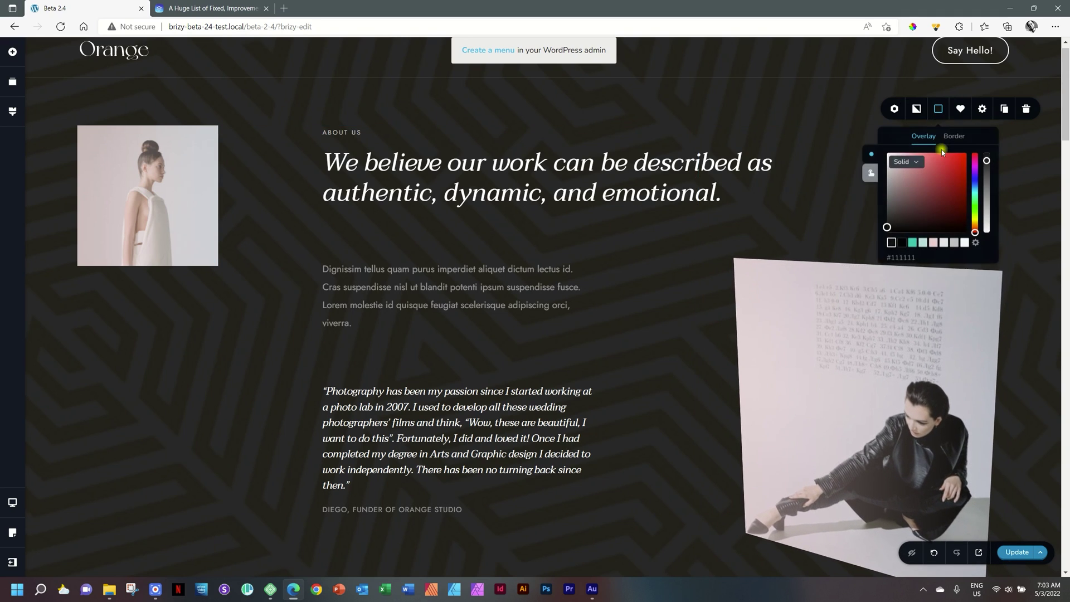
click(911, 243)
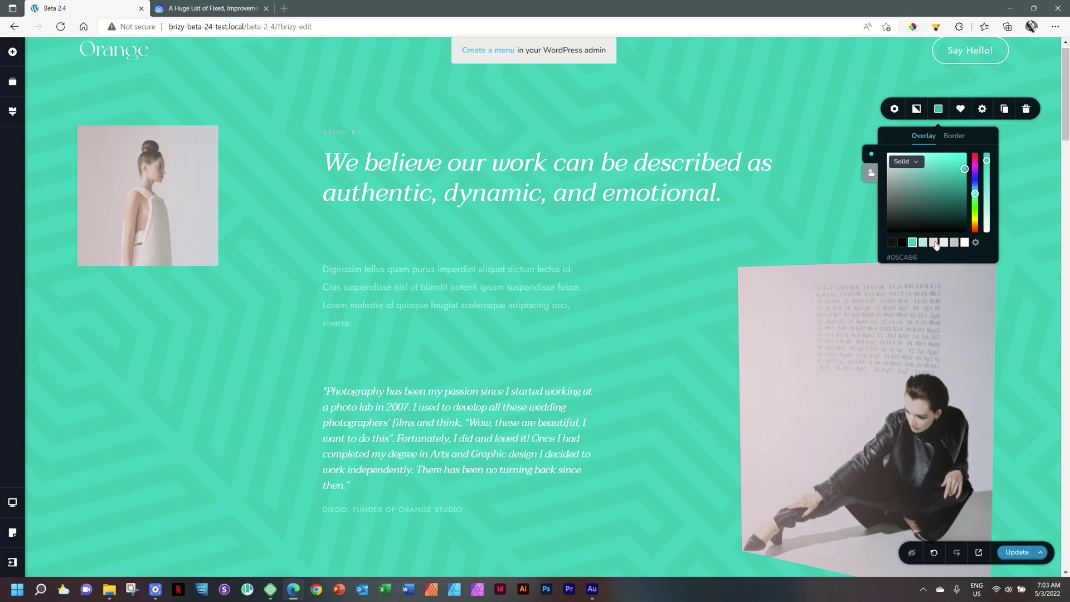
click(929, 243)
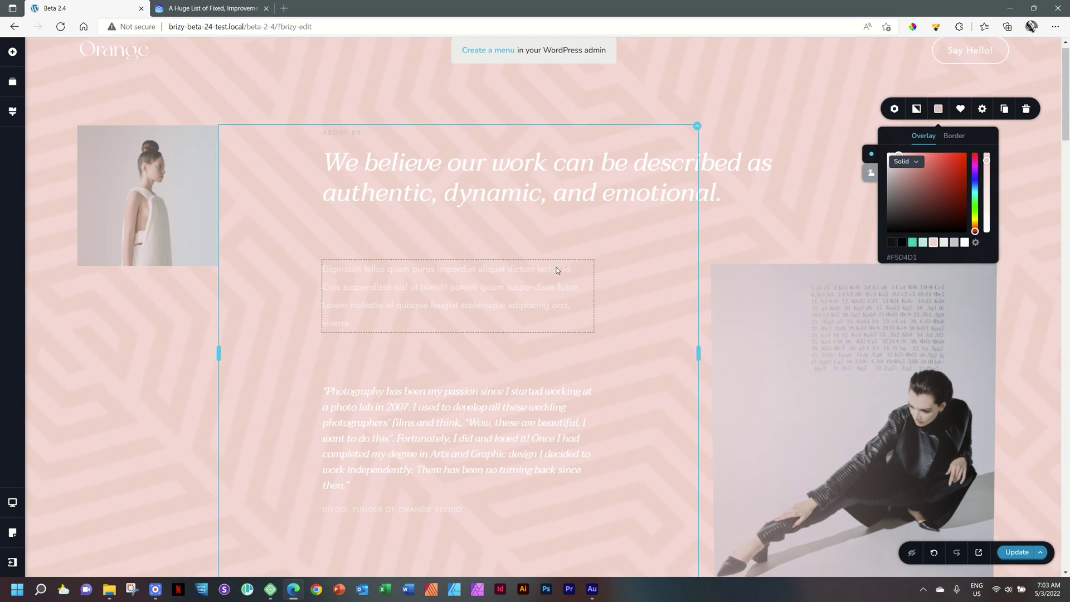
Set the About Us block's background image size to Auto and enable Repeat to tile the pattern
click(916, 108)
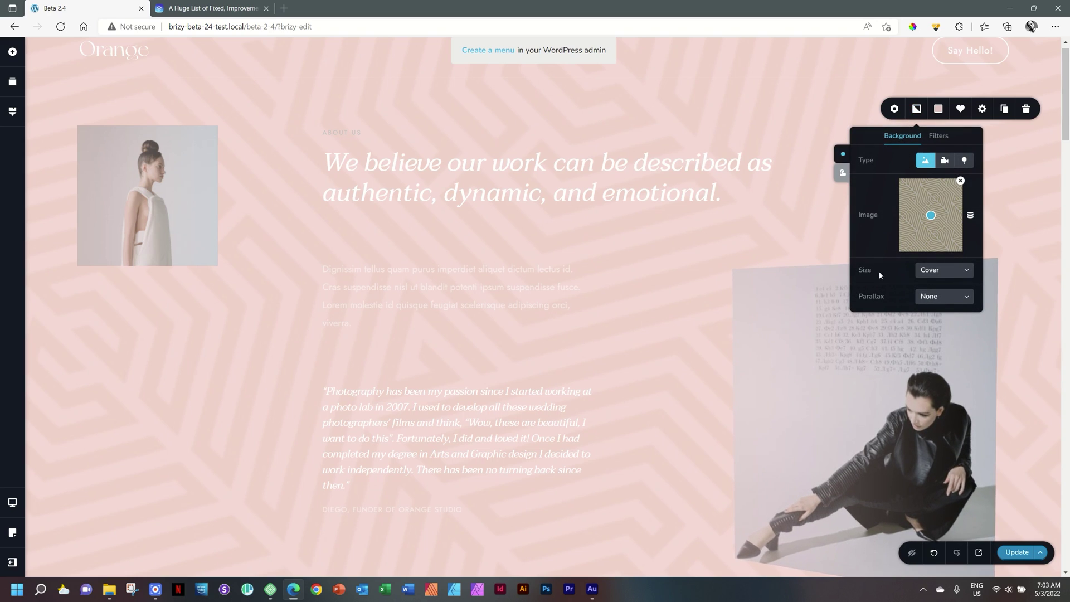
click(930, 275)
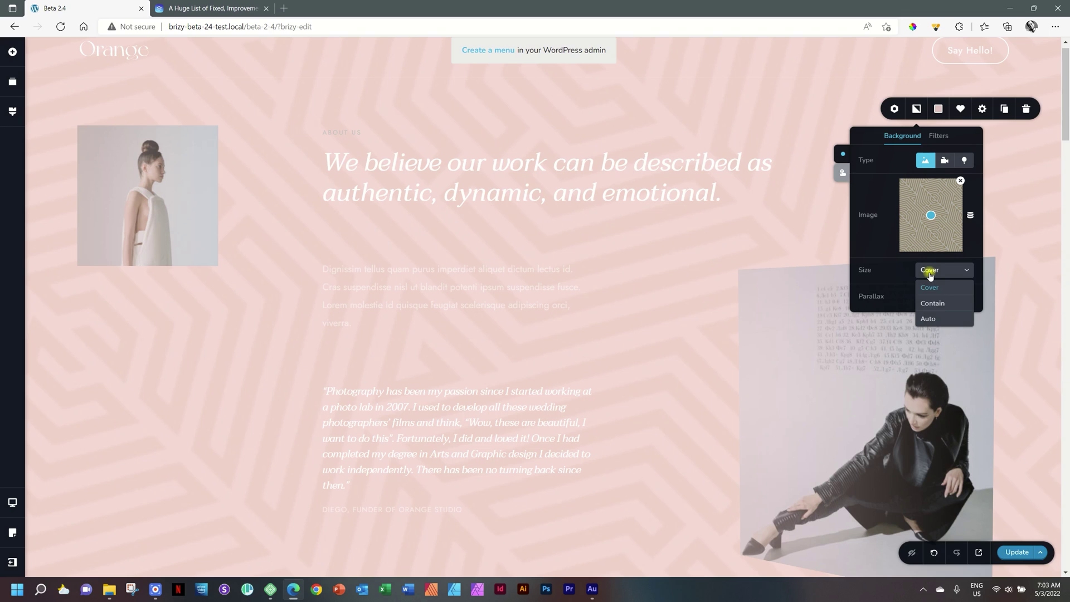
click(936, 318)
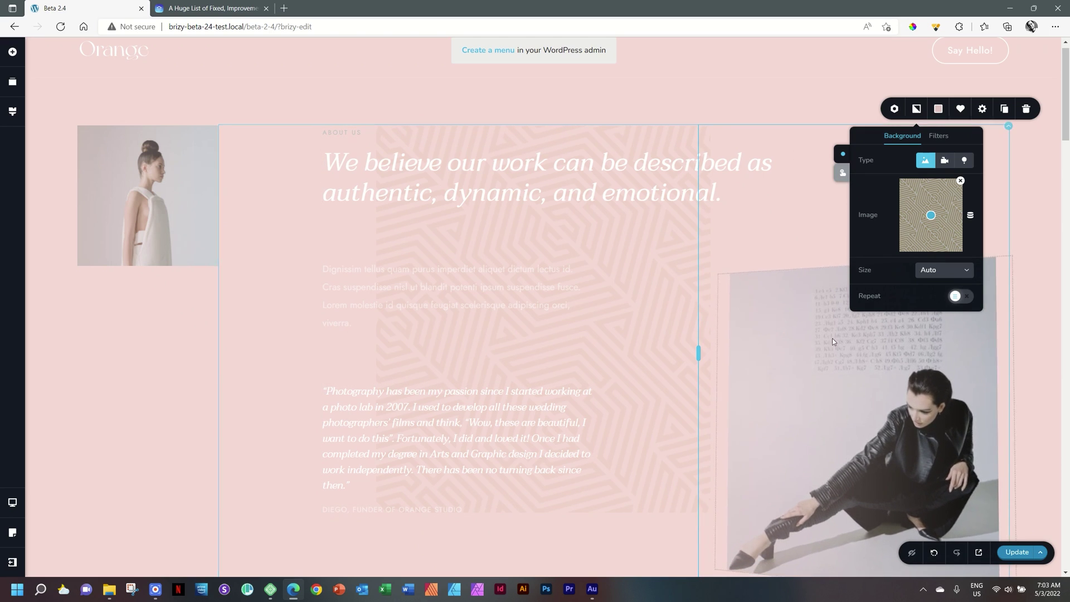
click(964, 298)
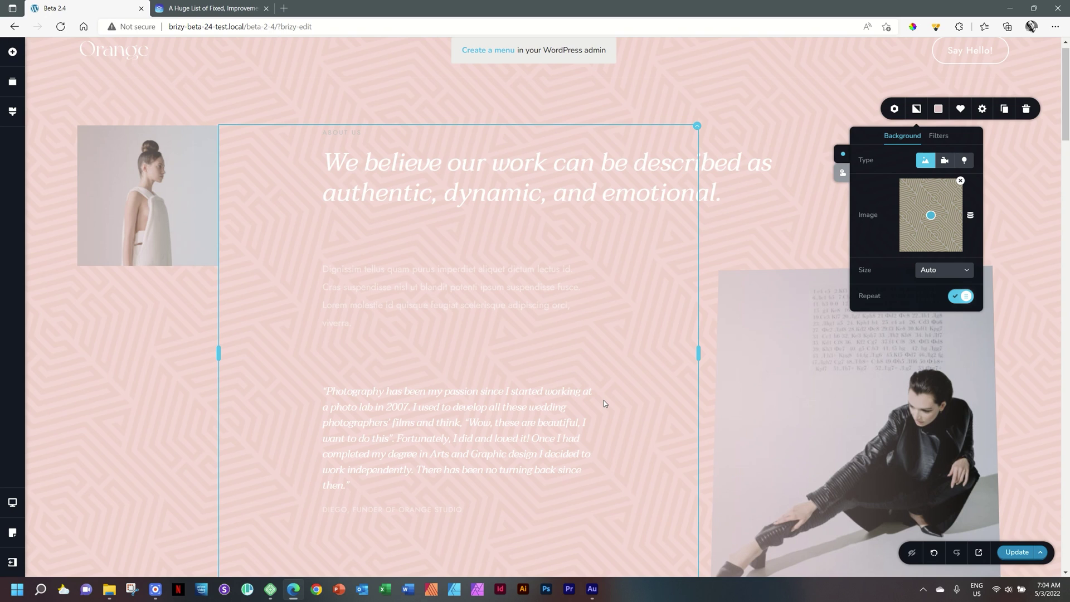
Set the About Us block's background image size to Contain and toggle Repeat off and back on
click(955, 271)
click(940, 301)
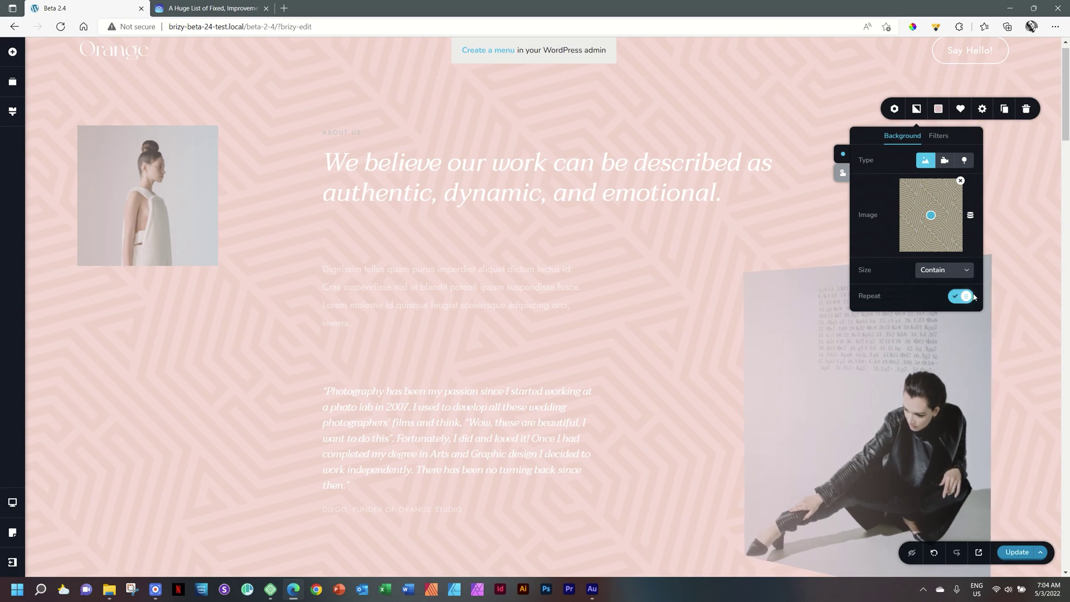
click(957, 297)
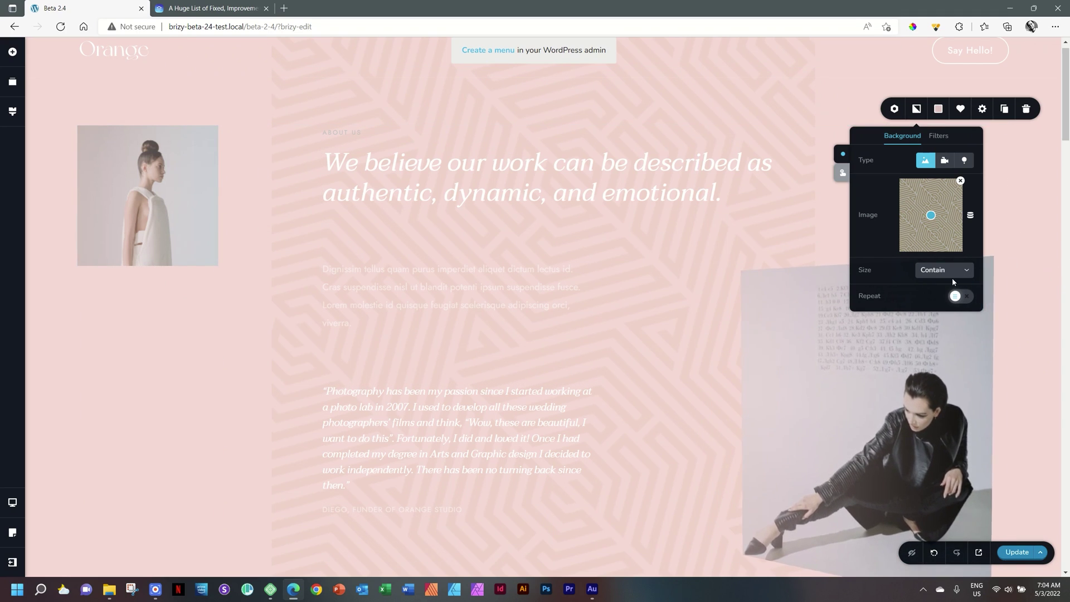
click(960, 296)
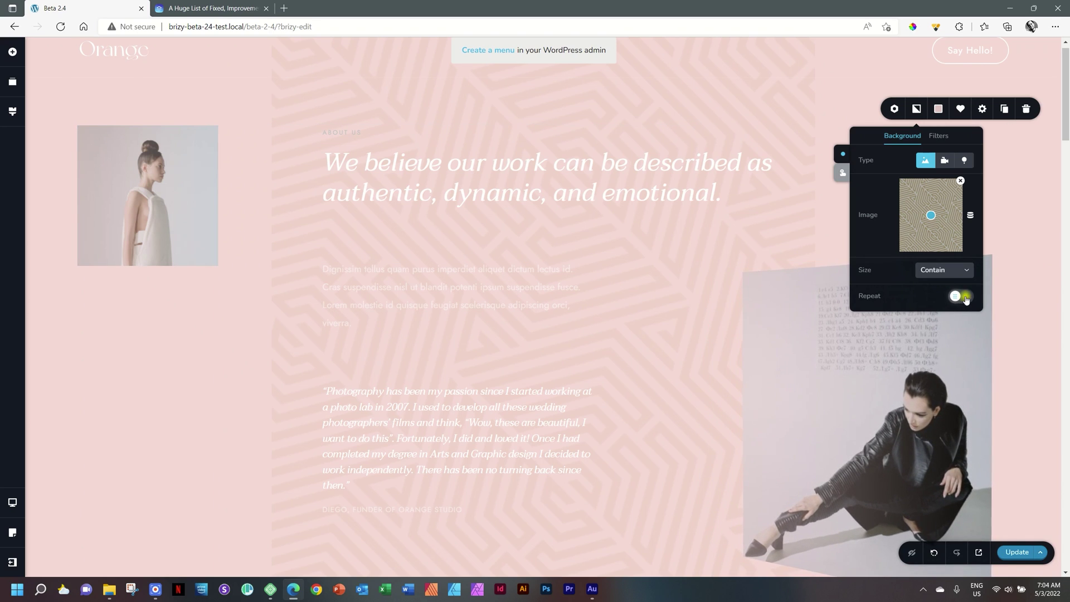